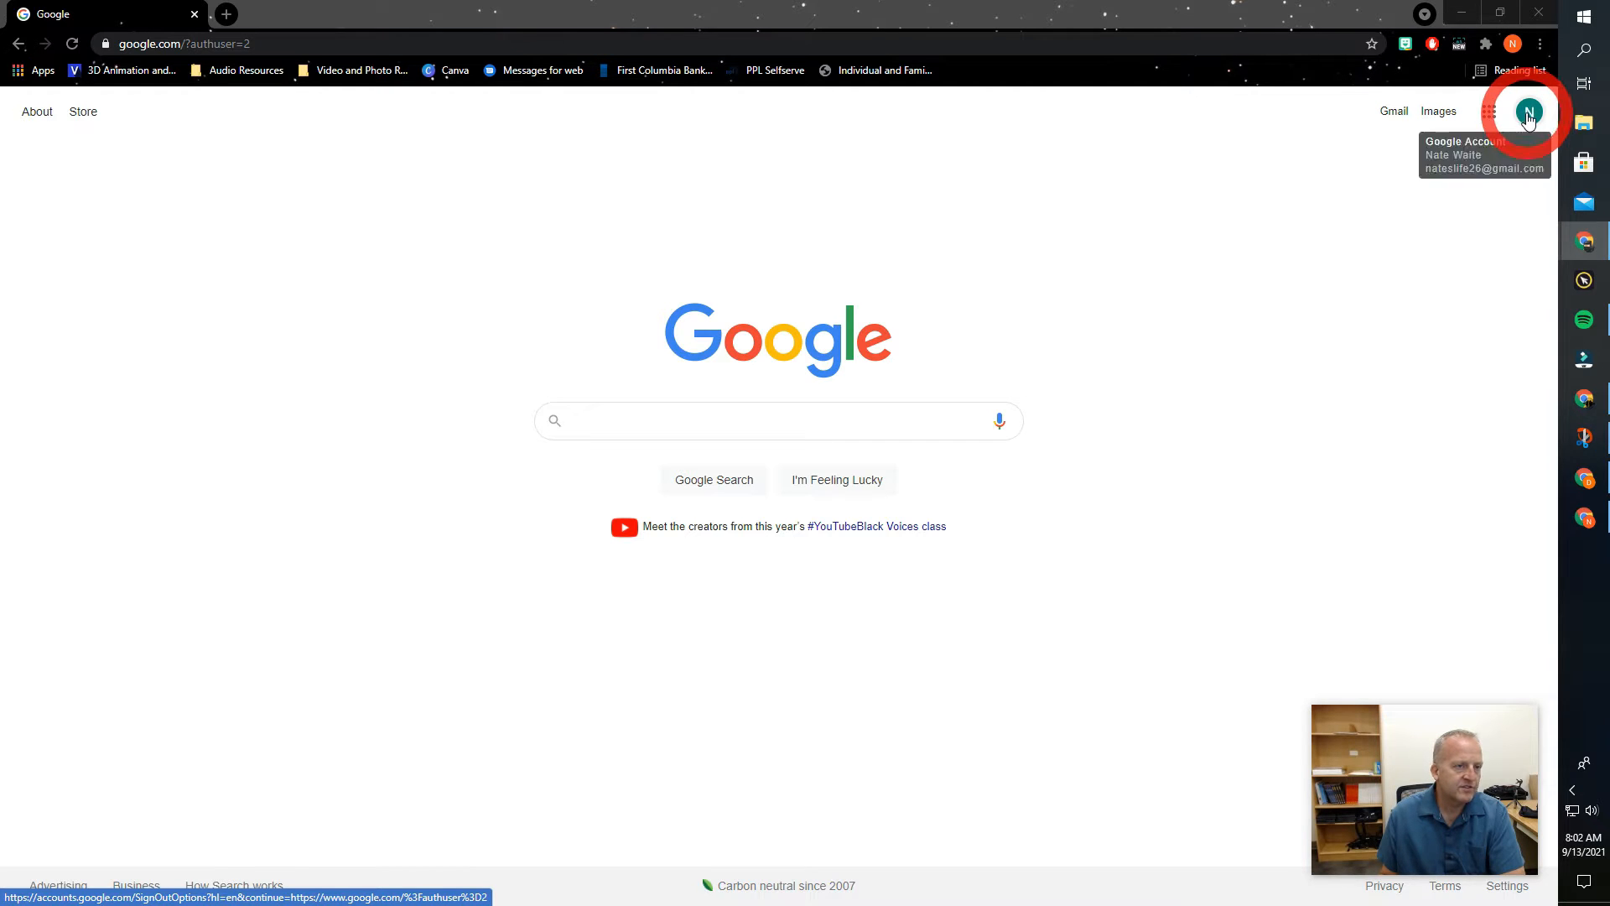
# Step: View which Google accounts are signed in and close the account list
pyautogui.click(1526, 117)
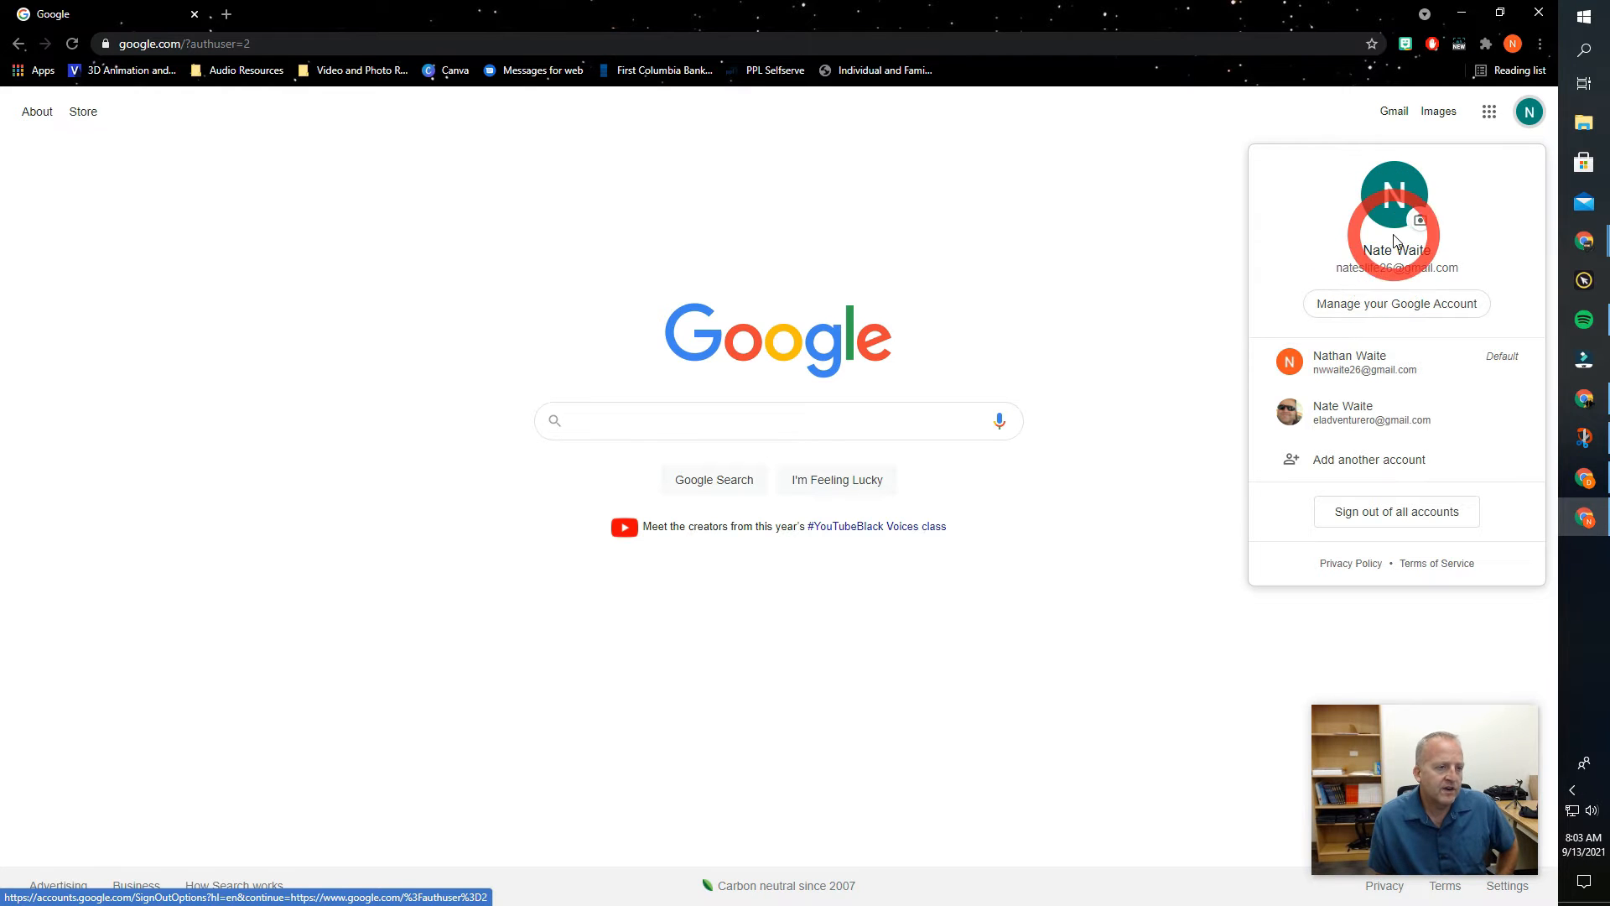
pyautogui.click(1175, 205)
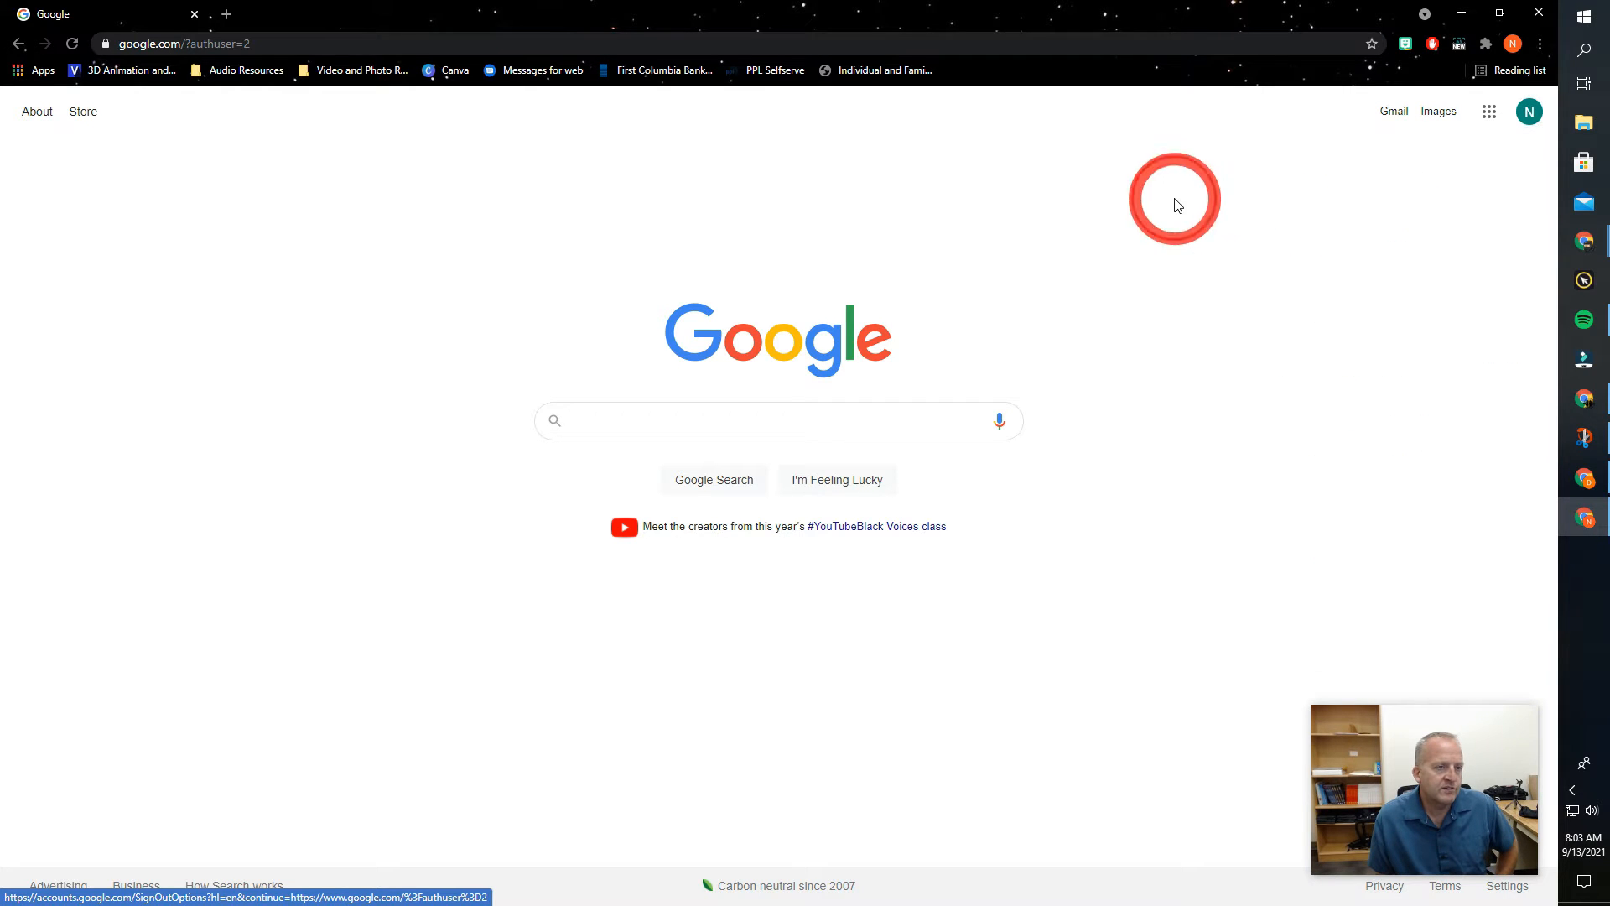
# Step: Open Google Drive from the Google apps list and dismiss the notice about blocking people
pyautogui.click(1487, 124)
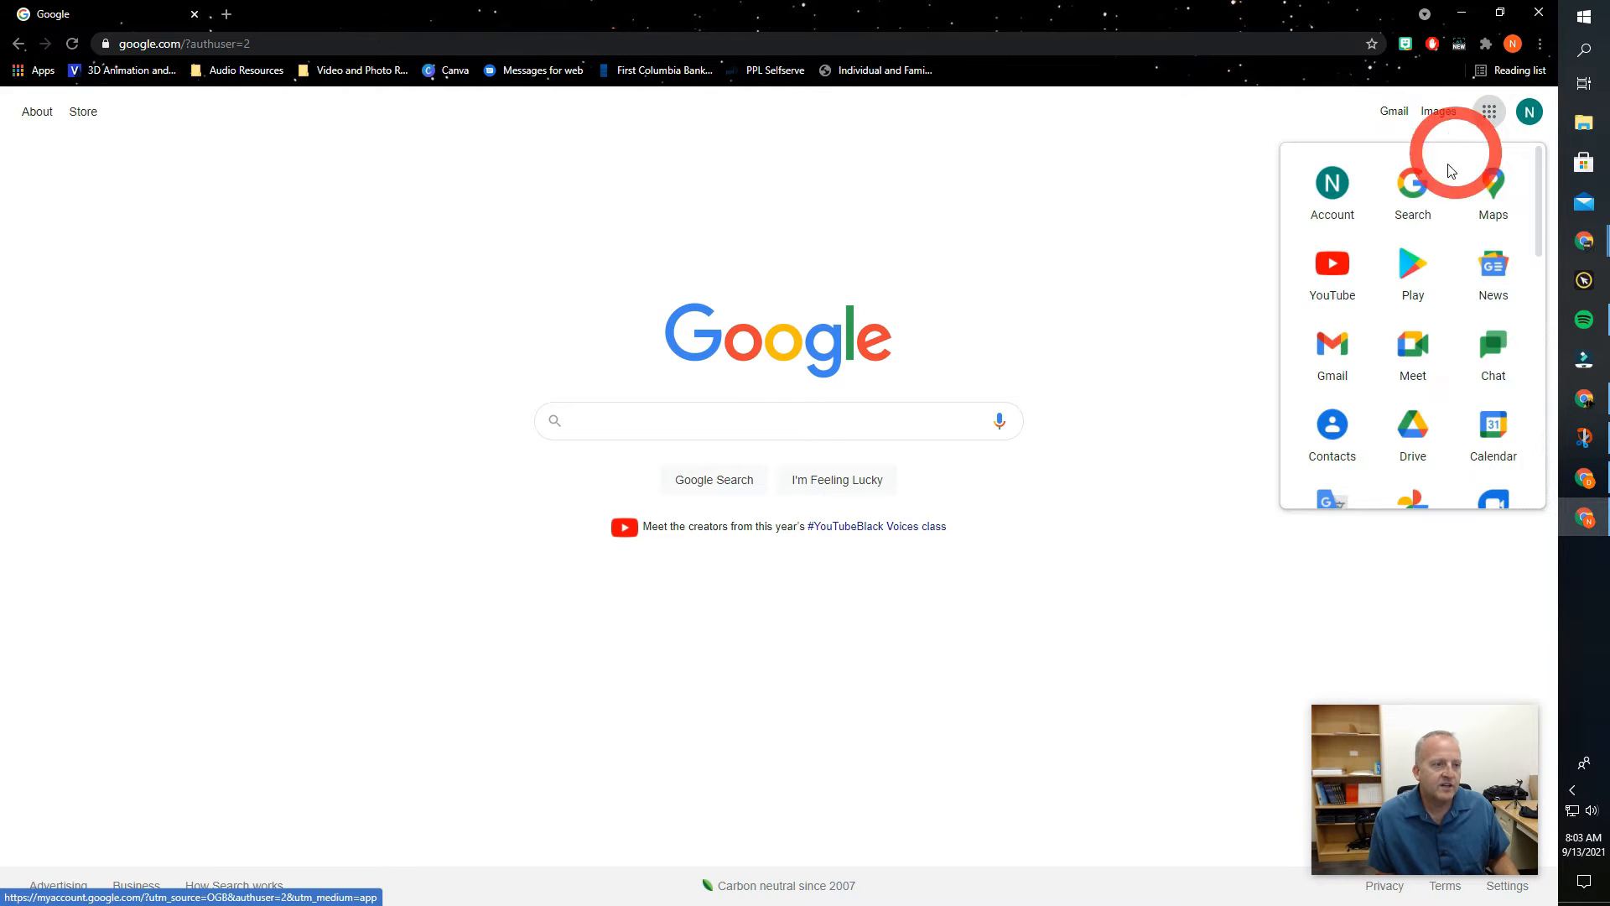
pyautogui.scroll(-7, 1488, 360)
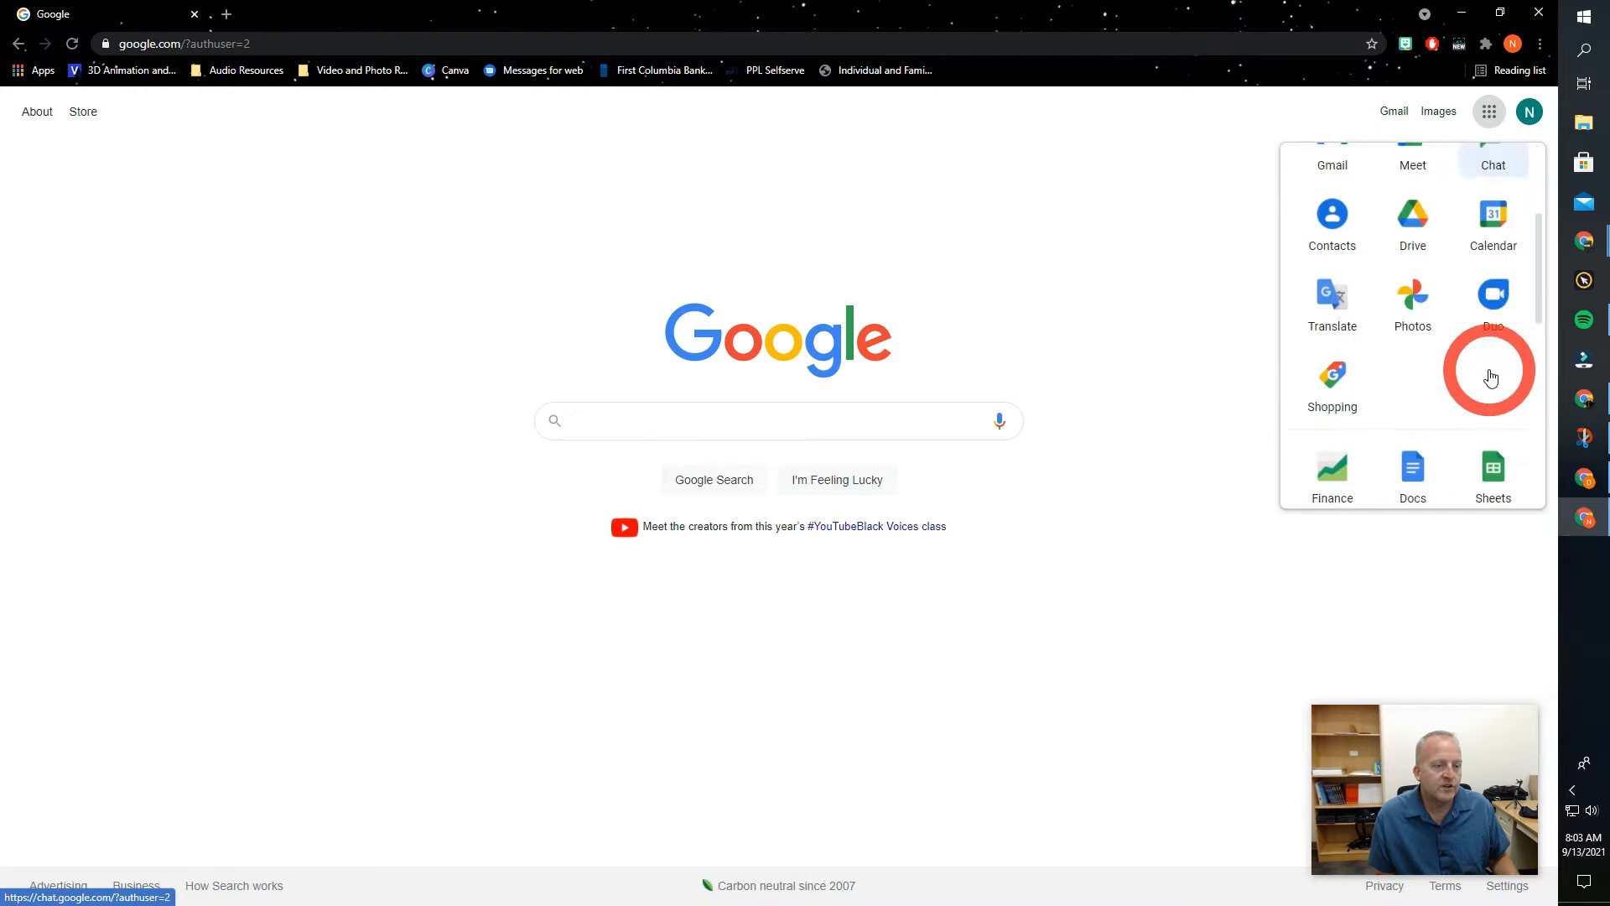
pyautogui.scroll(-2, 1493, 442)
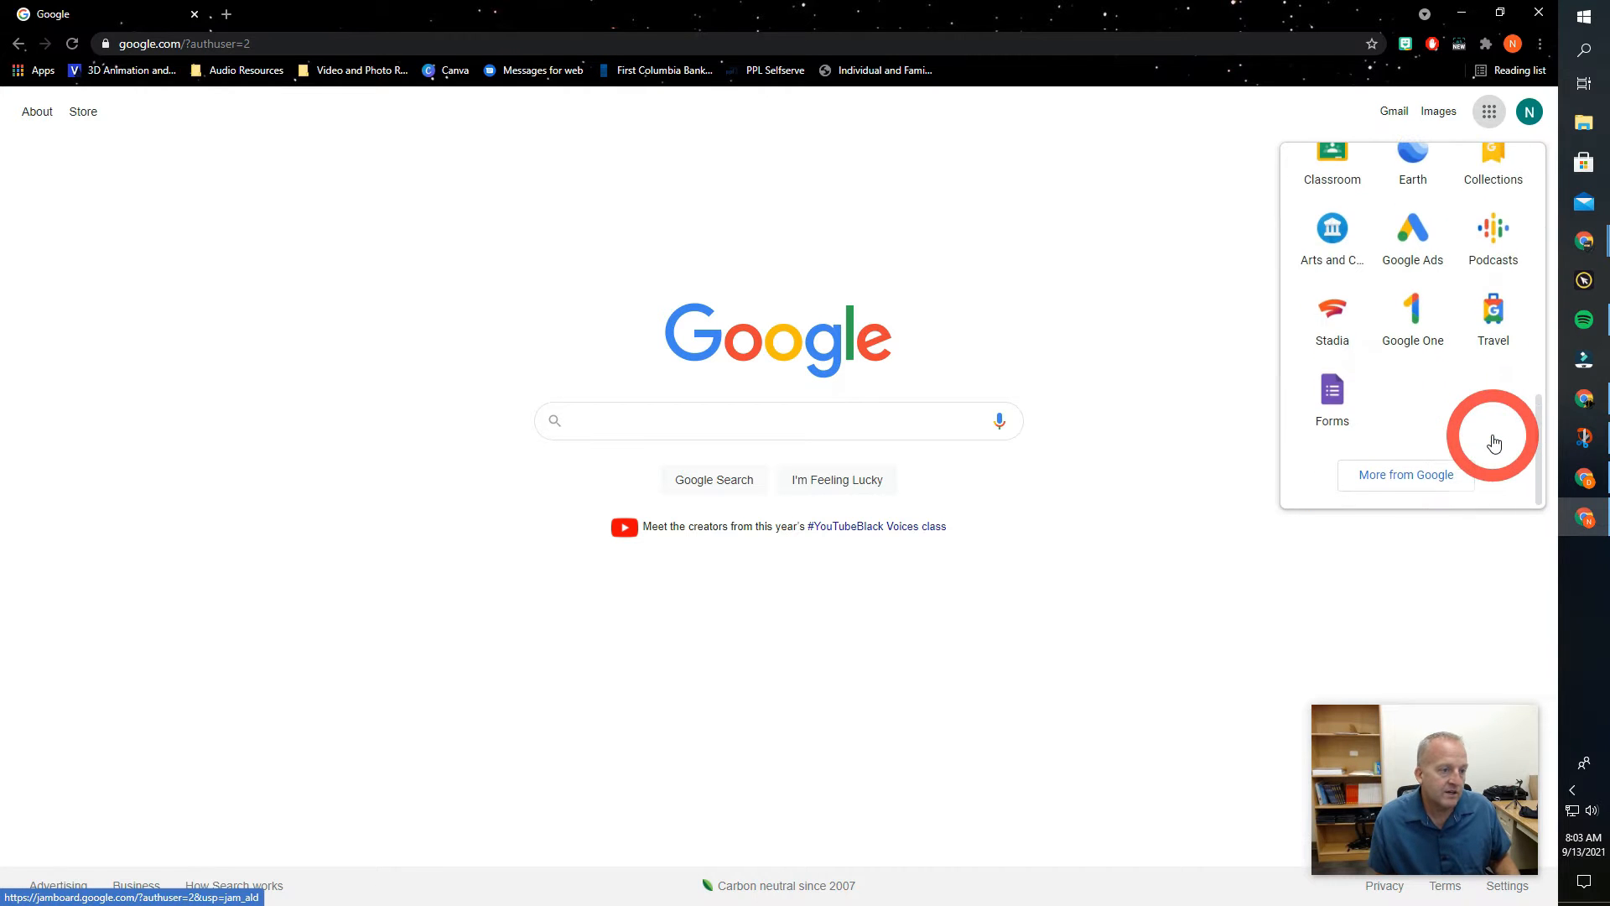
pyautogui.scroll(4, 1346, 244)
pyautogui.scroll(3, 1359, 277)
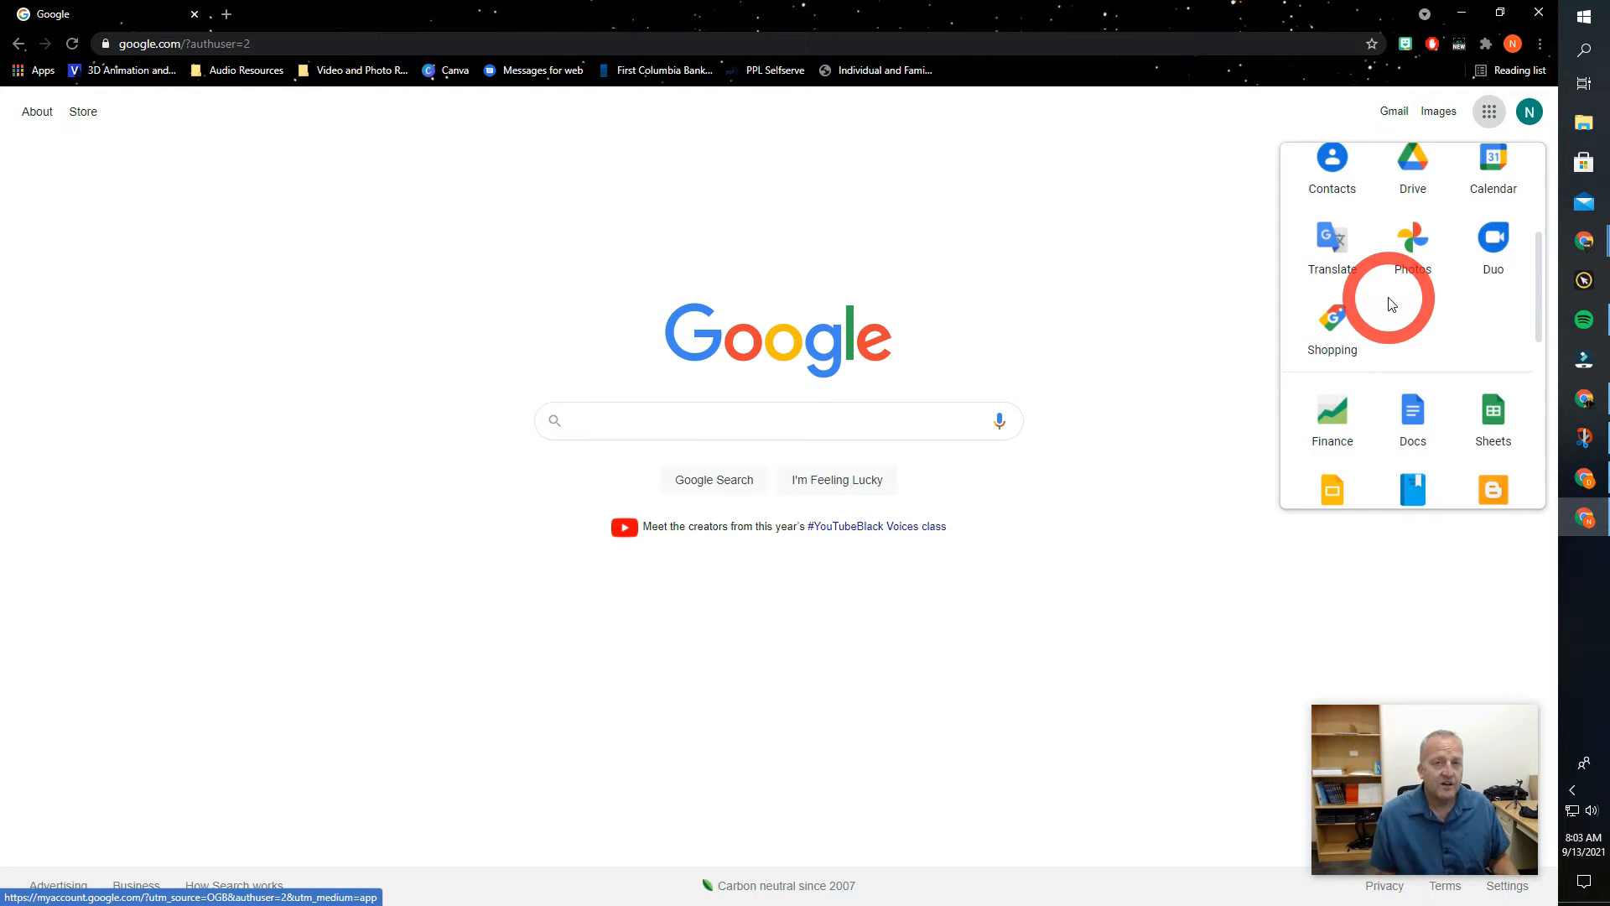
pyautogui.scroll(3, 1449, 301)
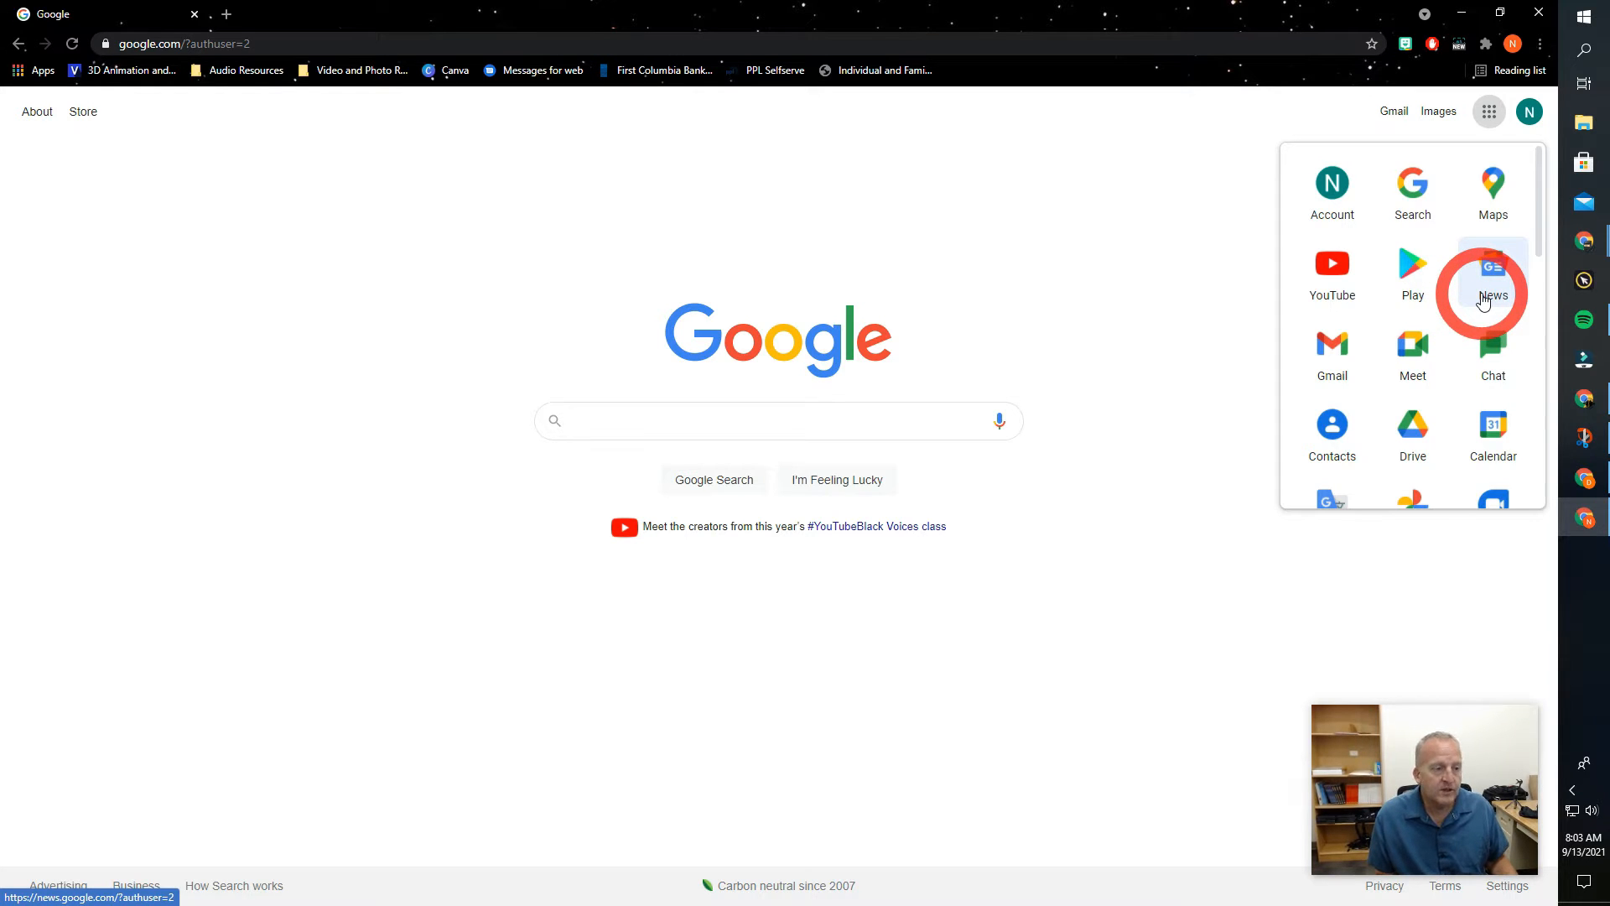
pyautogui.click(1415, 430)
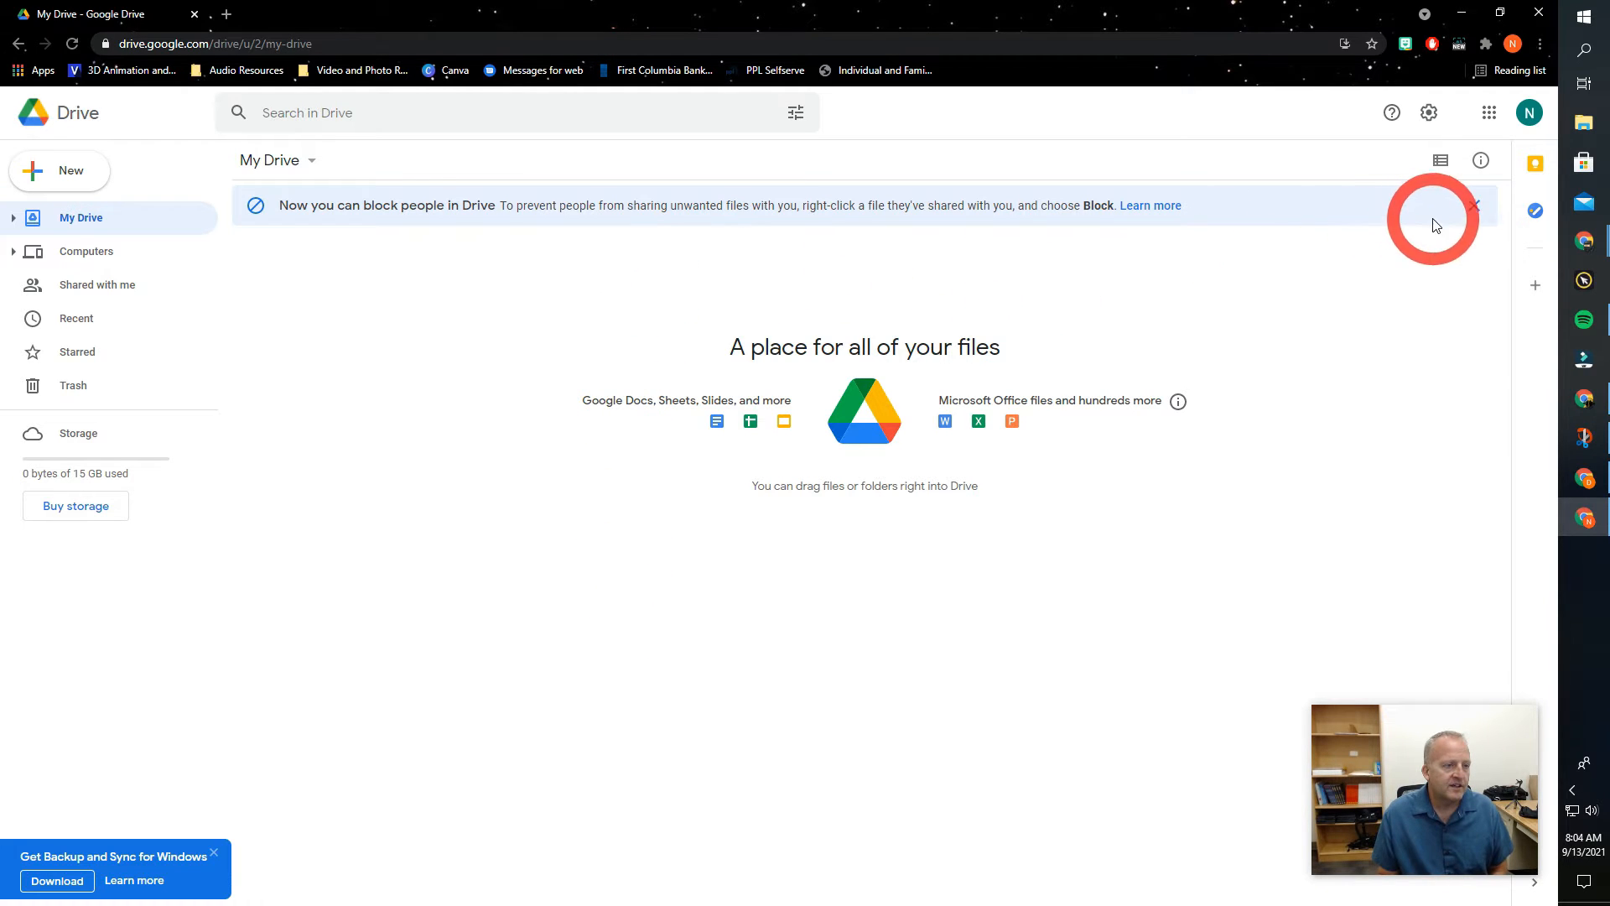
pyautogui.click(1474, 205)
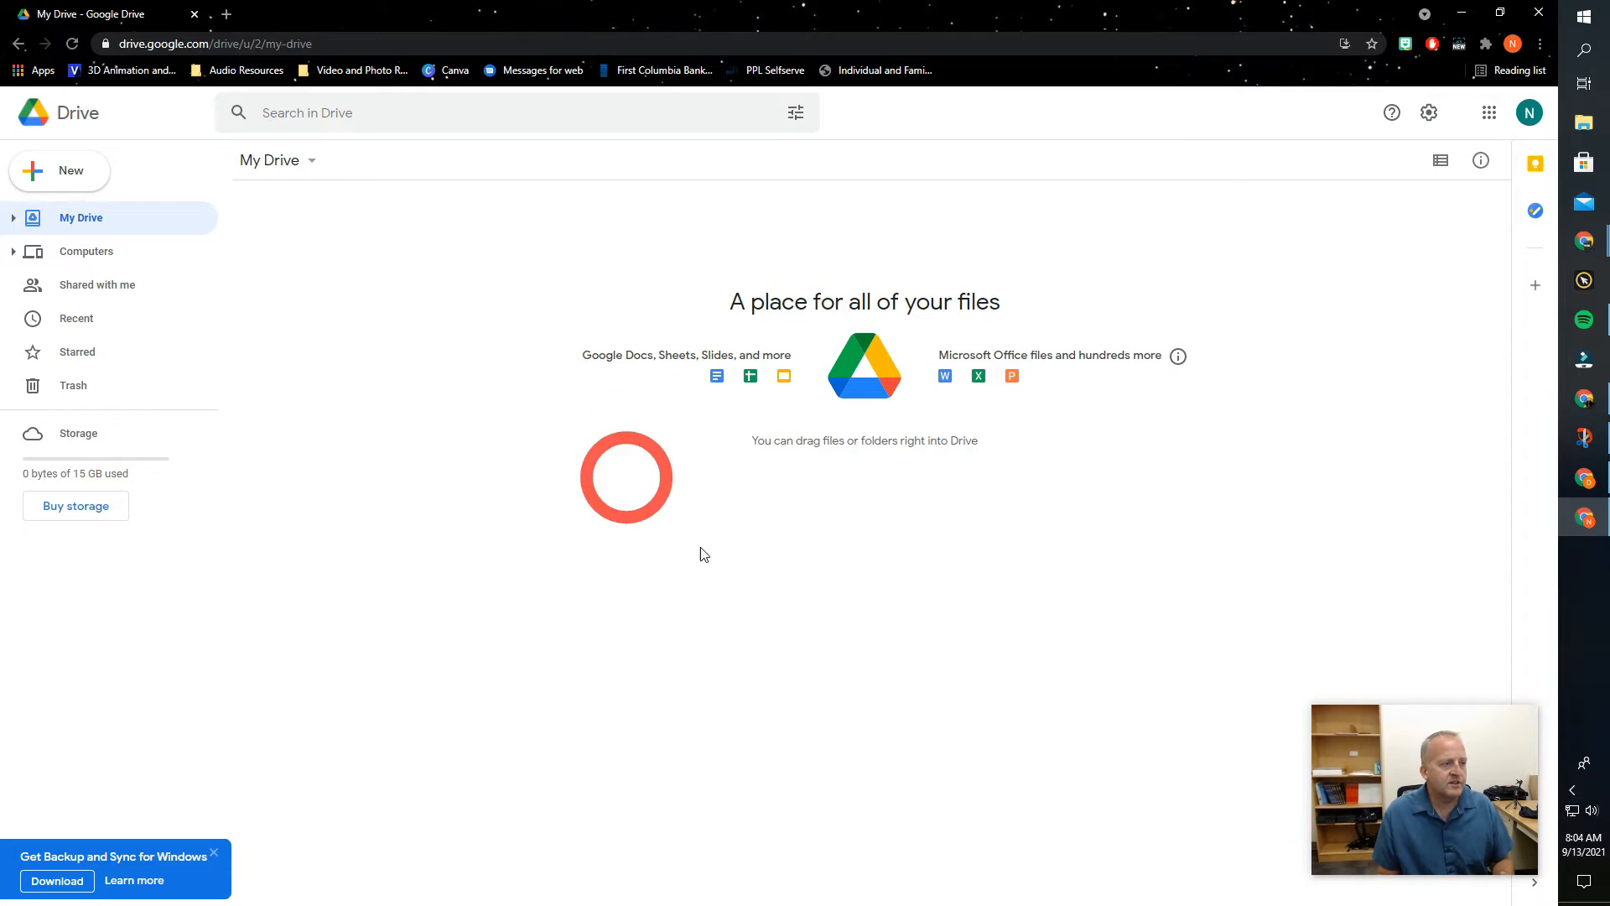
# Step: View the computer's Quick access folders in a maximized File Explorer window, and close it to return to Google Drive
pyautogui.click(1587, 20)
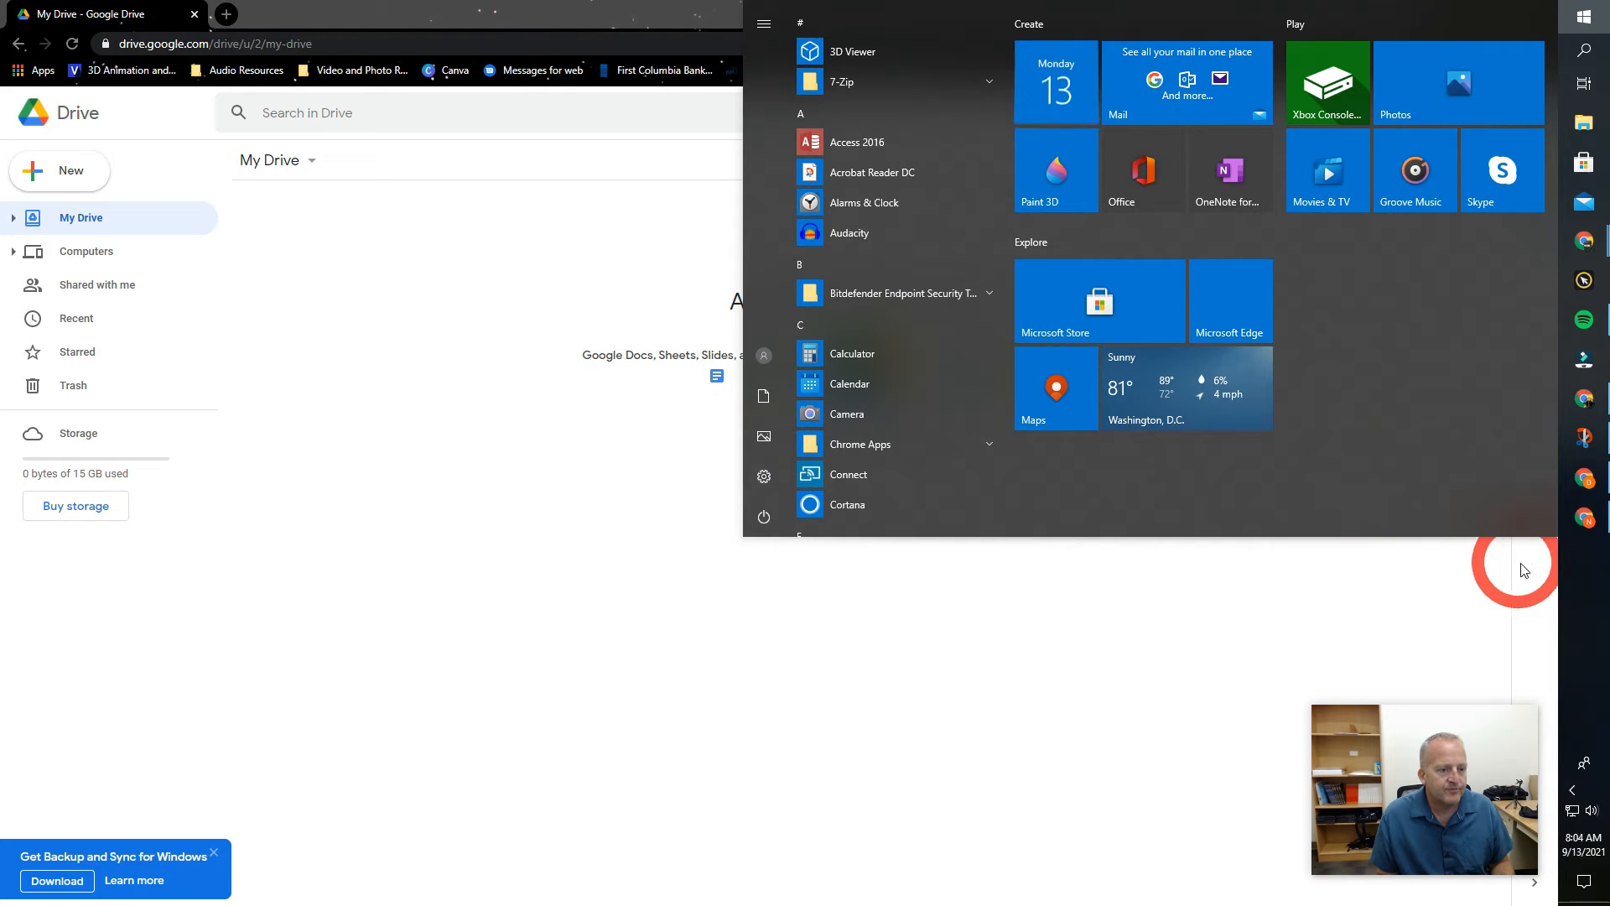
pyautogui.click(1581, 124)
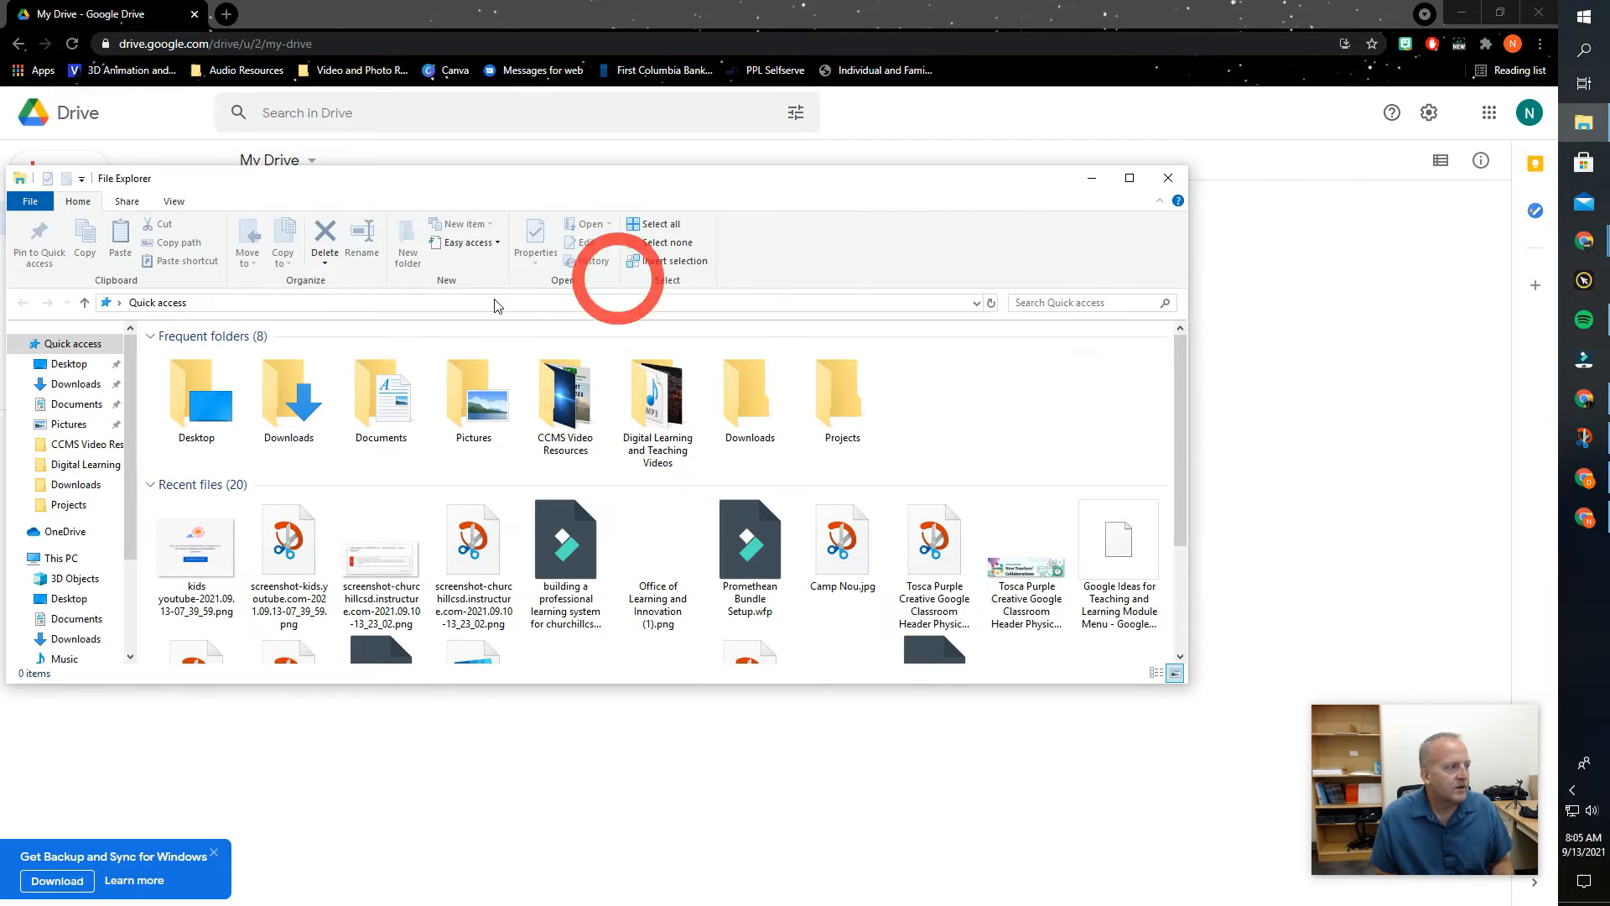
pyautogui.moveTo(790, 175); pyautogui.dragTo(883, 141)
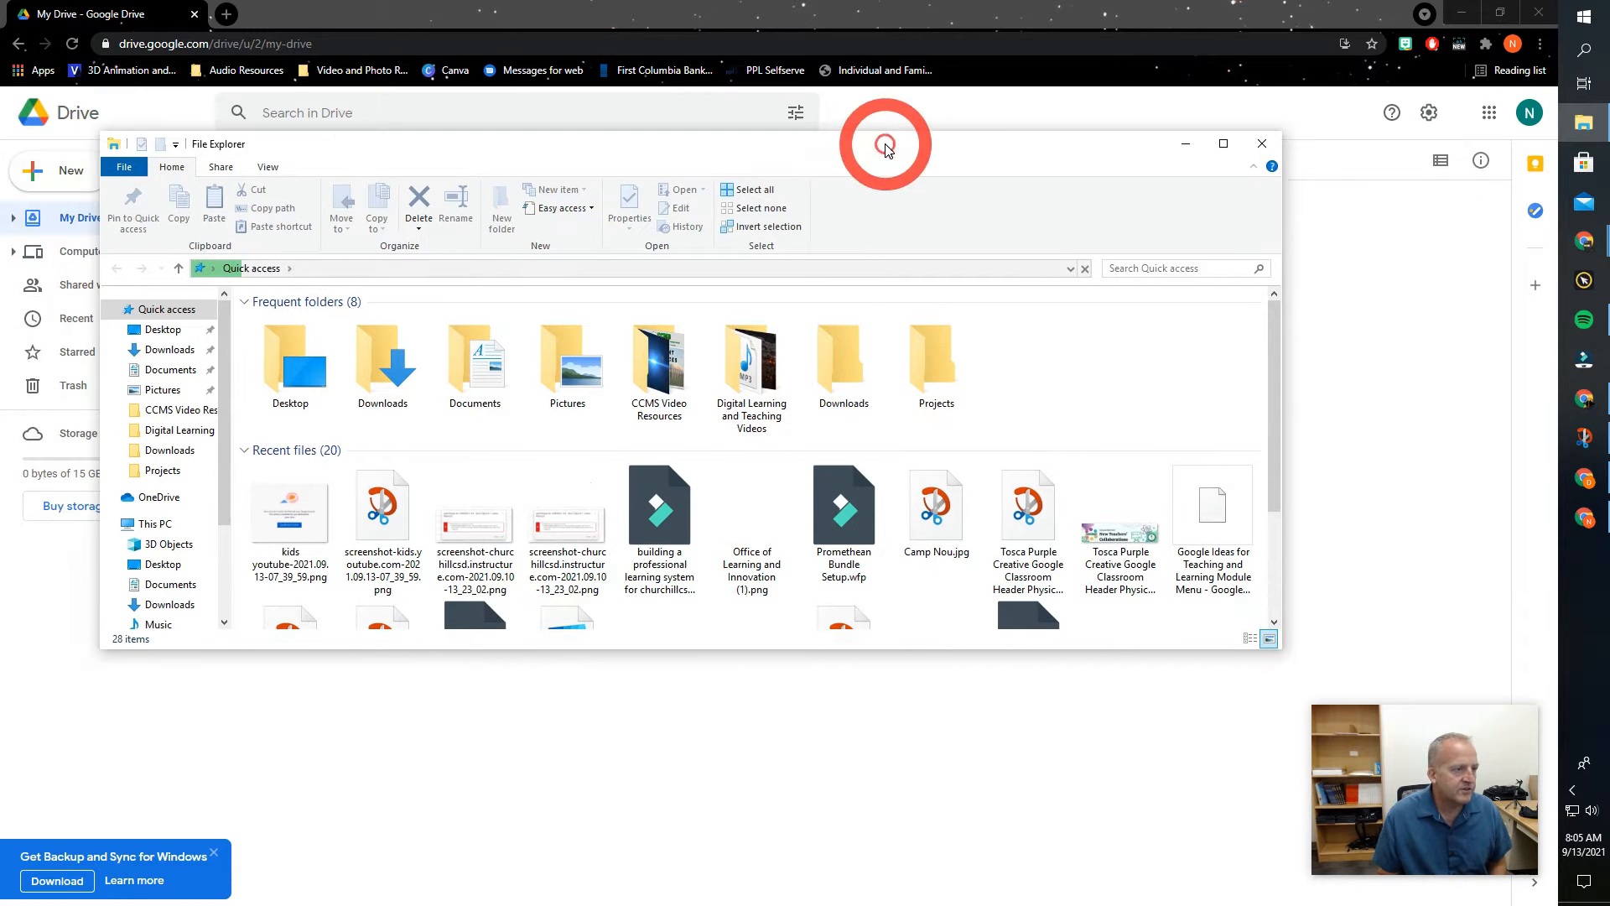
pyautogui.click(1220, 142)
pyautogui.click(47, 177)
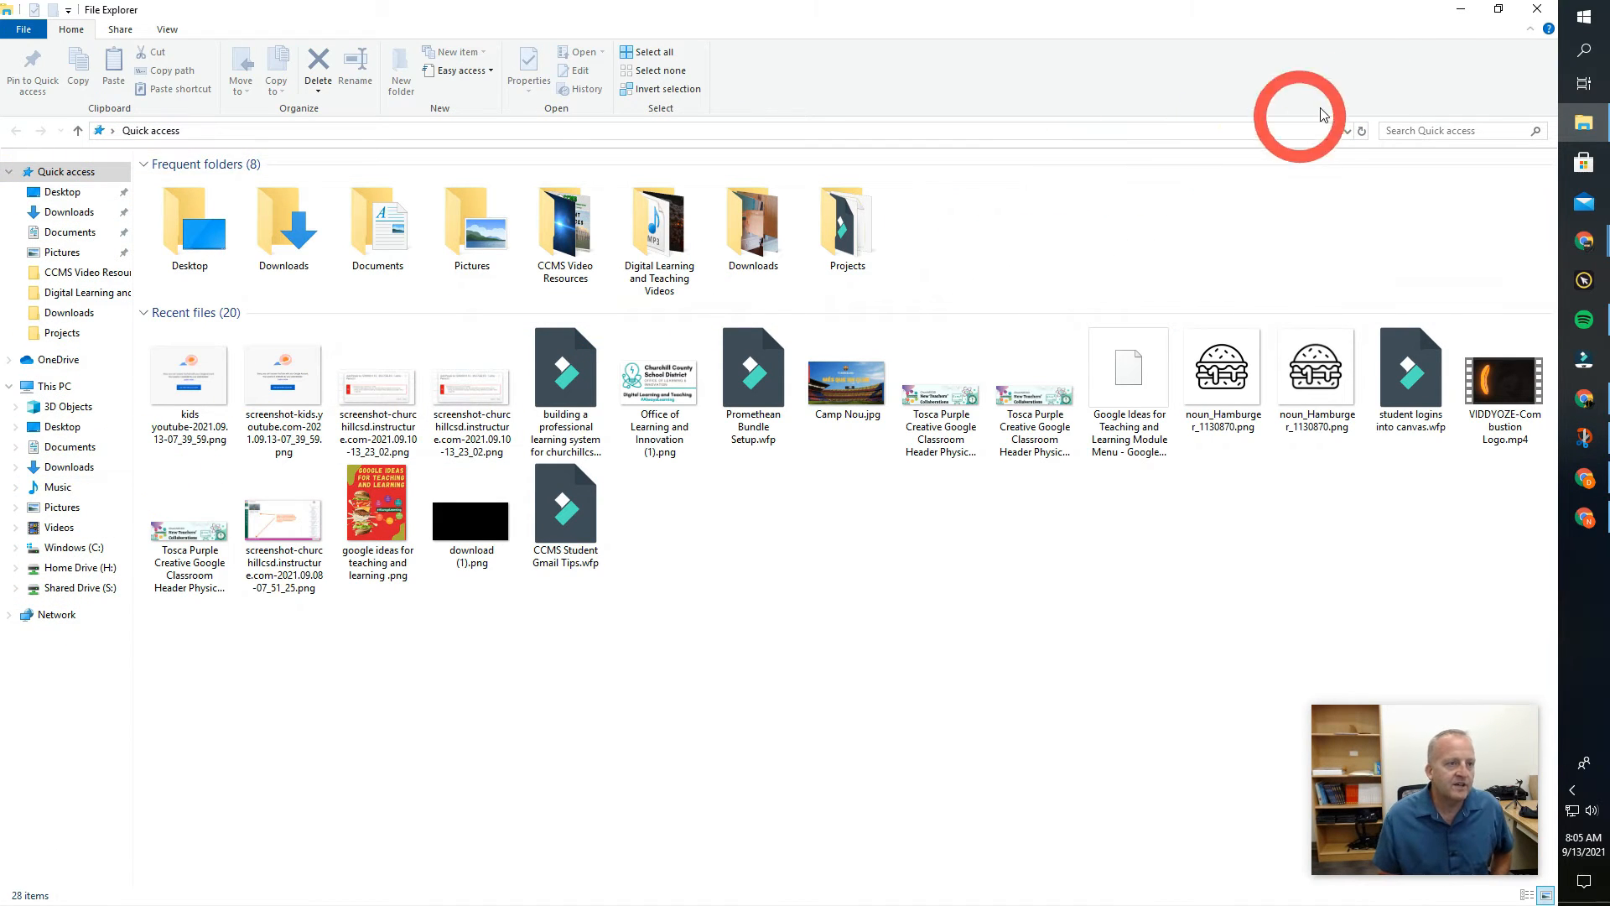
pyautogui.click(1537, 9)
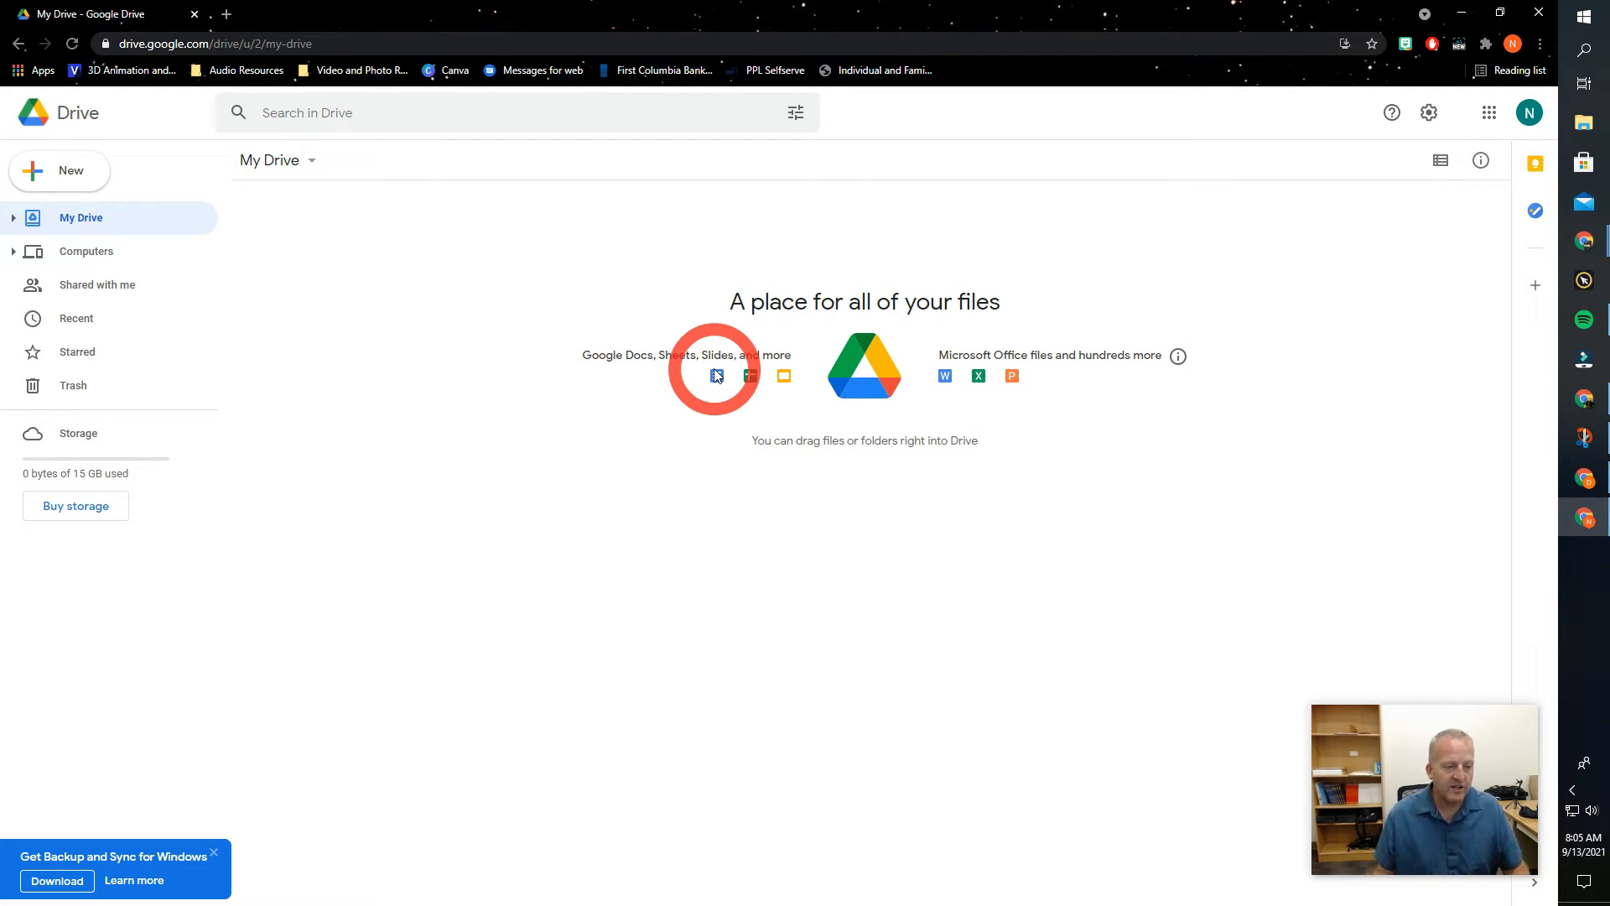
pyautogui.click(52, 175)
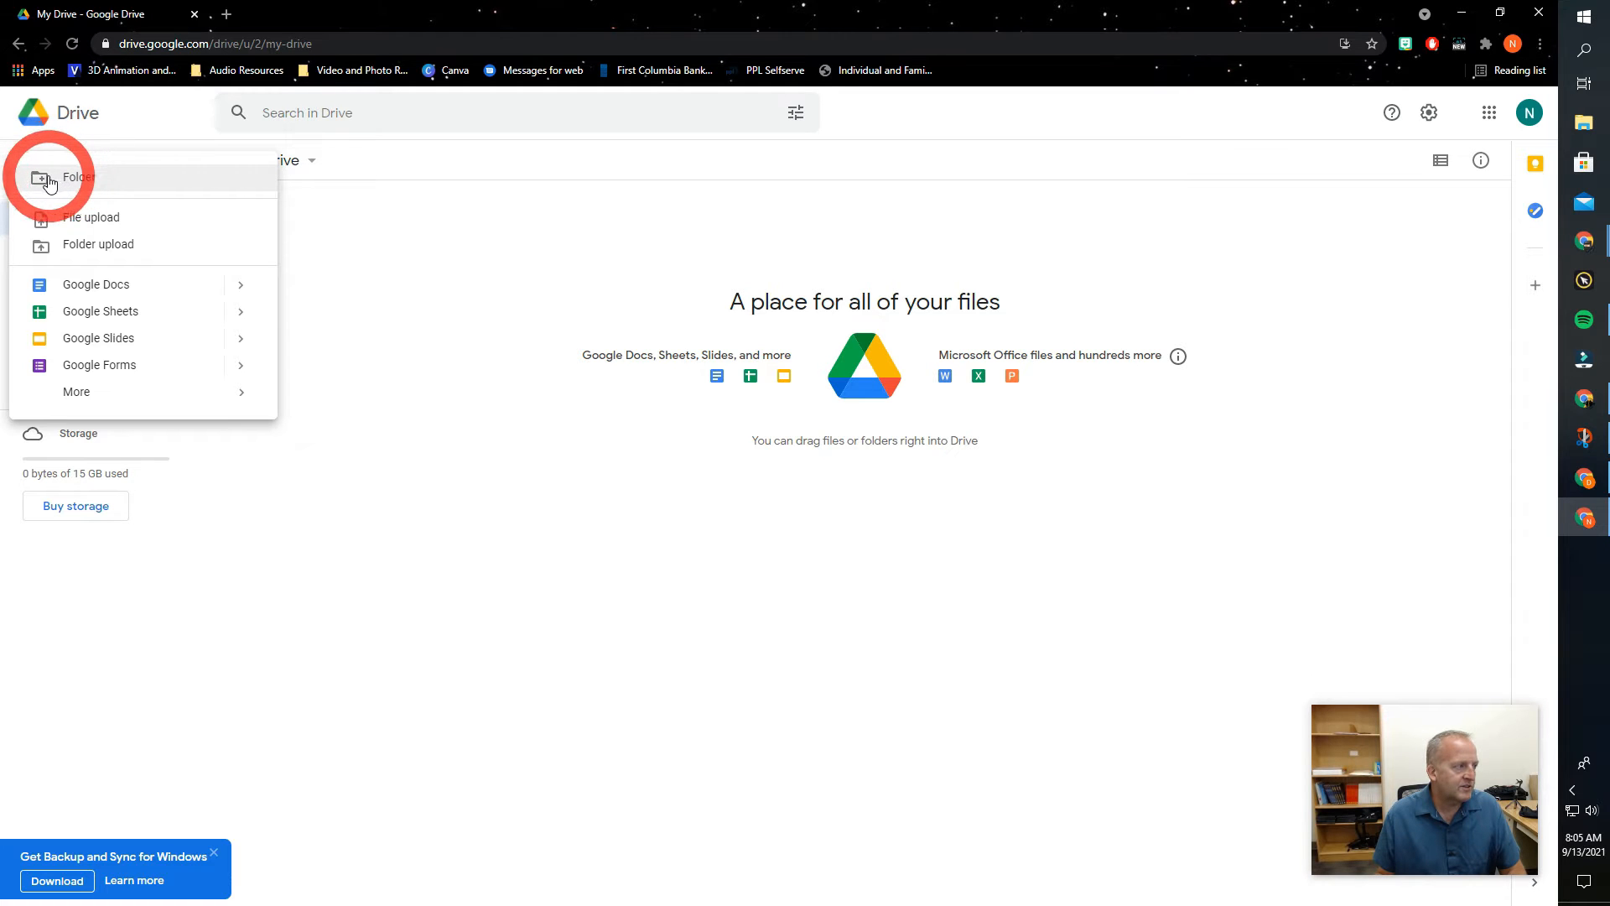
pyautogui.click(74, 187)
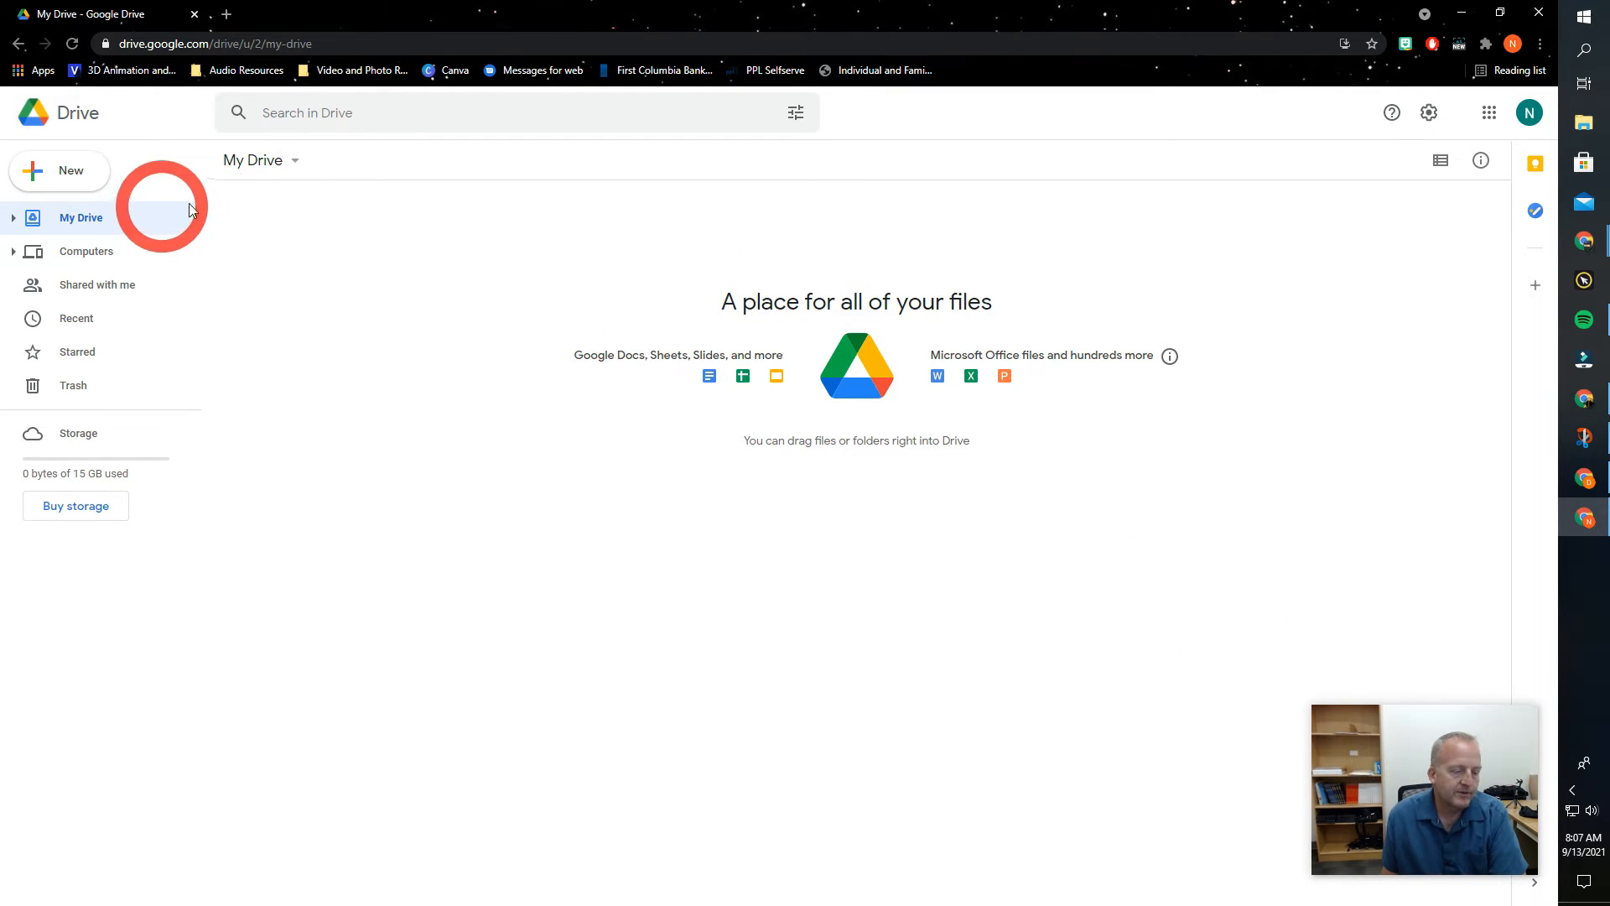
pyautogui.click(62, 171)
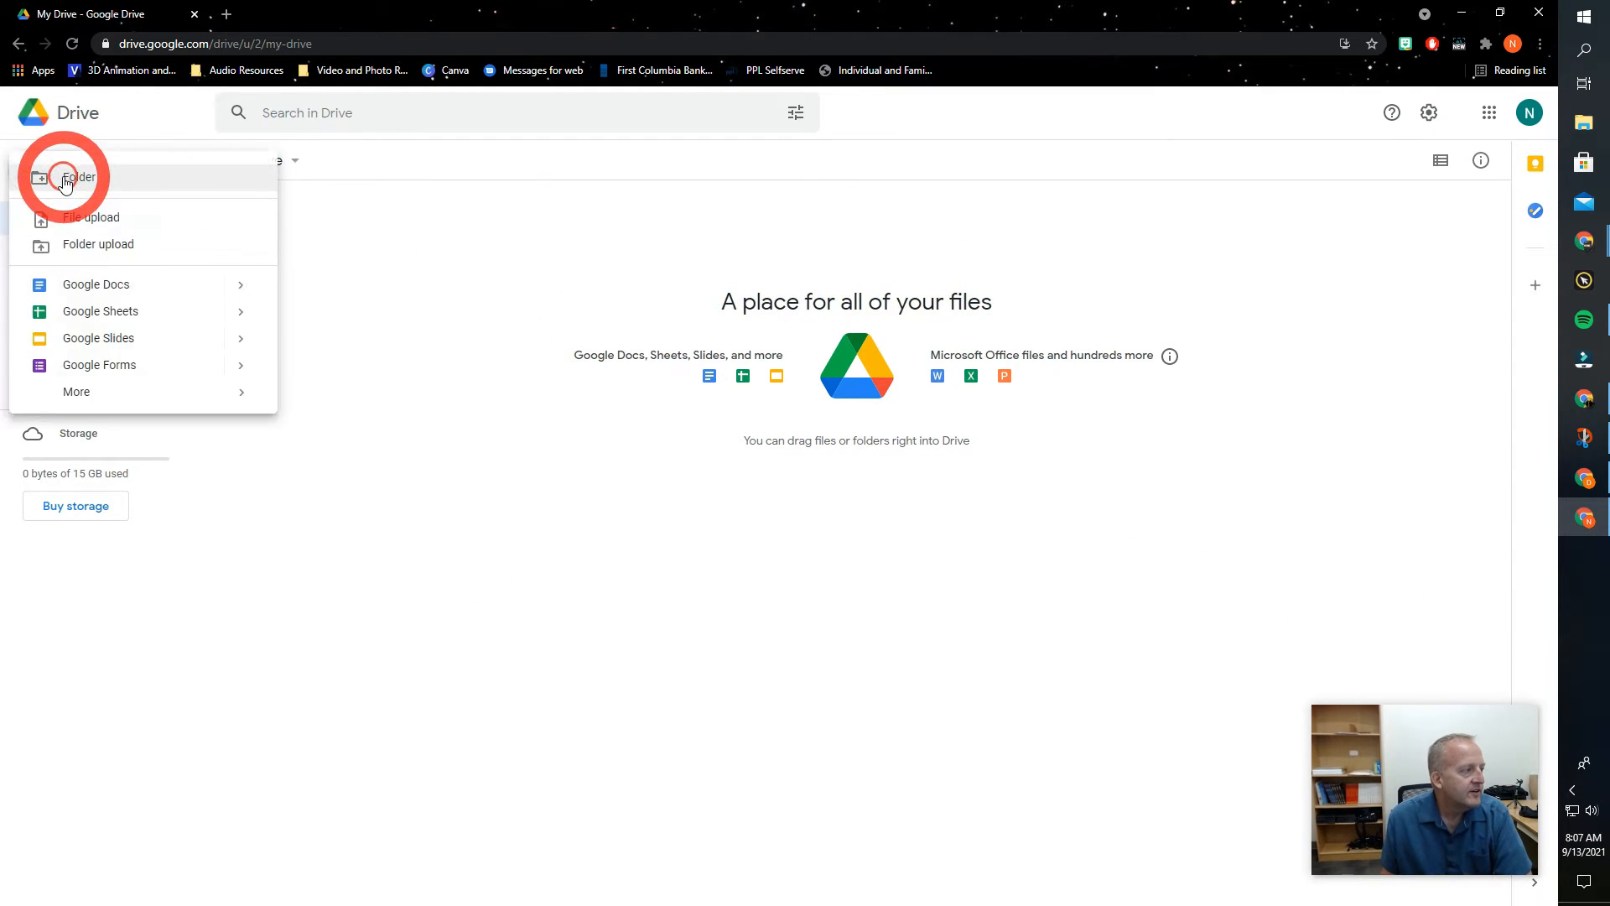
pyautogui.click(400, 255)
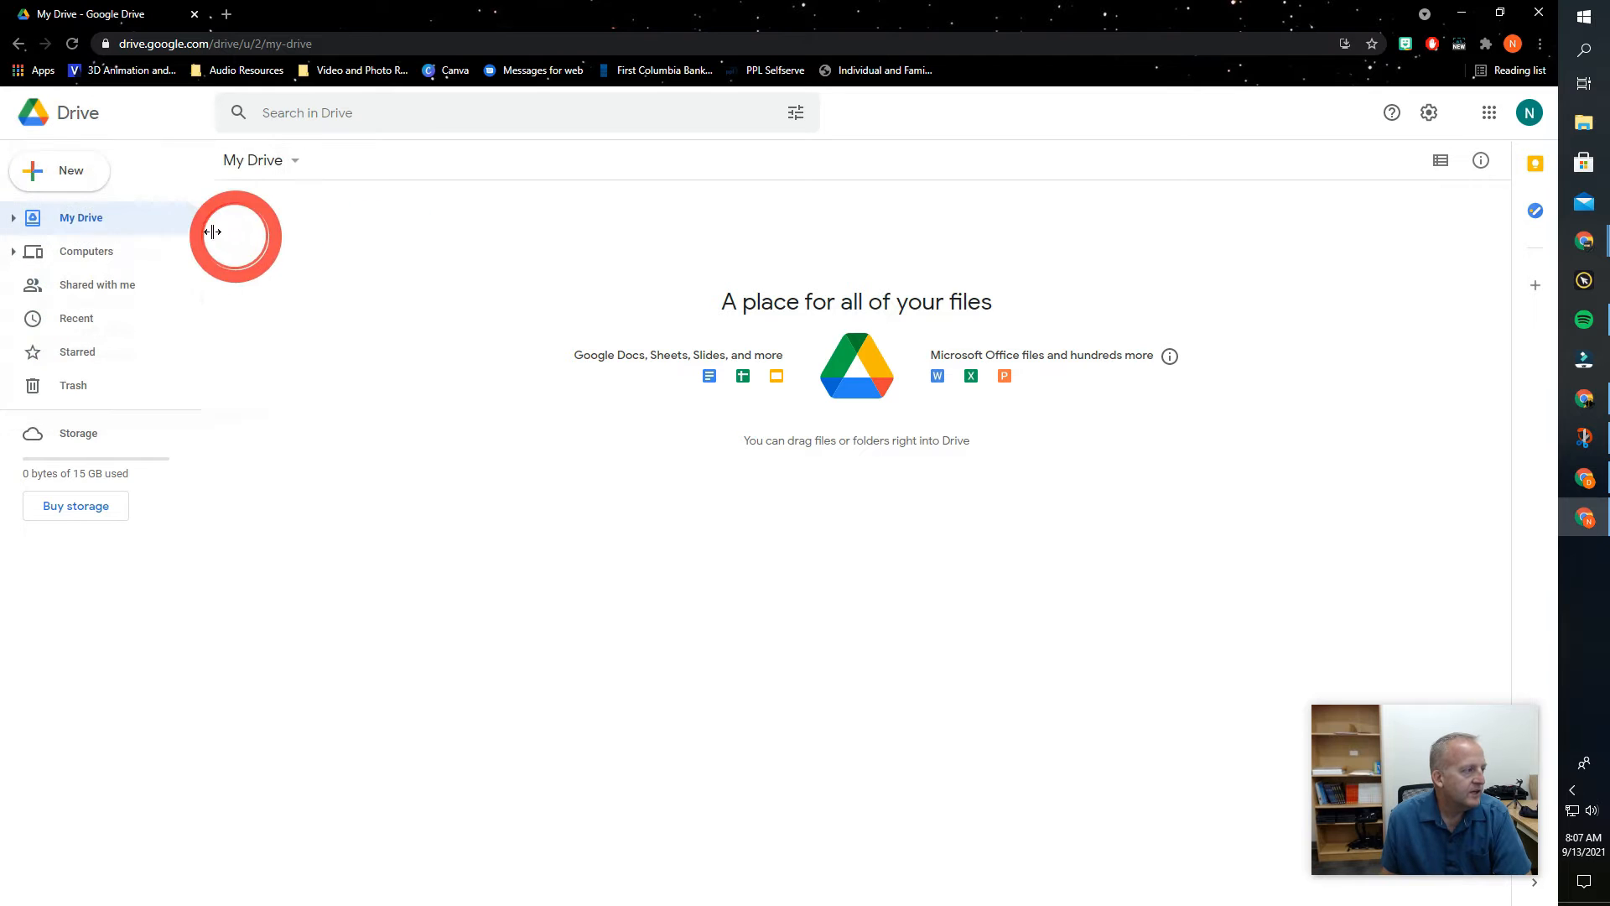
# Step: Create a folder named Finances in My Drive
pyautogui.click(73, 180)
pyautogui.click(73, 179)
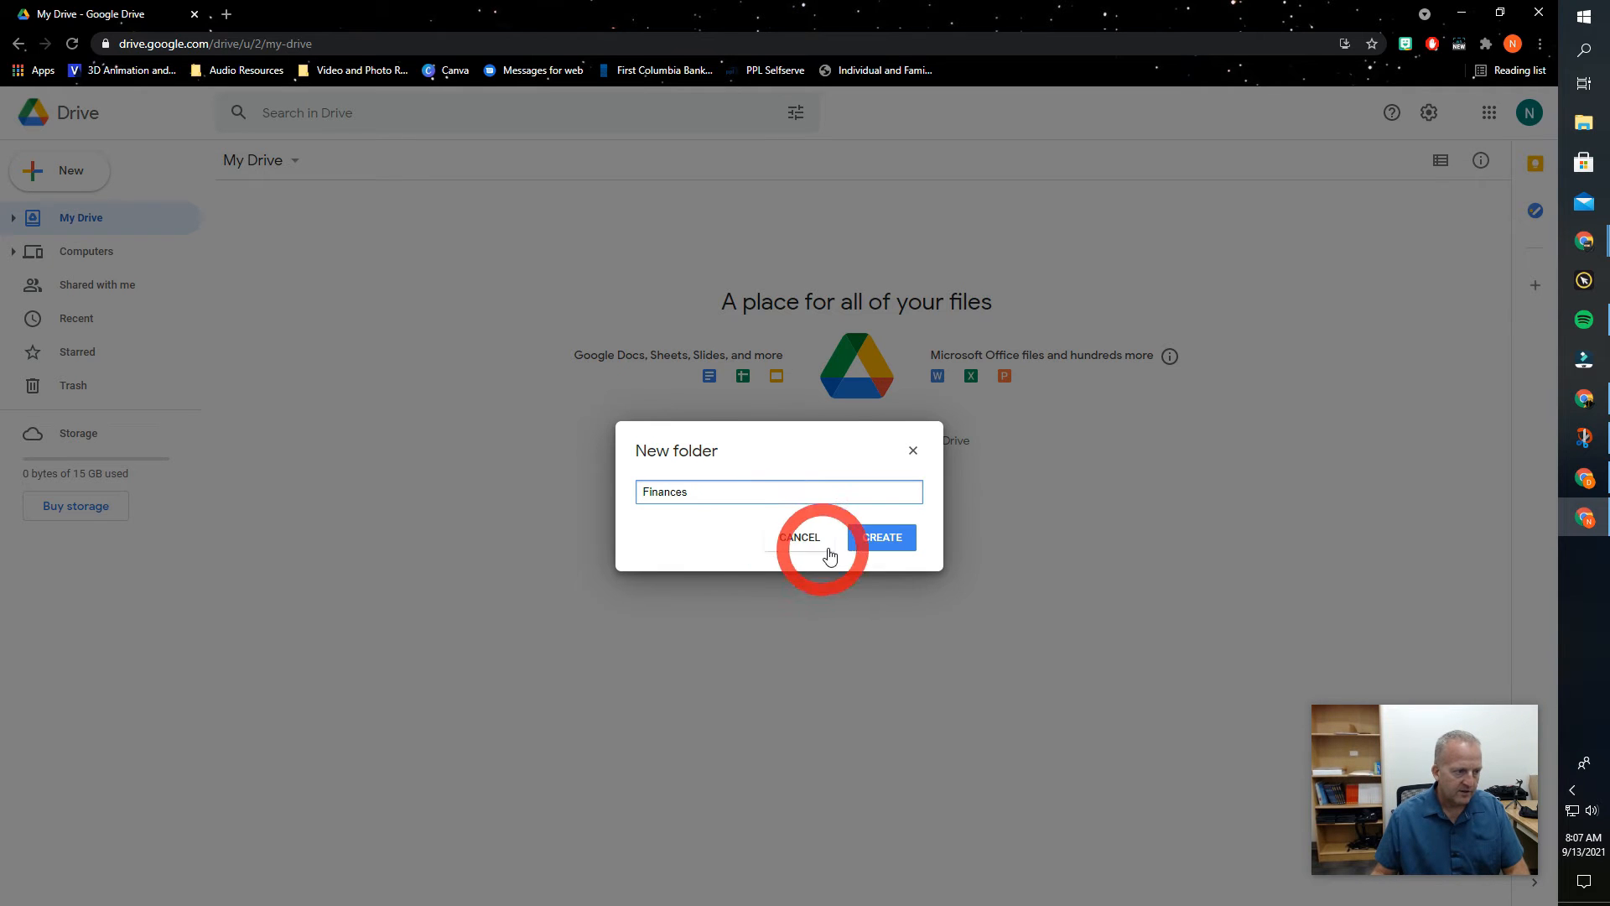
pyautogui.click(878, 538)
# Step: Create a folder named Customer Info in My Drive
pyautogui.click(67, 183)
pyautogui.click(56, 182)
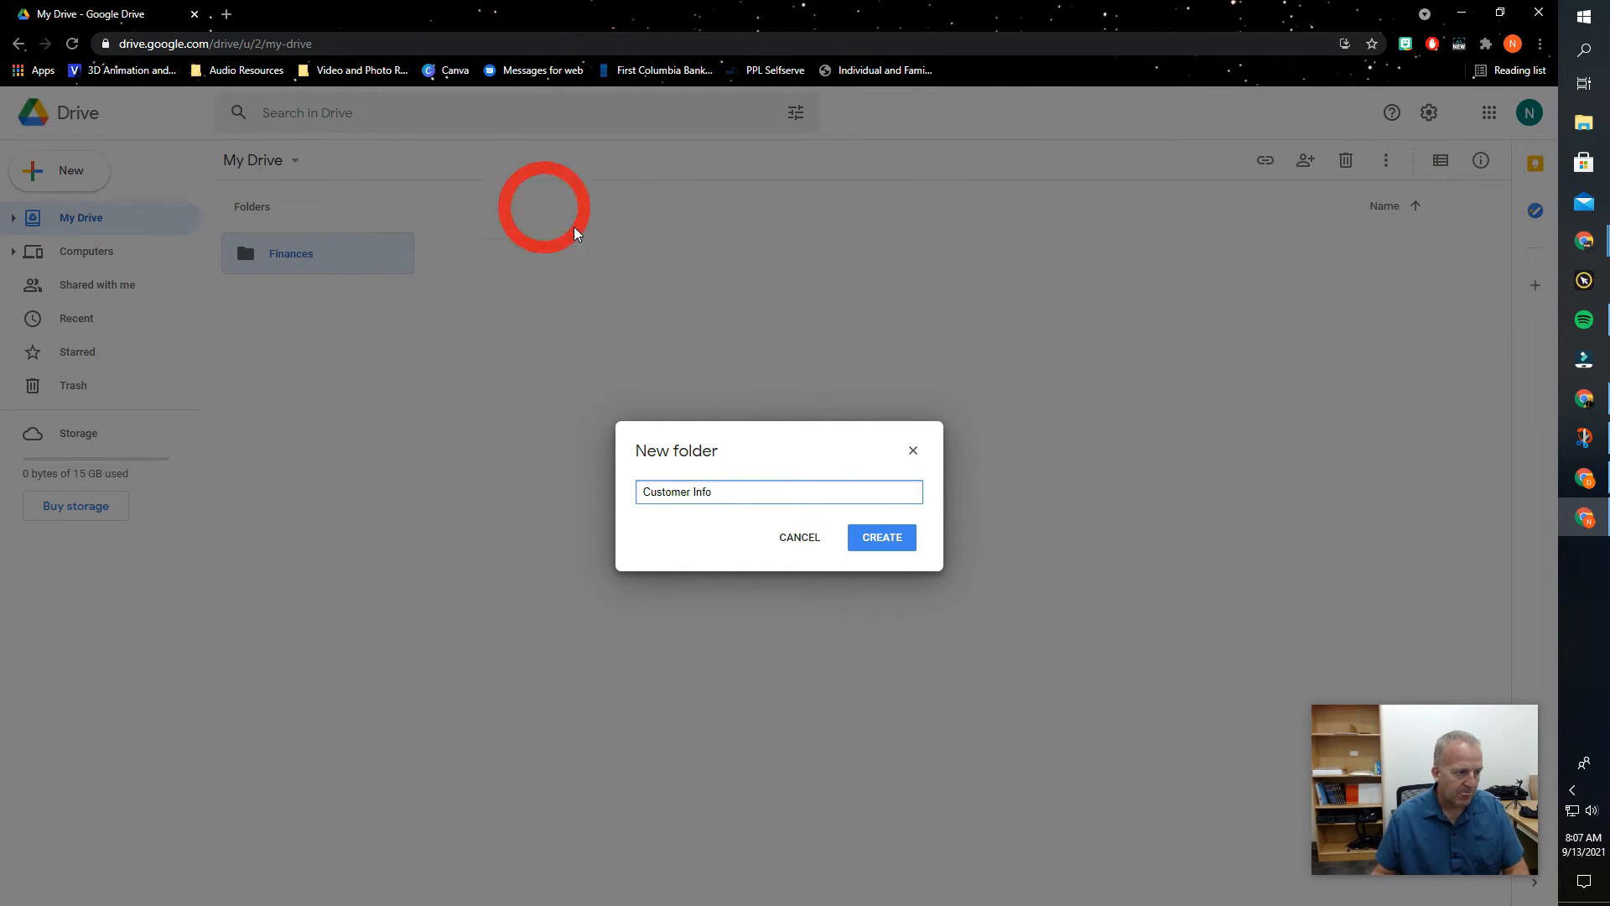
pyautogui.click(902, 545)
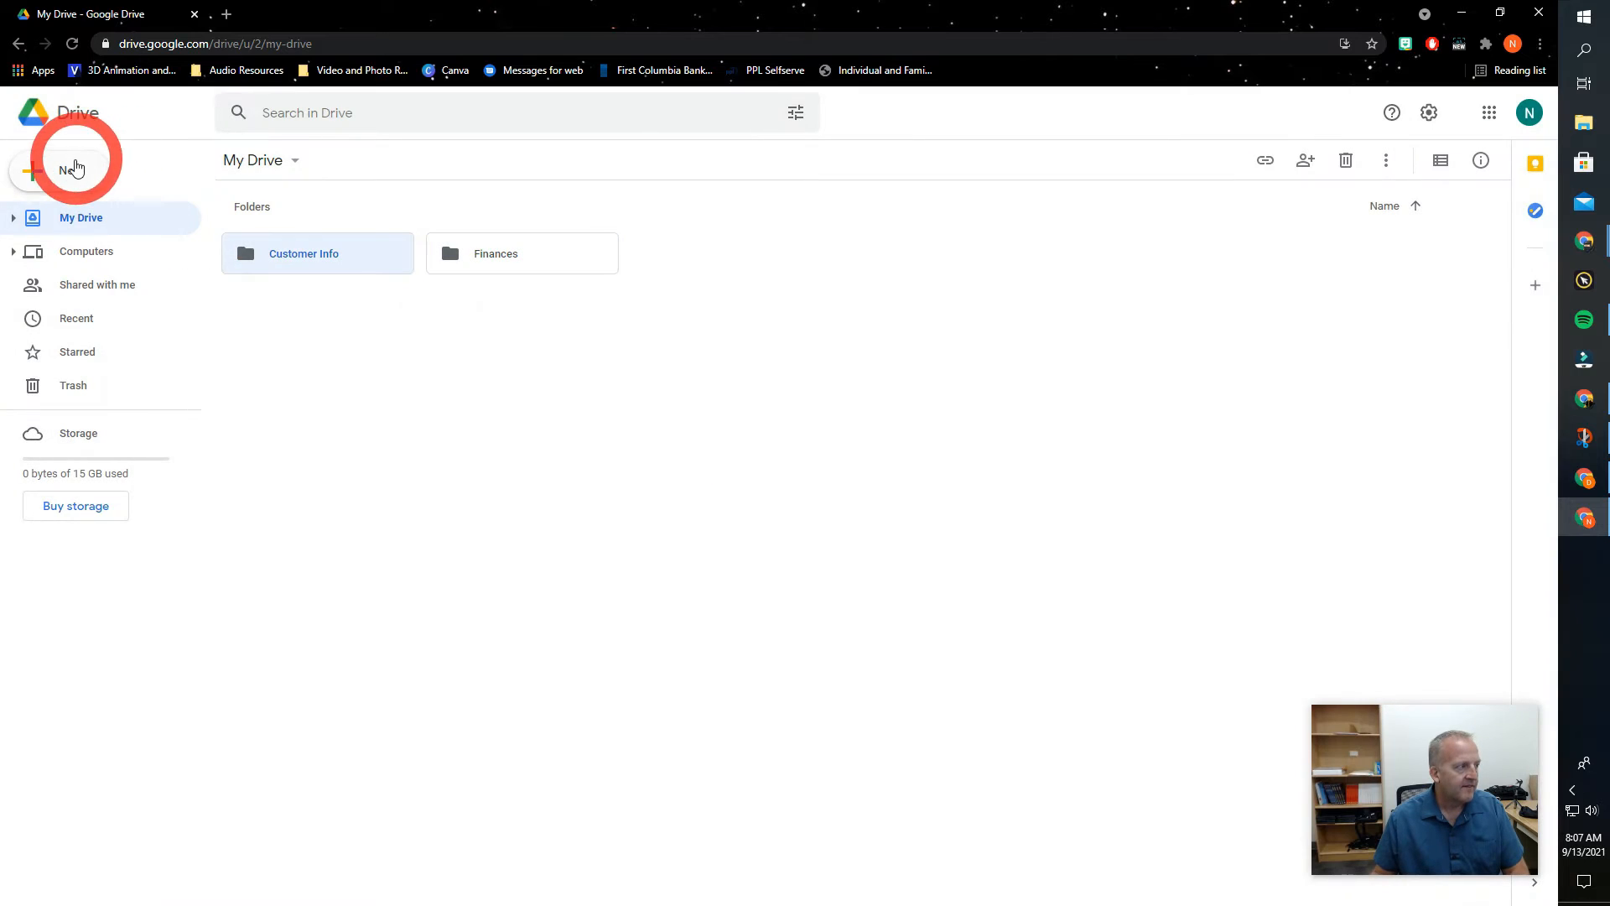
# Step: Create a folder named Property Management in My Drive
pyautogui.click(71, 170)
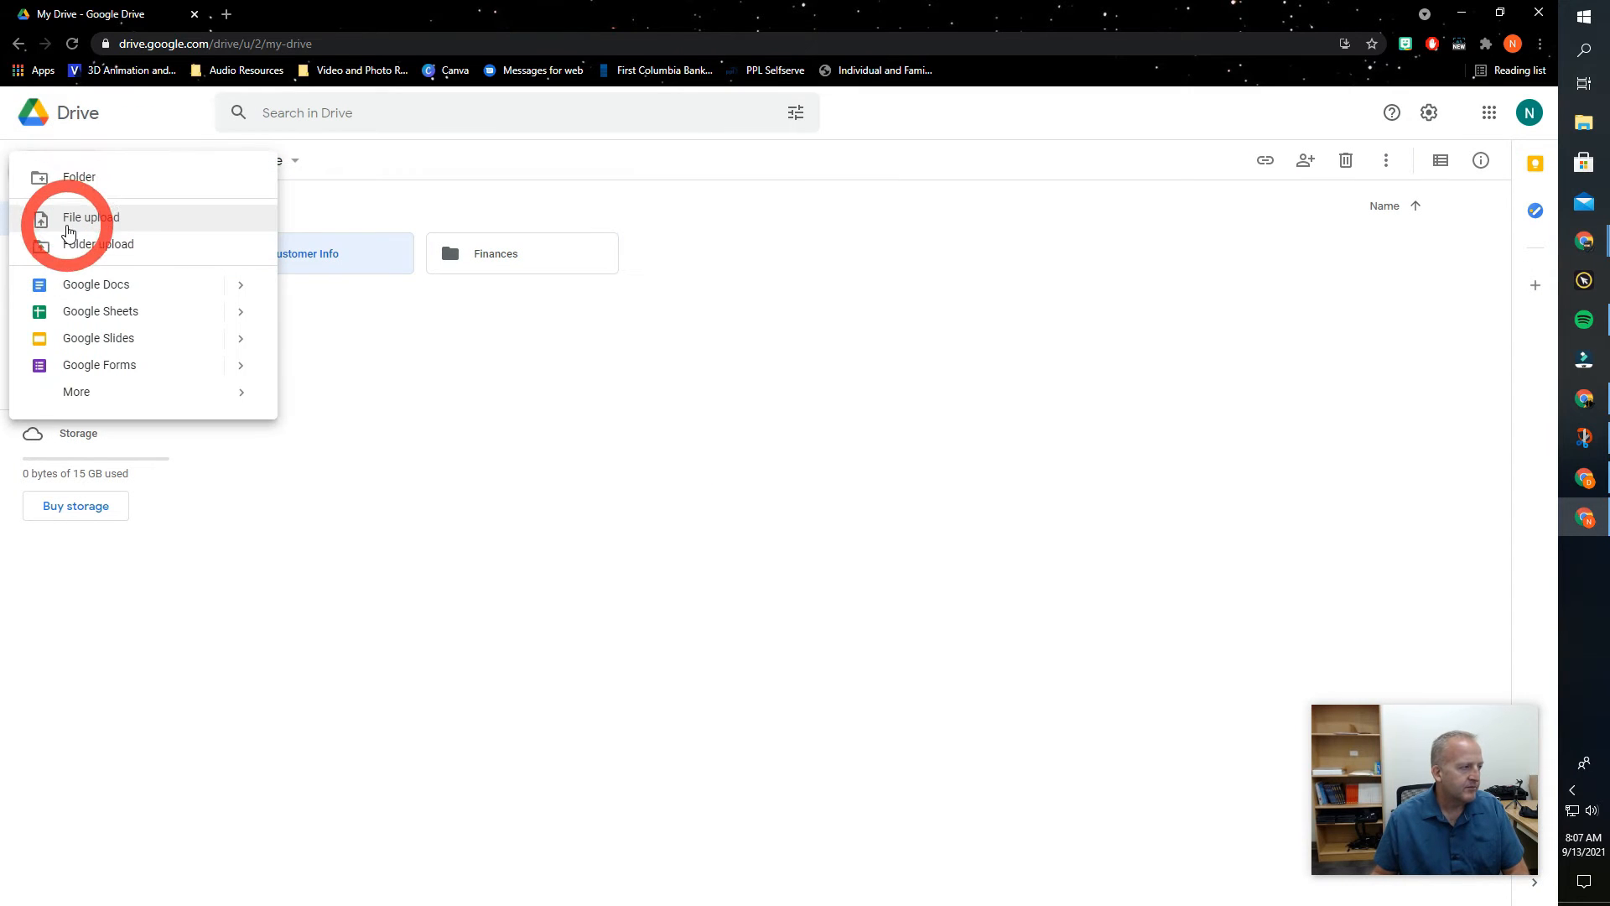
pyautogui.click(72, 178)
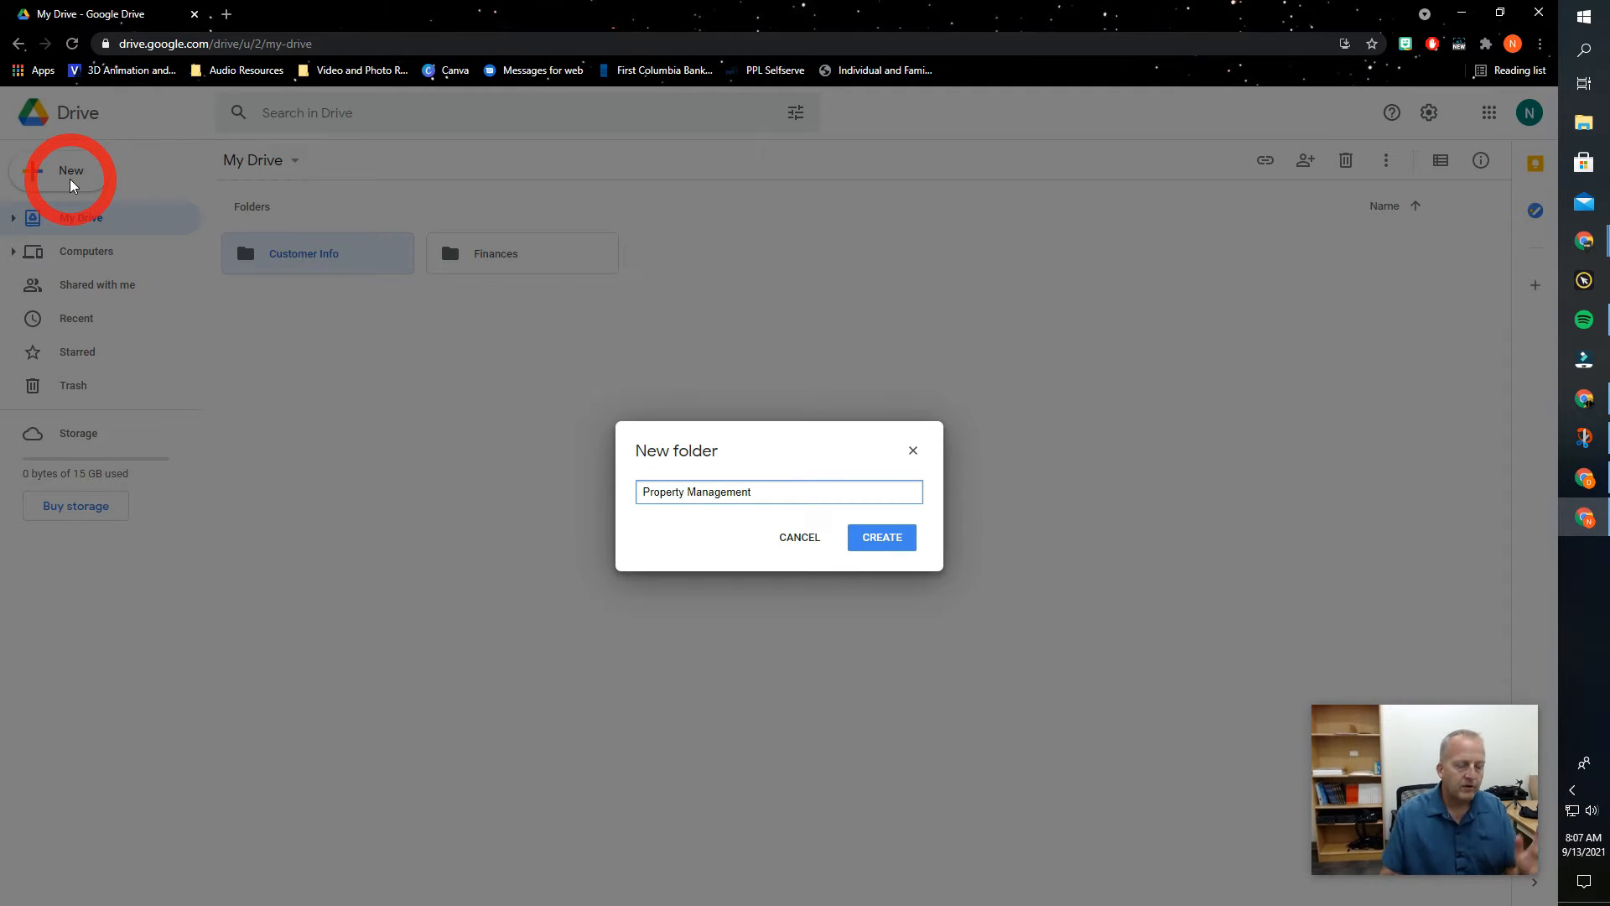
pyautogui.click(882, 541)
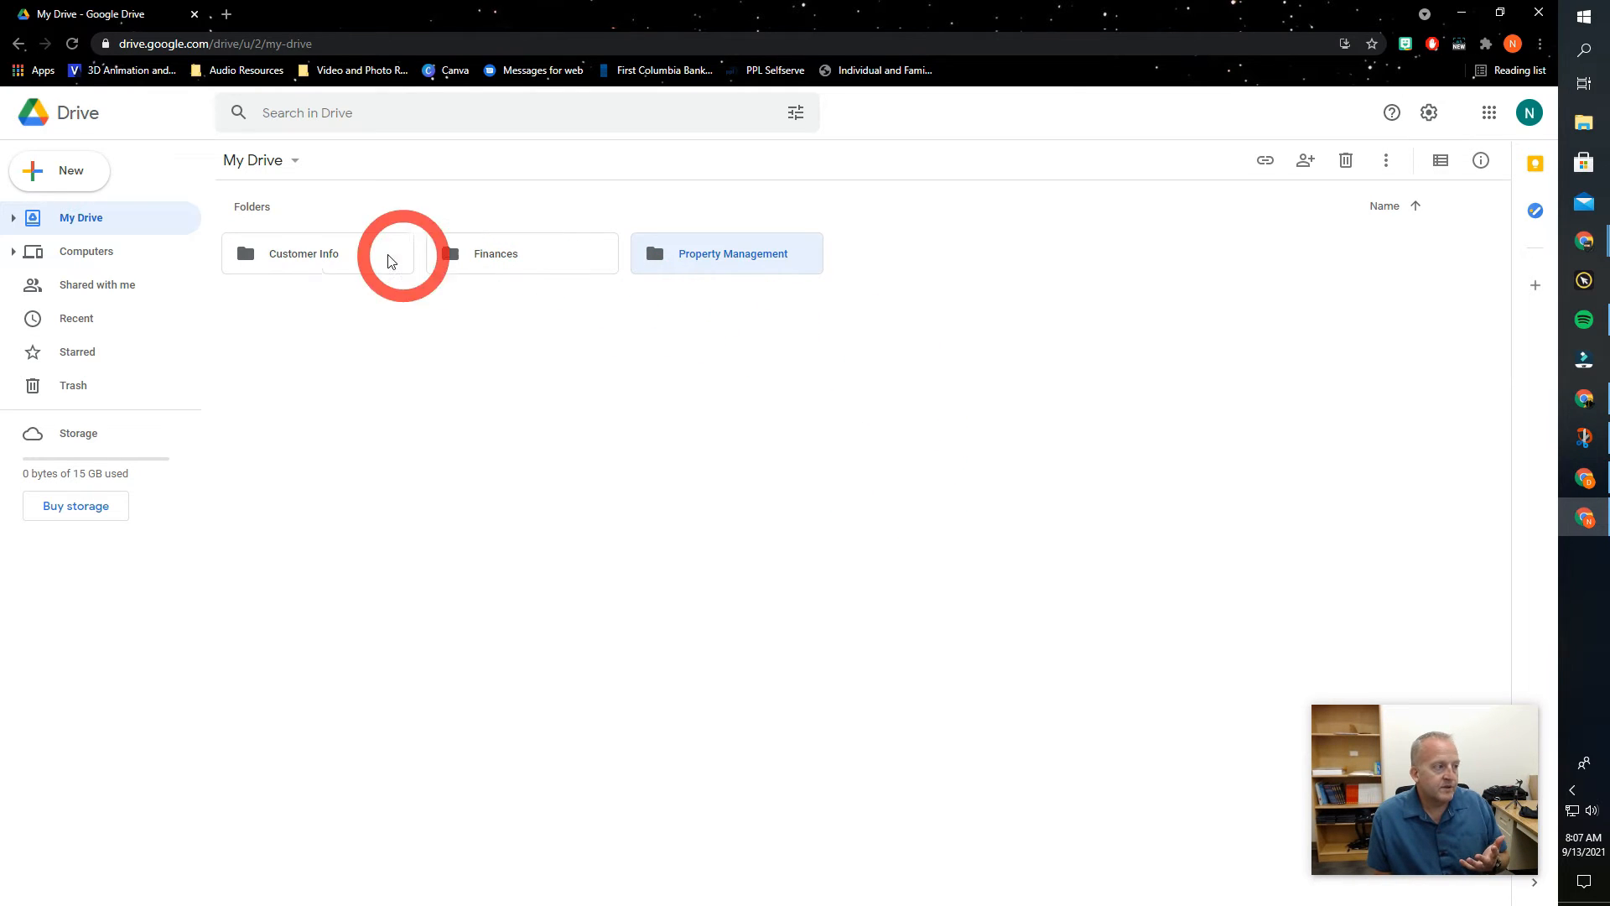
# Step: Open the Customer Info folder and expand My Drive in the folder tree
pyautogui.click(300, 260)
pyautogui.doubleClick(300, 260)
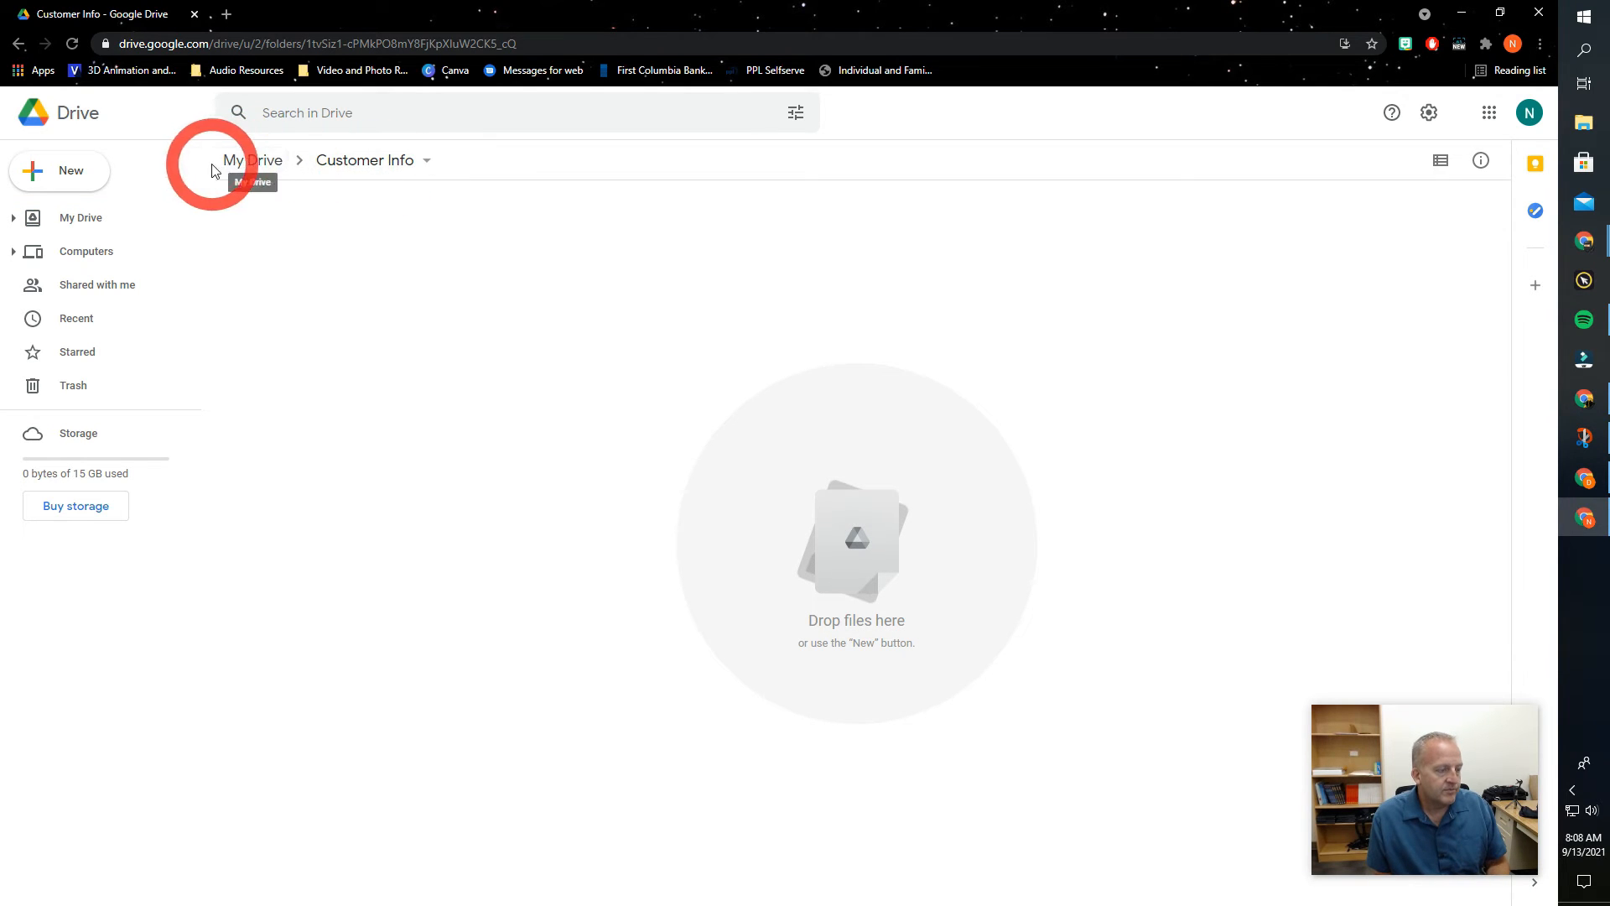
pyautogui.click(13, 219)
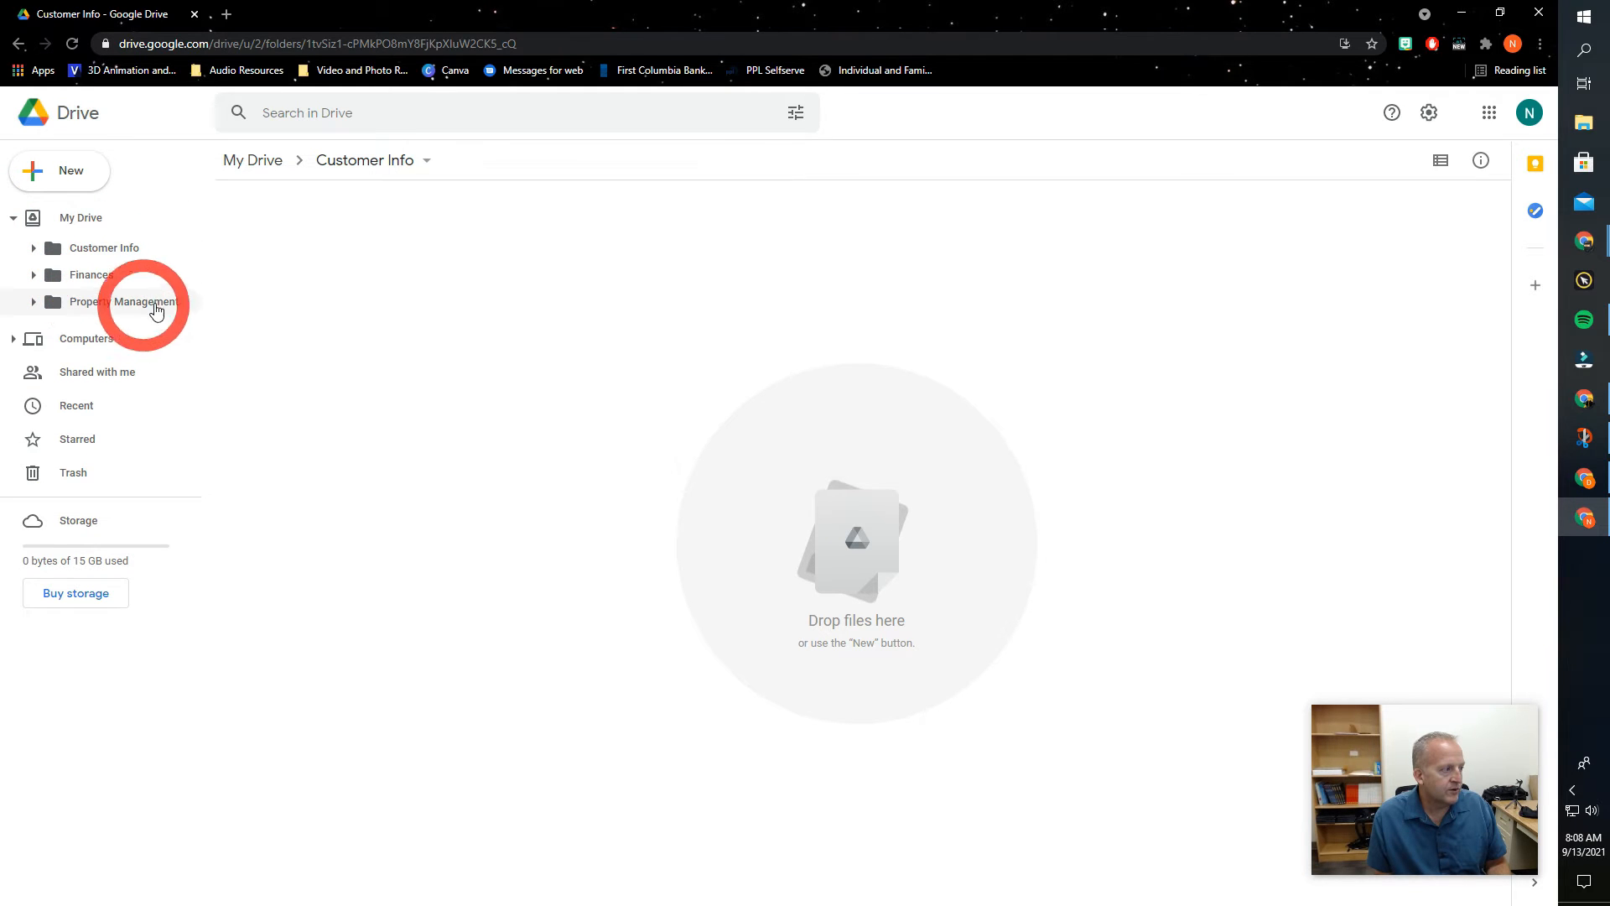
# Step: Create a subfolder inside Customer Info, named with the first customer's full name
pyautogui.click(65, 174)
pyautogui.click(71, 178)
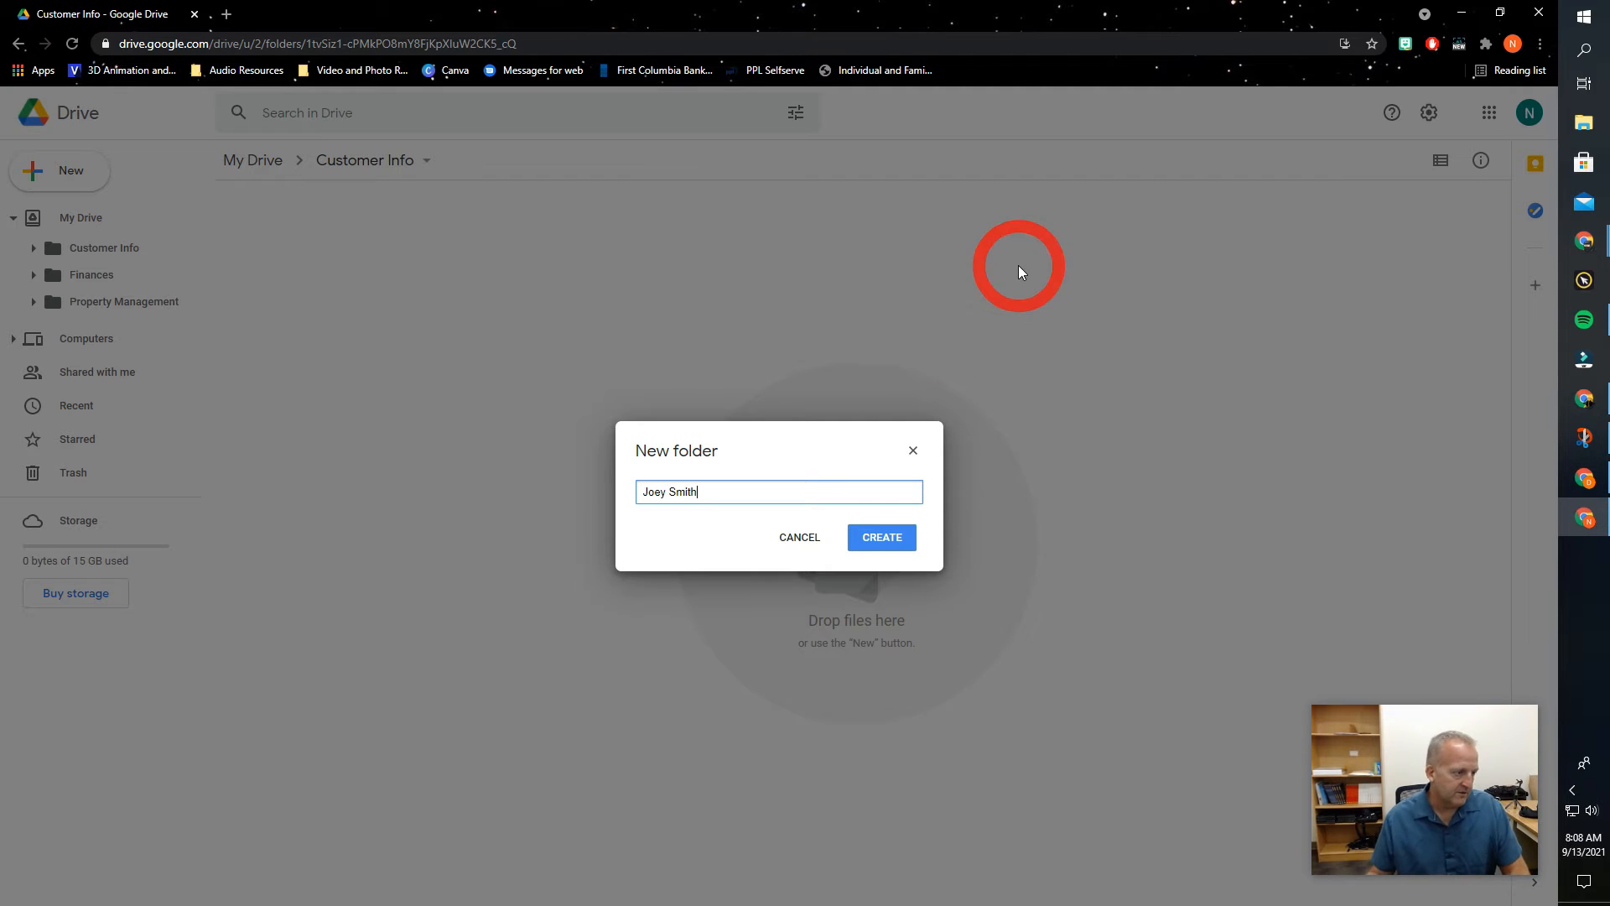
pyautogui.click(886, 541)
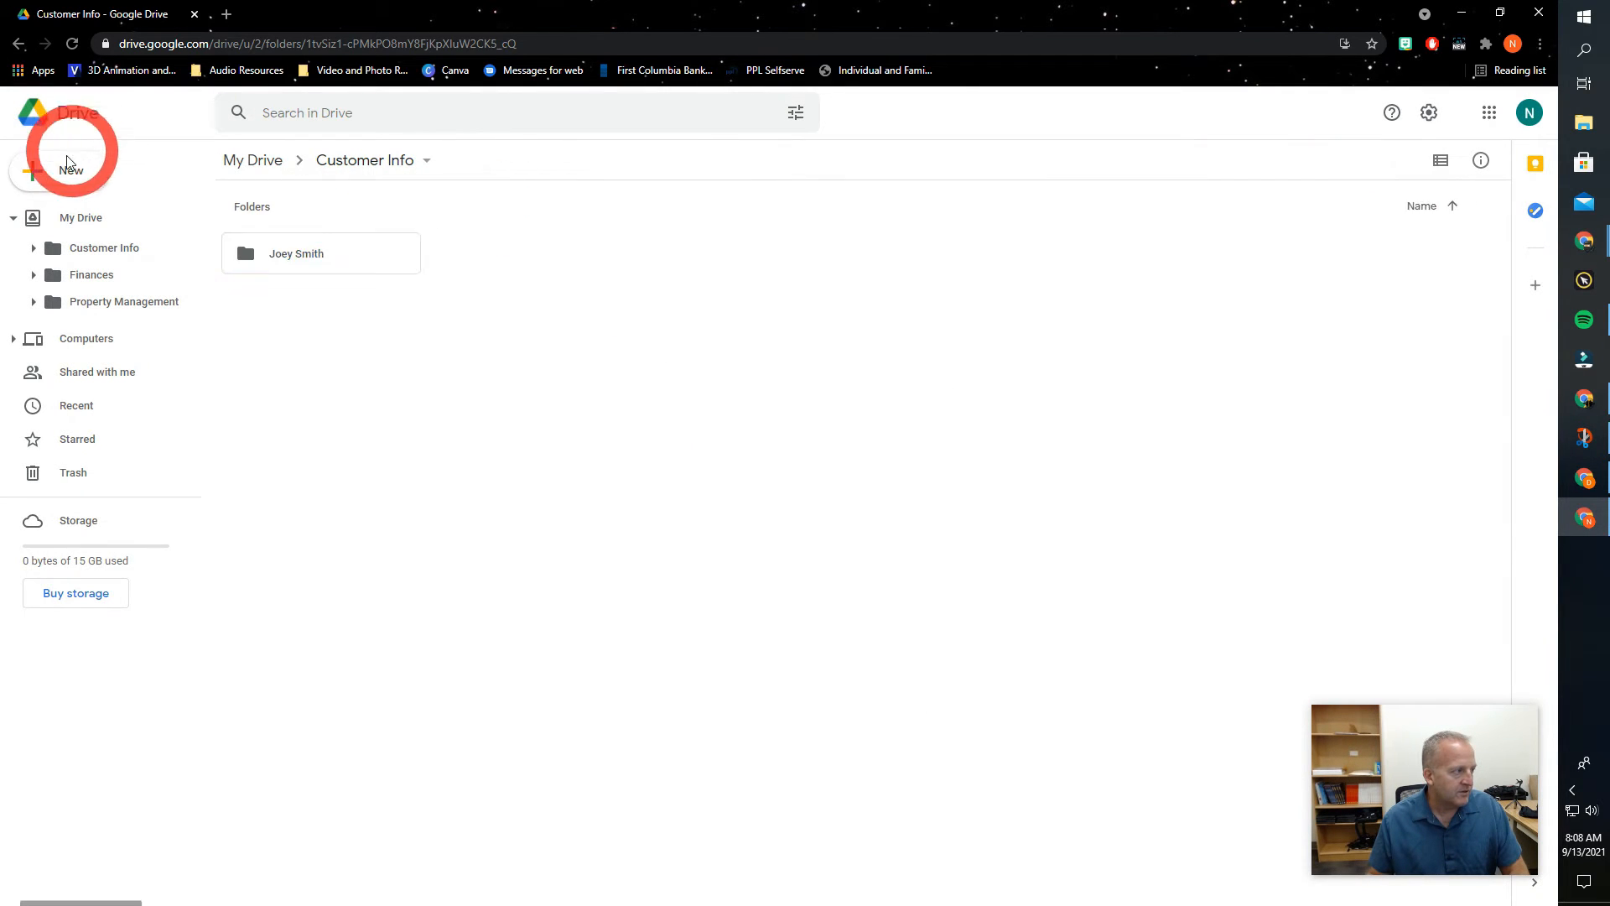
# Step: Create another subfolder inside Customer Info, named with the second customer's full name
pyautogui.click(60, 171)
pyautogui.click(78, 177)
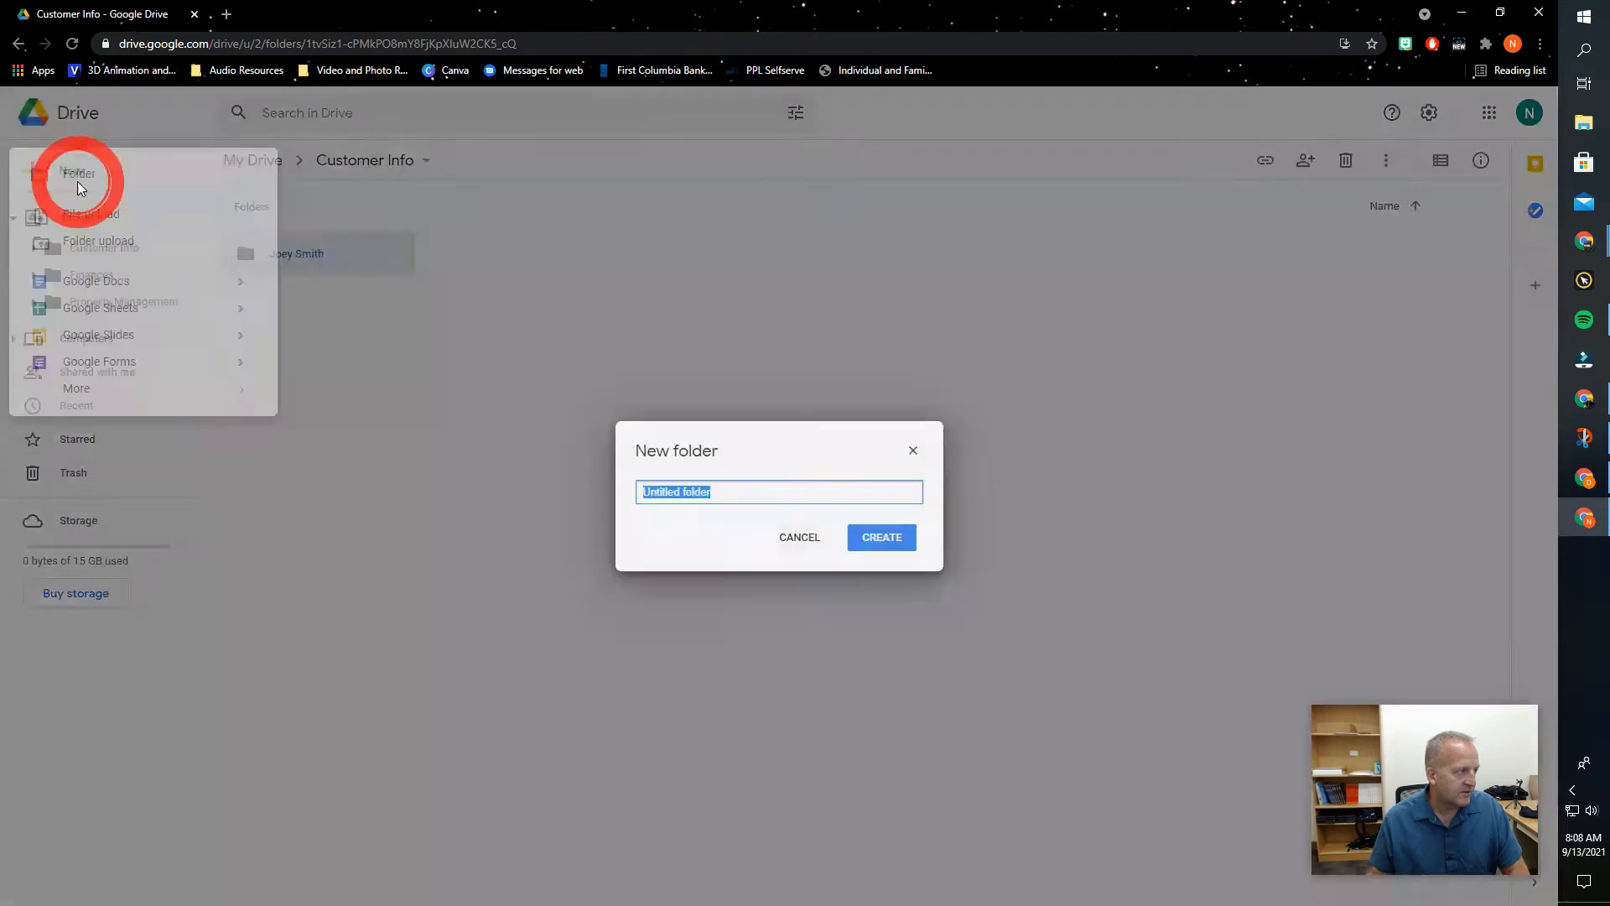
pyautogui.write('F')
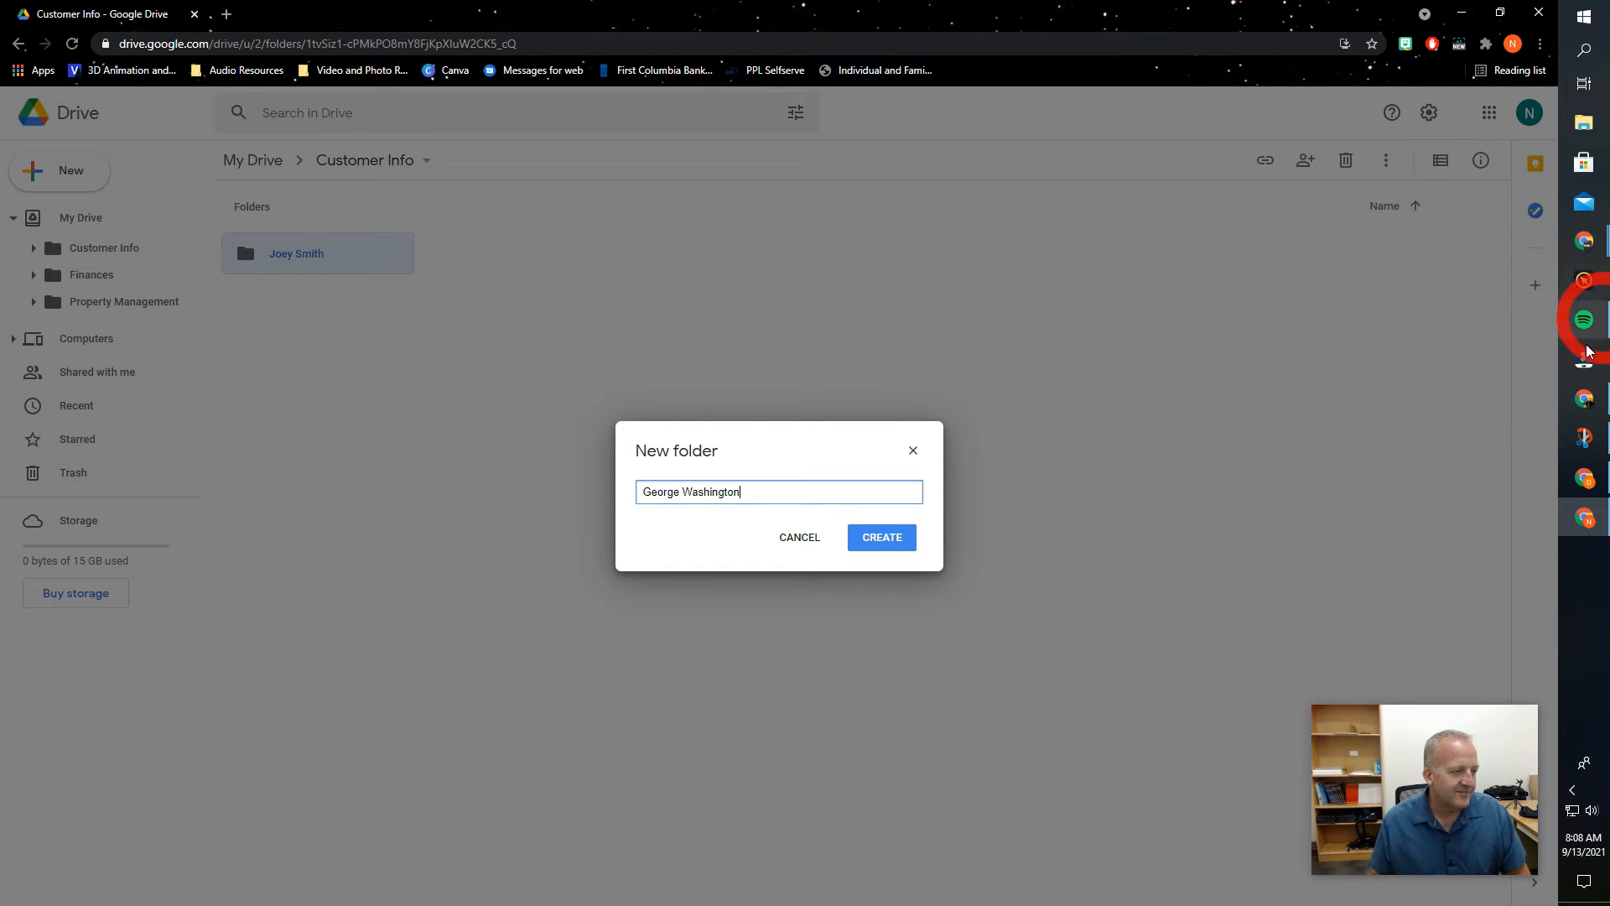
pyautogui.click(884, 547)
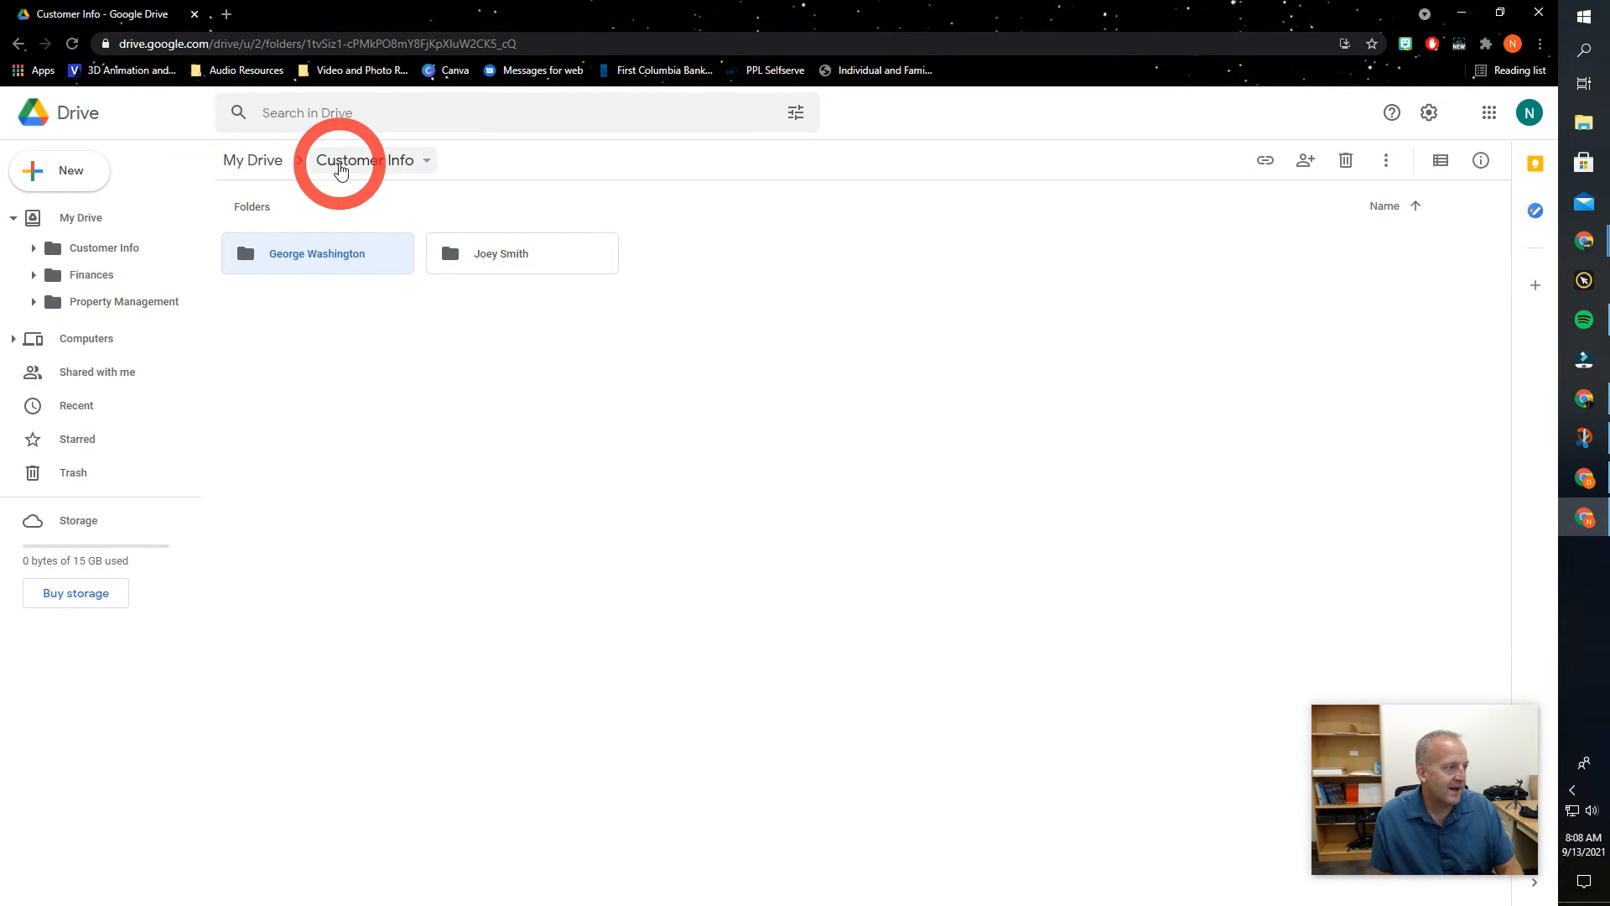
# Step: Return to My Drive, browse through Customer Info into the second customer's subfolder, and collapse Customer Info in the folder tree
pyautogui.click(347, 166)
pyautogui.click(243, 161)
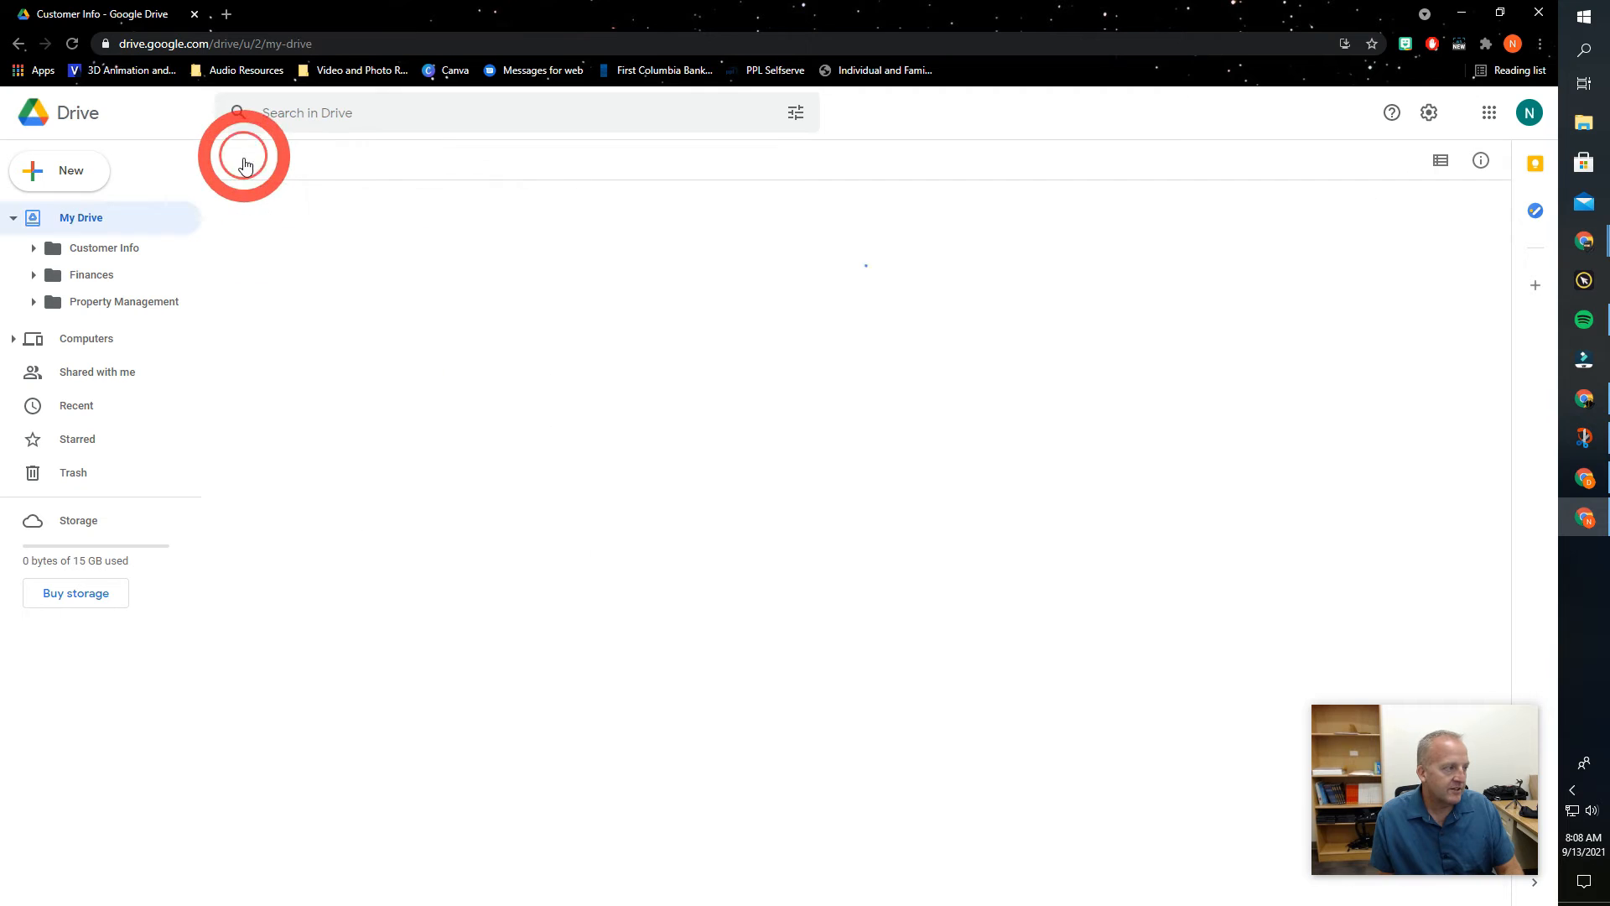
pyautogui.doubleClick(302, 257)
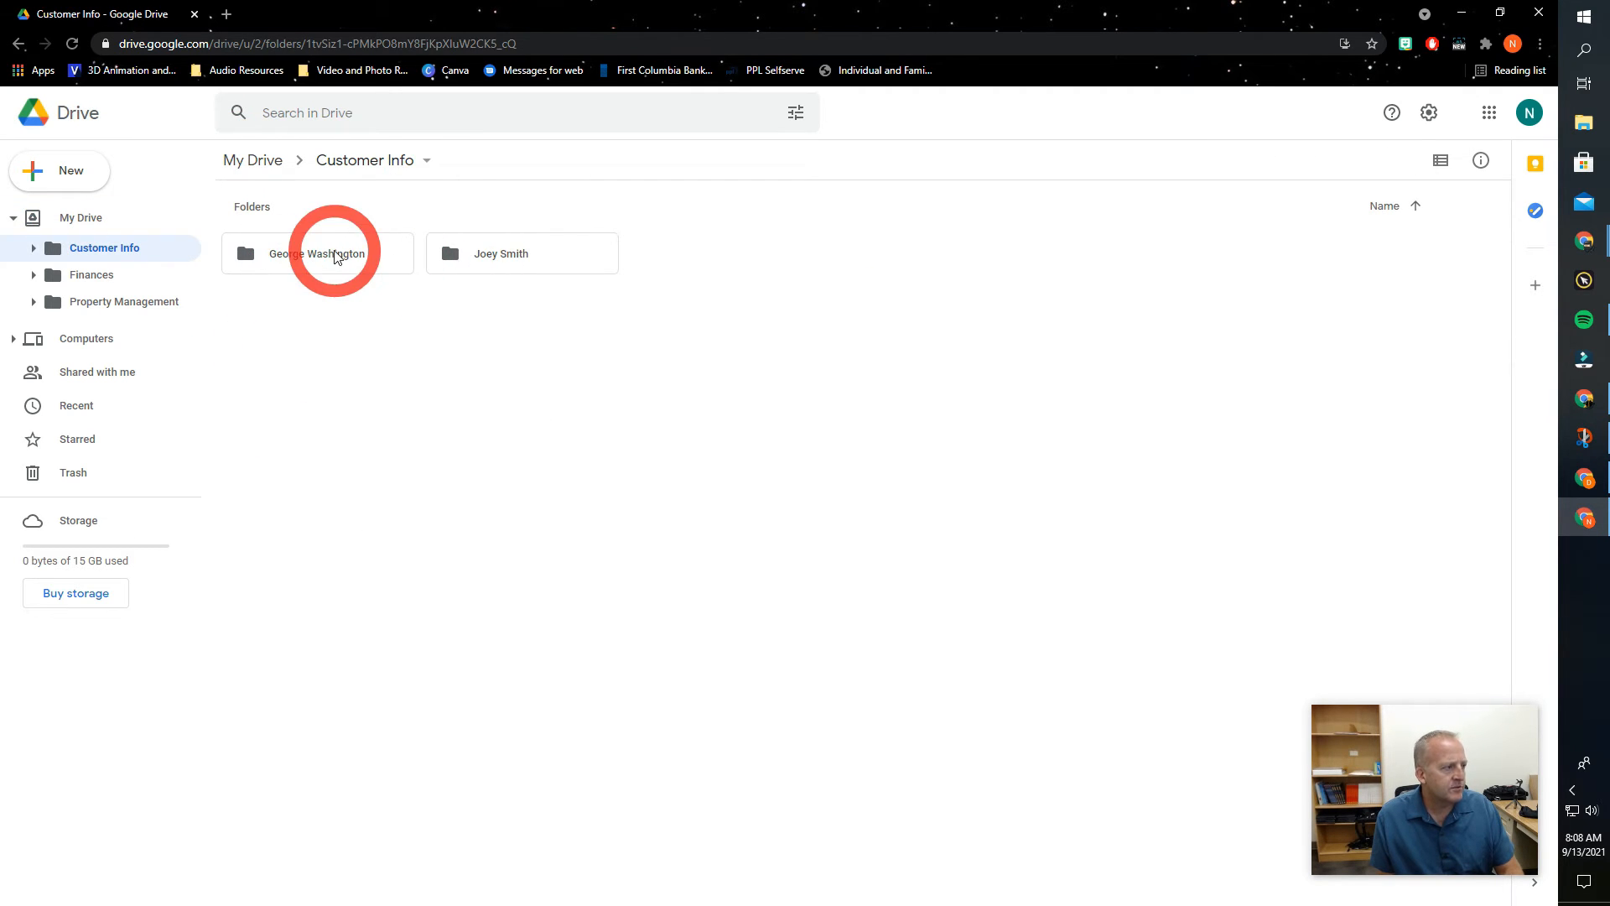
pyautogui.doubleClick(327, 254)
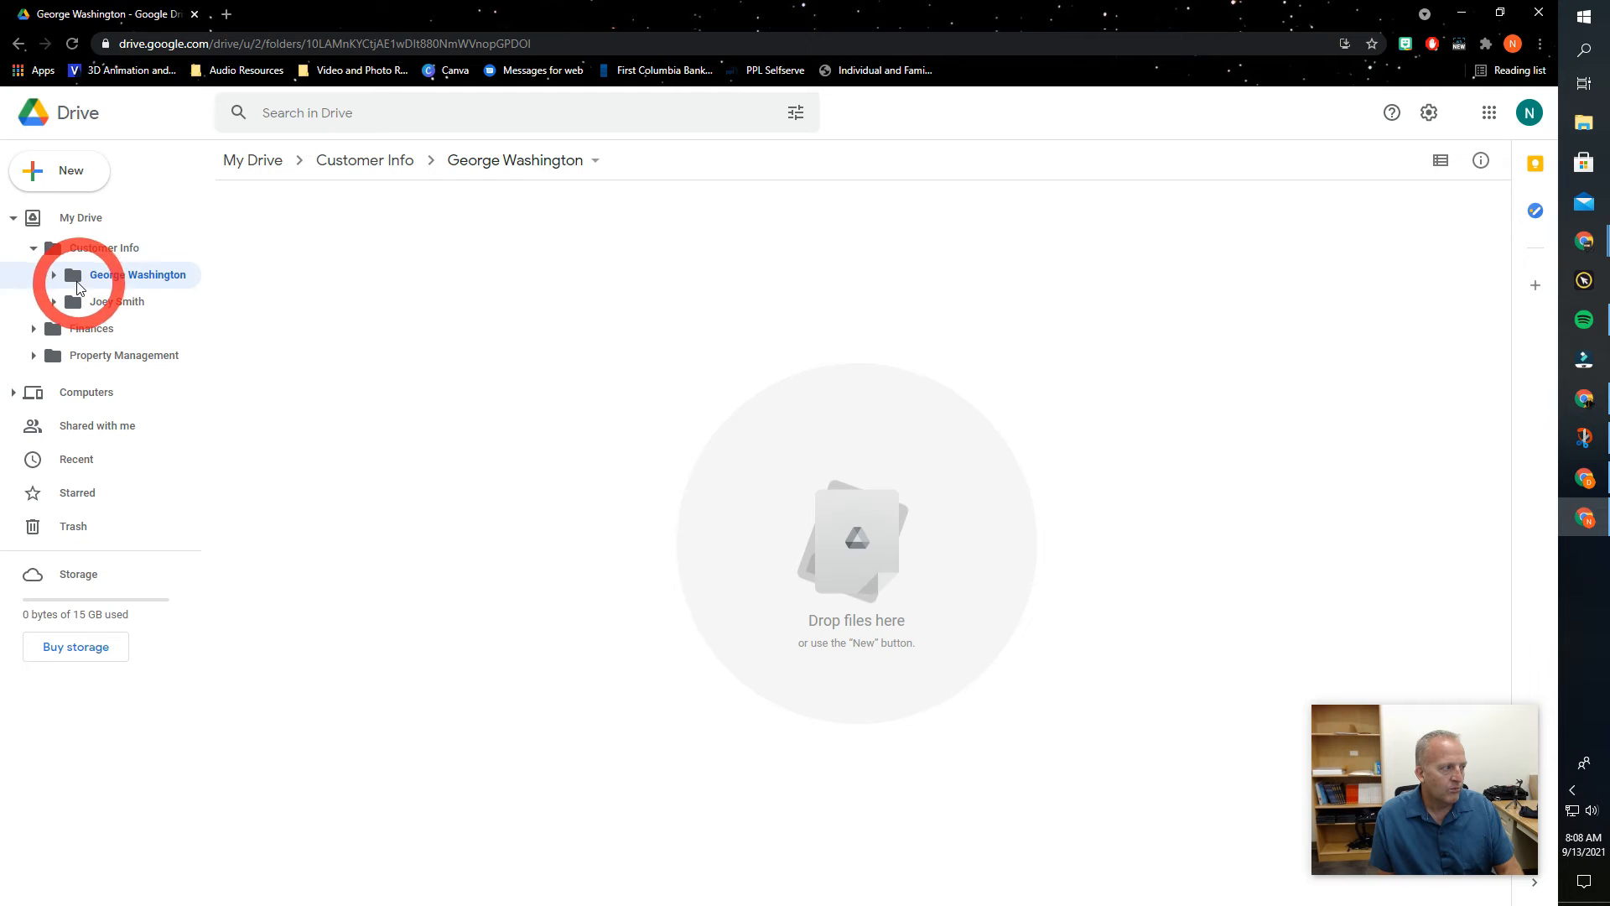
pyautogui.click(34, 249)
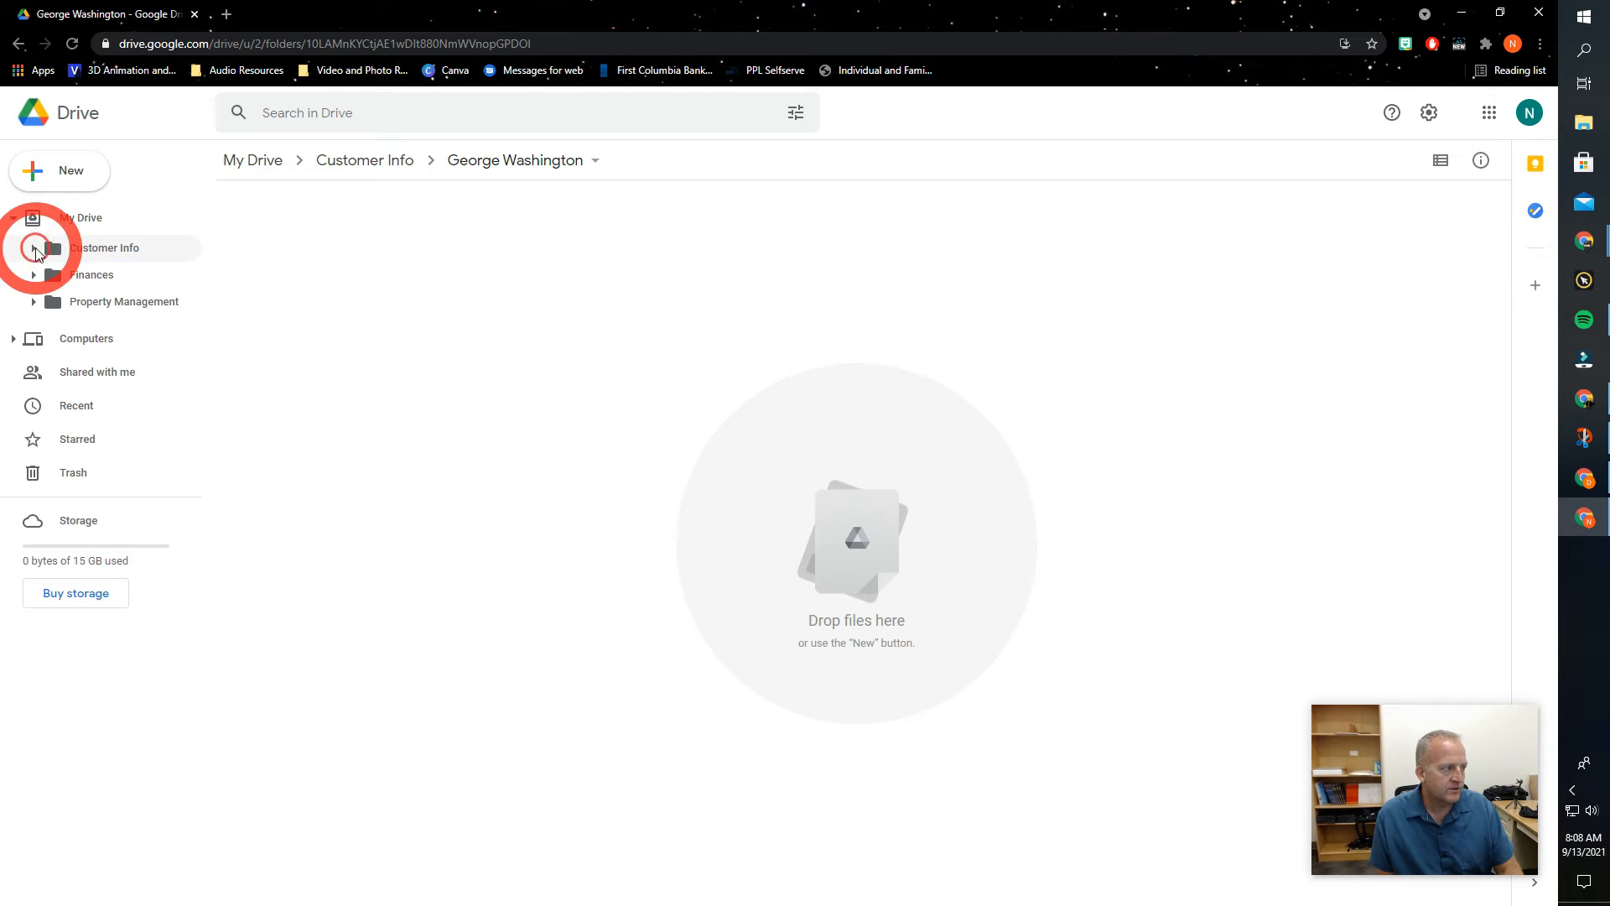
# Step: Return to My Drive and clear the other open windows from behind the Drive browser window, leaving Drive maximized
pyautogui.click(82, 218)
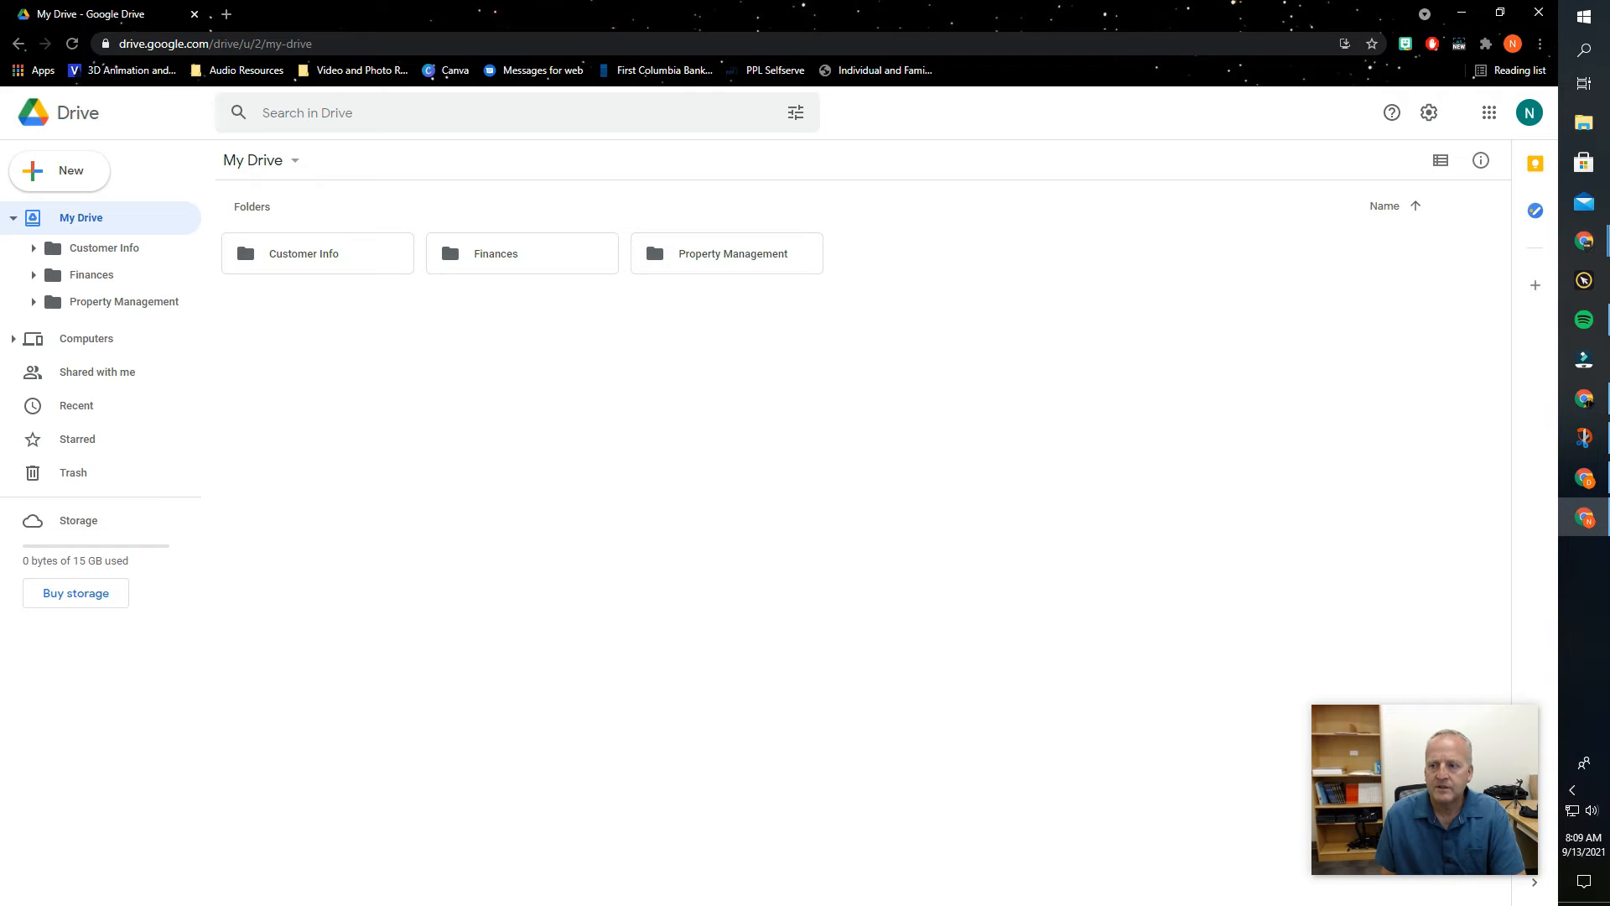
pyautogui.moveTo(1334, 15); pyautogui.dragTo(870, 17)
pyautogui.click(1463, 18)
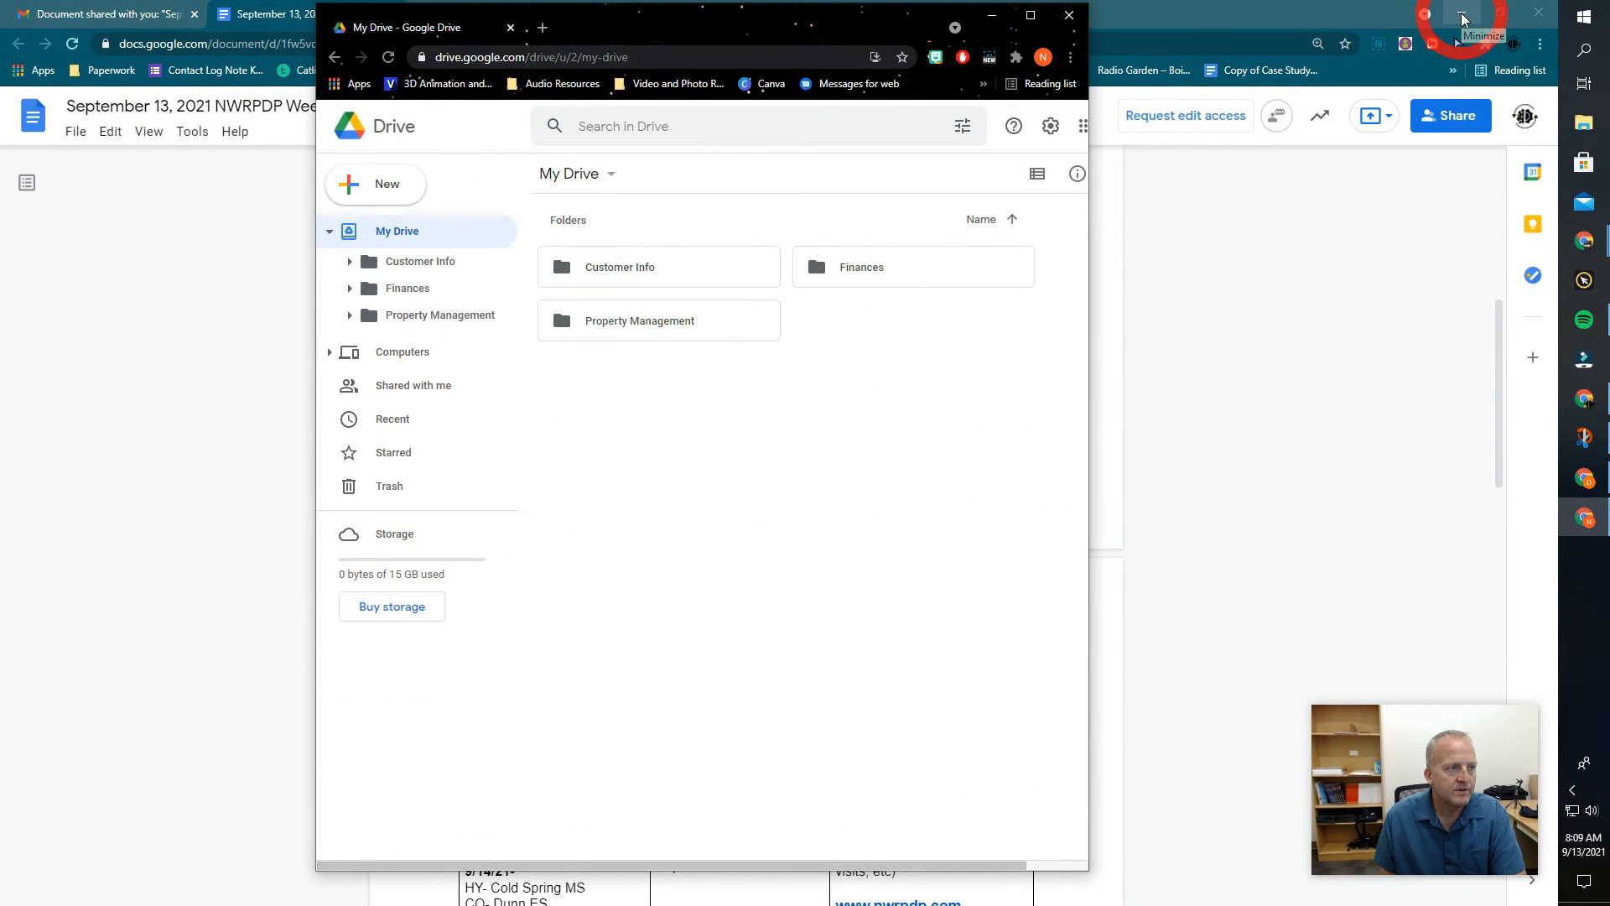
pyautogui.click(1463, 17)
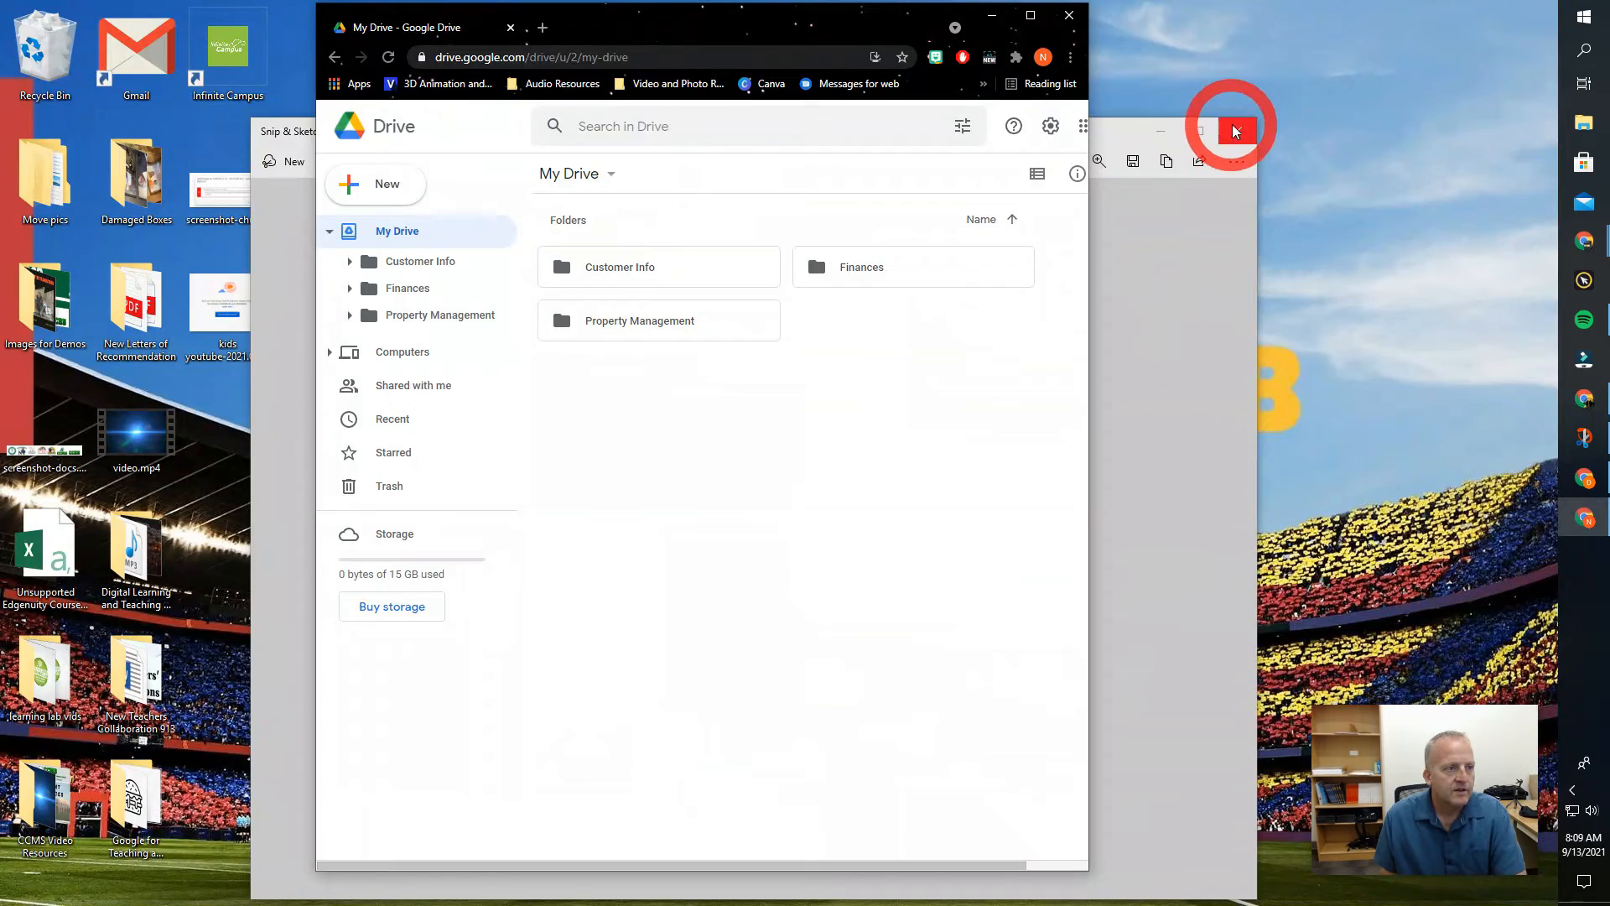
pyautogui.click(1233, 128)
pyautogui.moveTo(788, 7); pyautogui.dragTo(1032, 36)
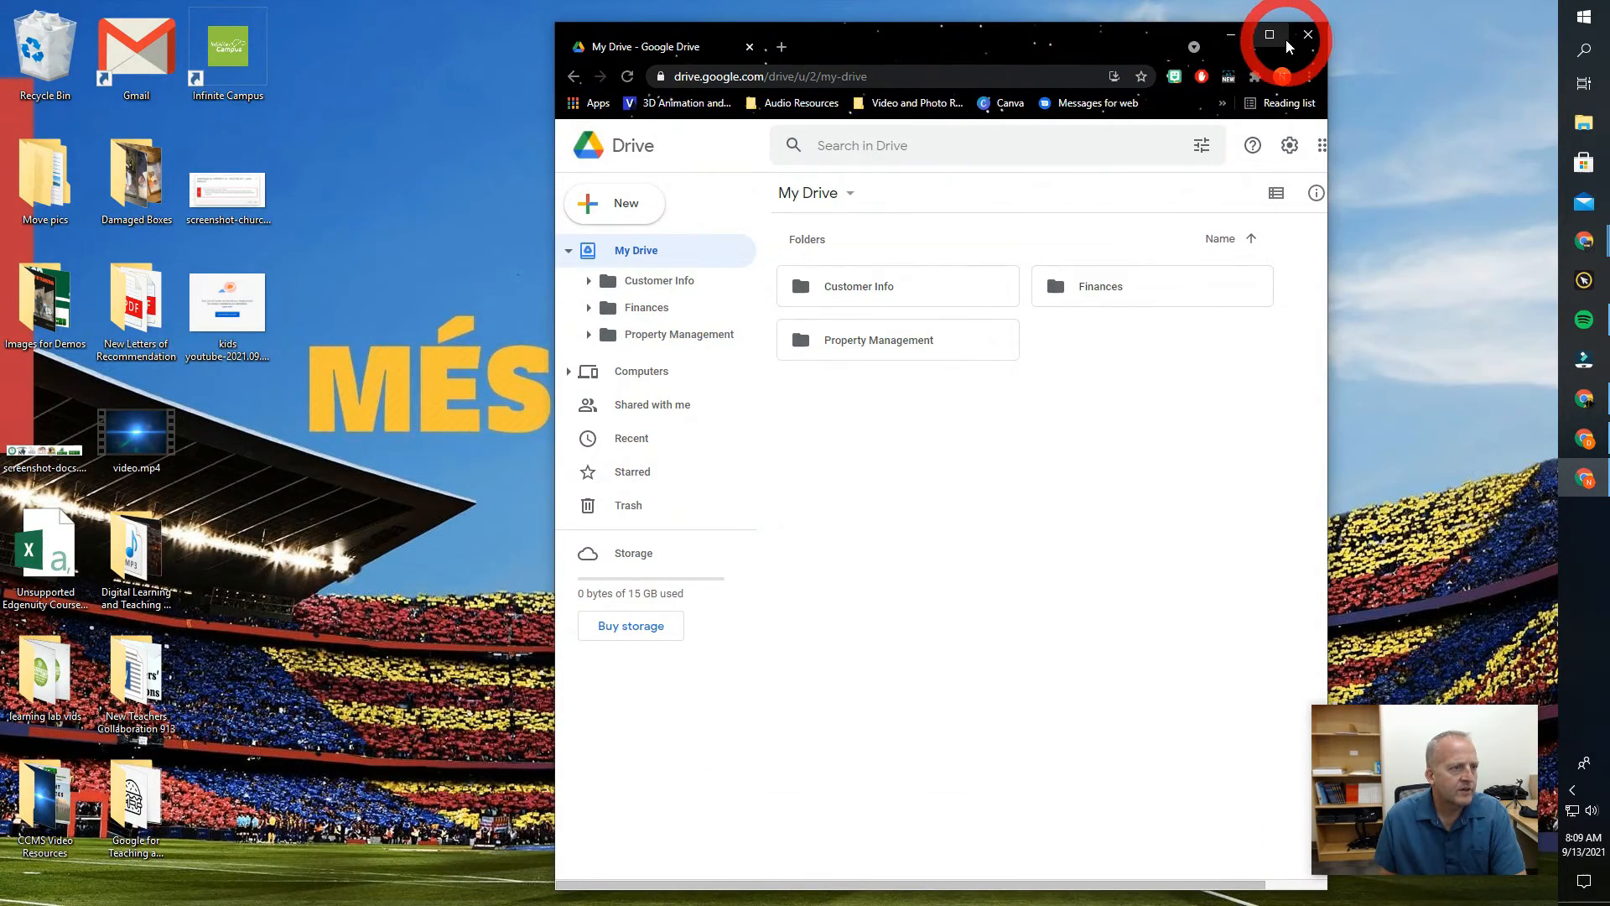
pyautogui.click(1269, 34)
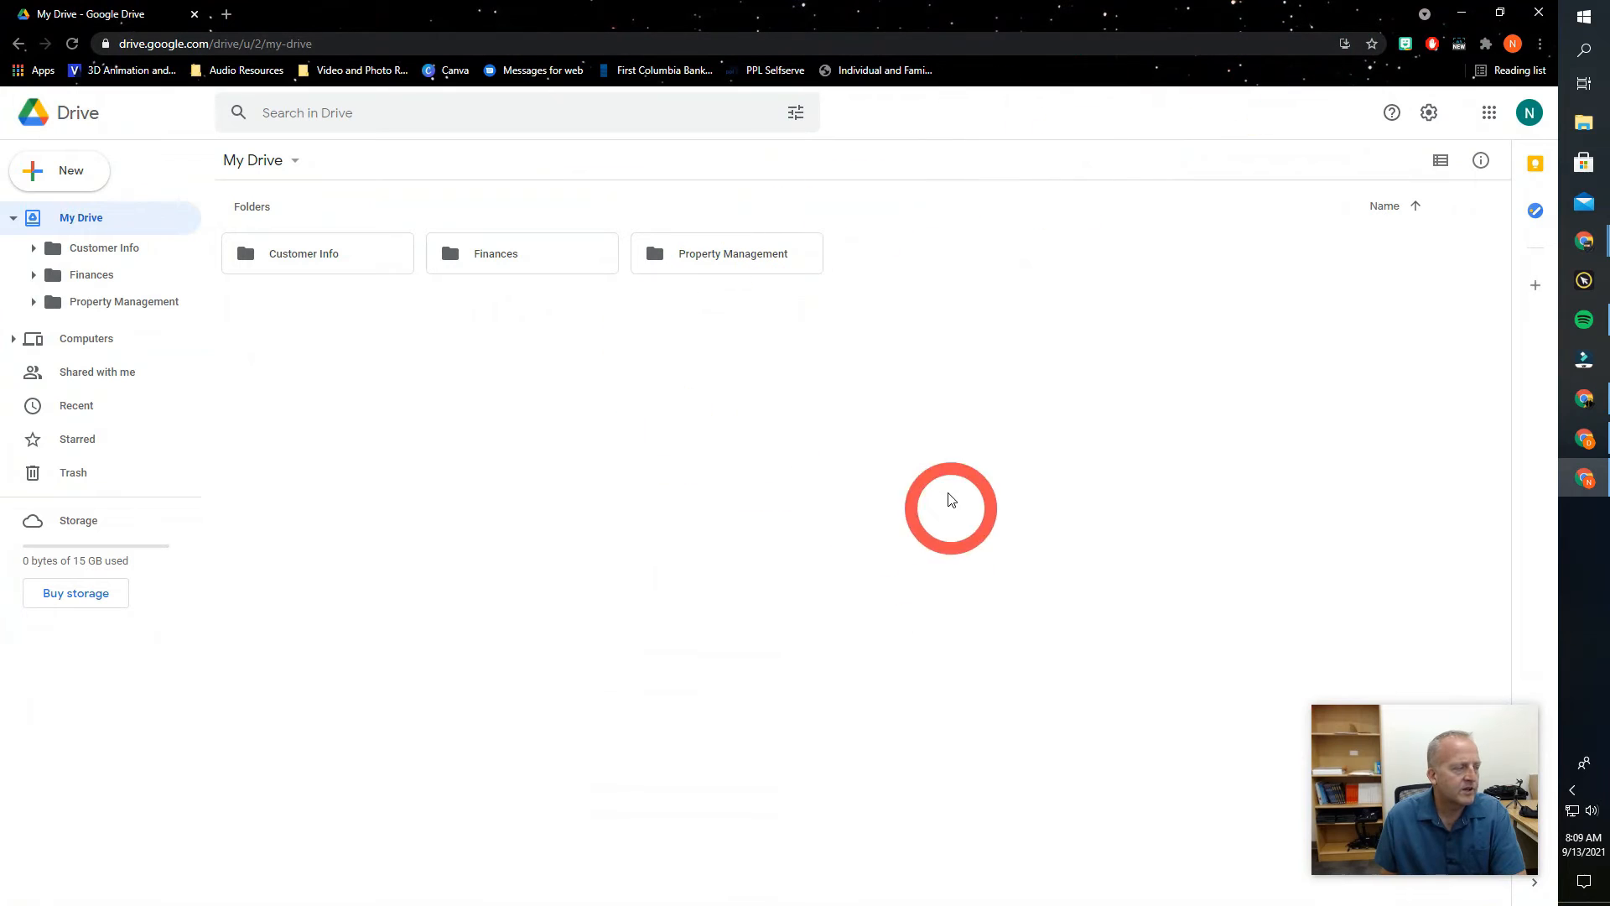
# Step: Open File Explorer and browse the files in the Downloads folder on Home Drive (H:)
pyautogui.click(1585, 123)
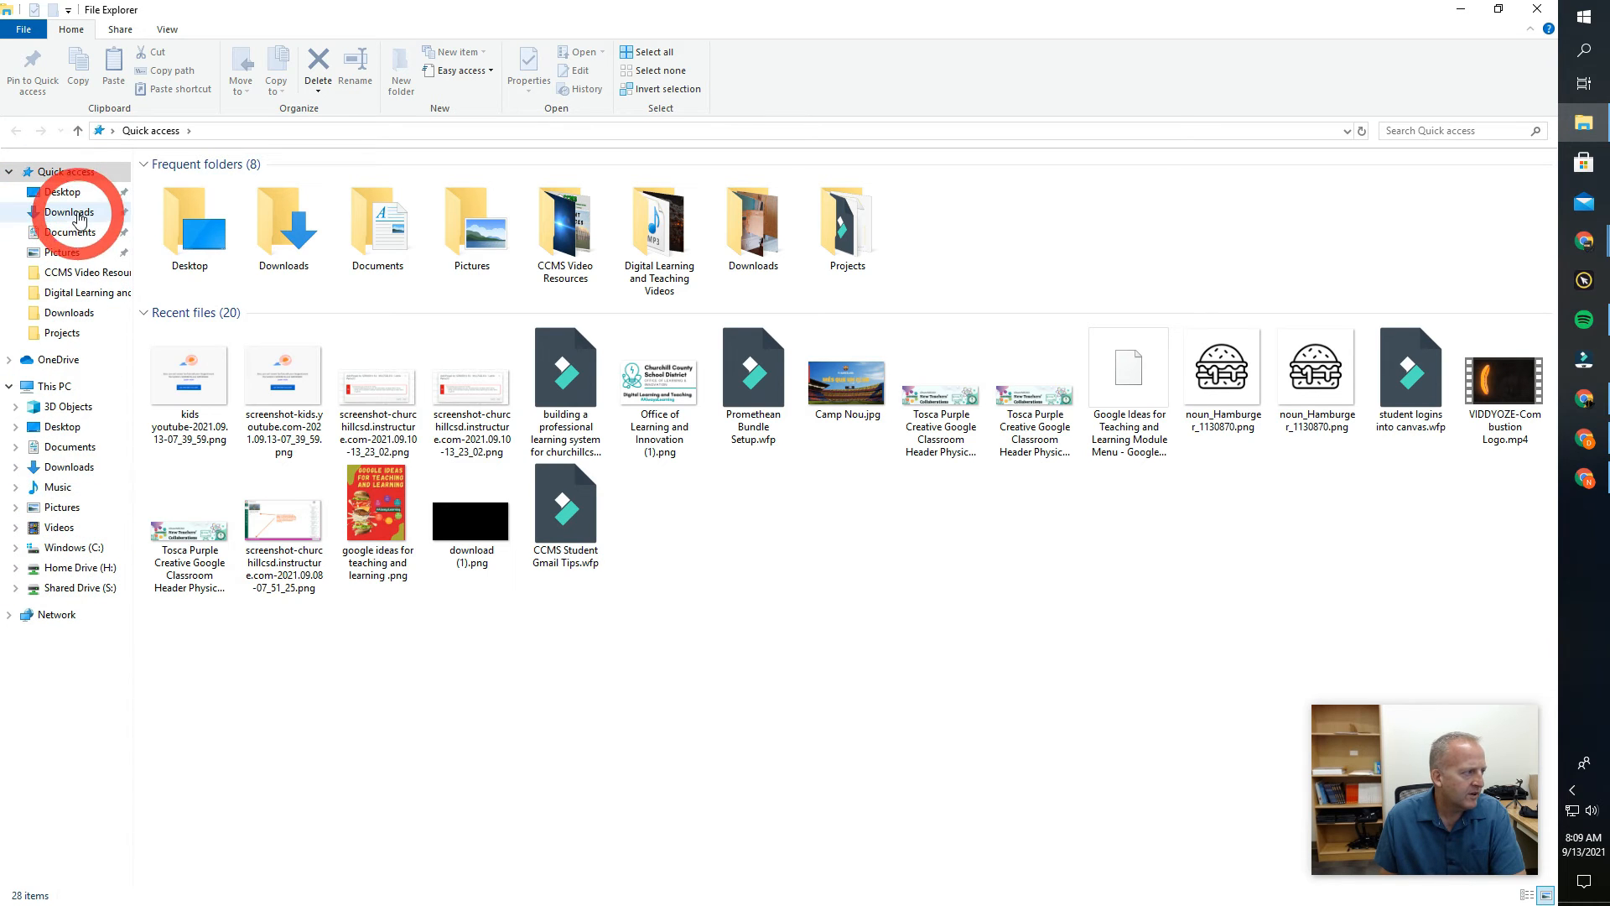
pyautogui.click(60, 575)
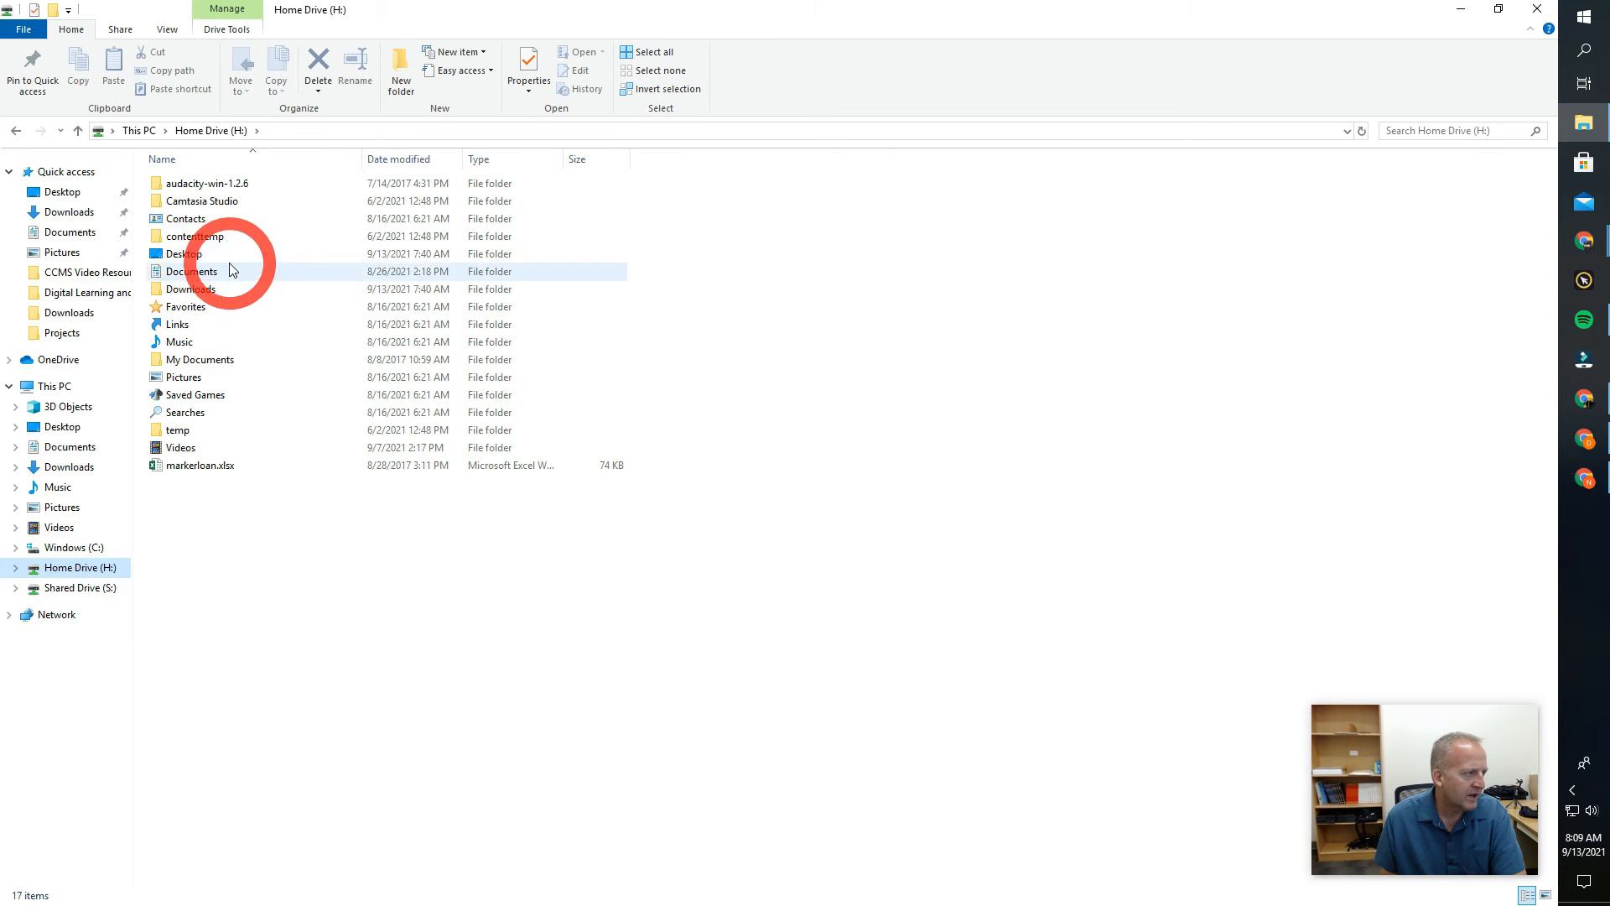
pyautogui.doubleClick(189, 291)
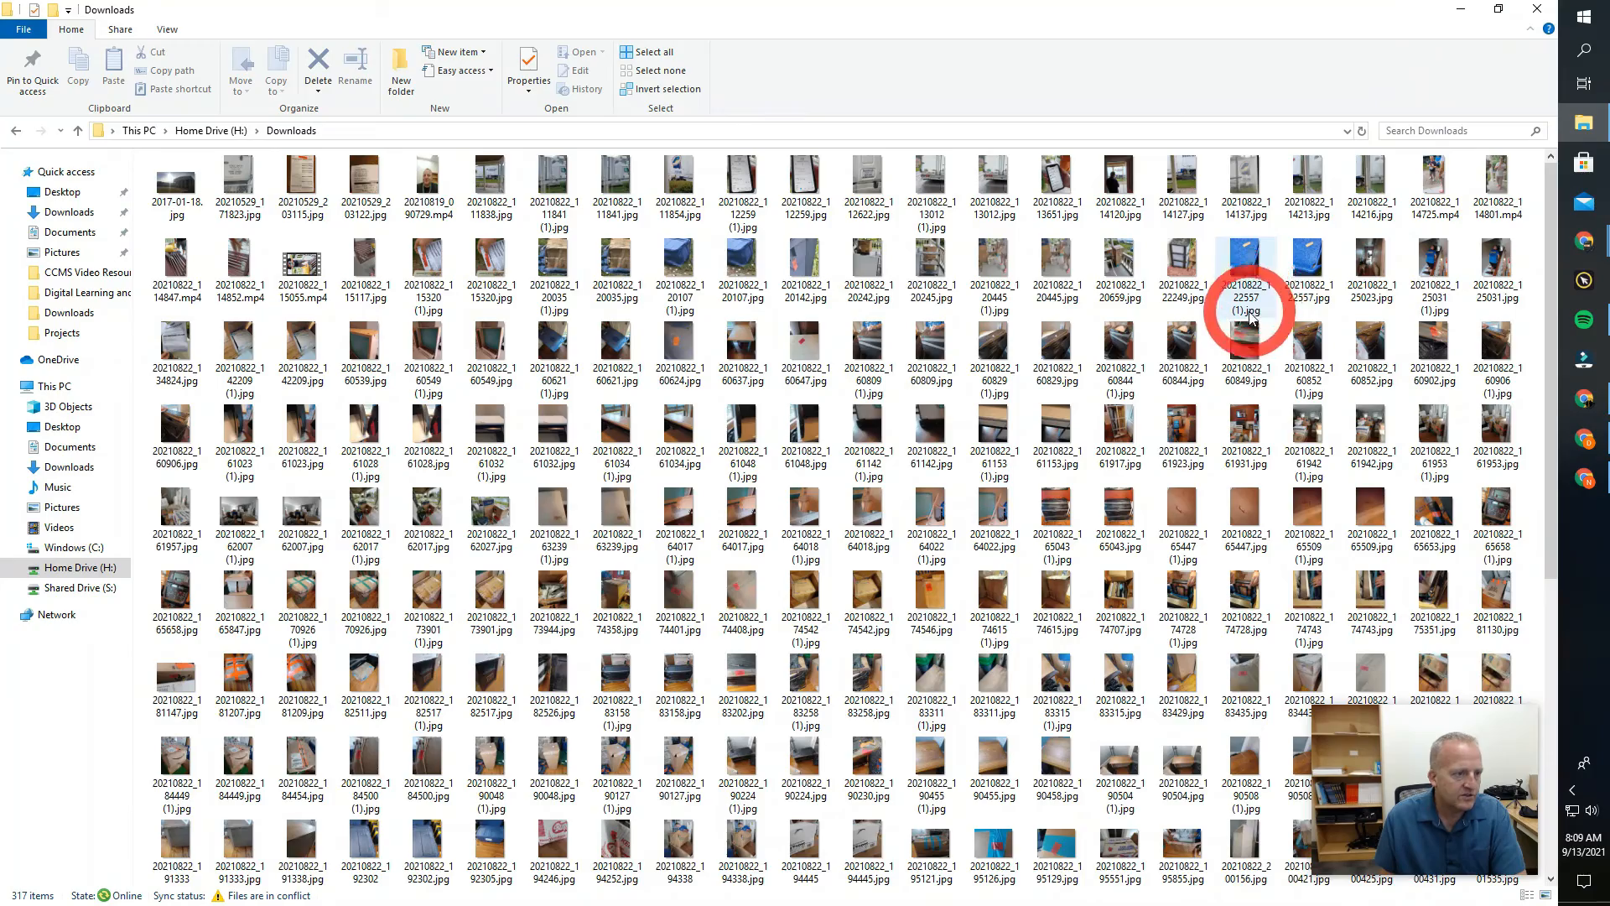
pyautogui.scroll(-7, 1111, 461)
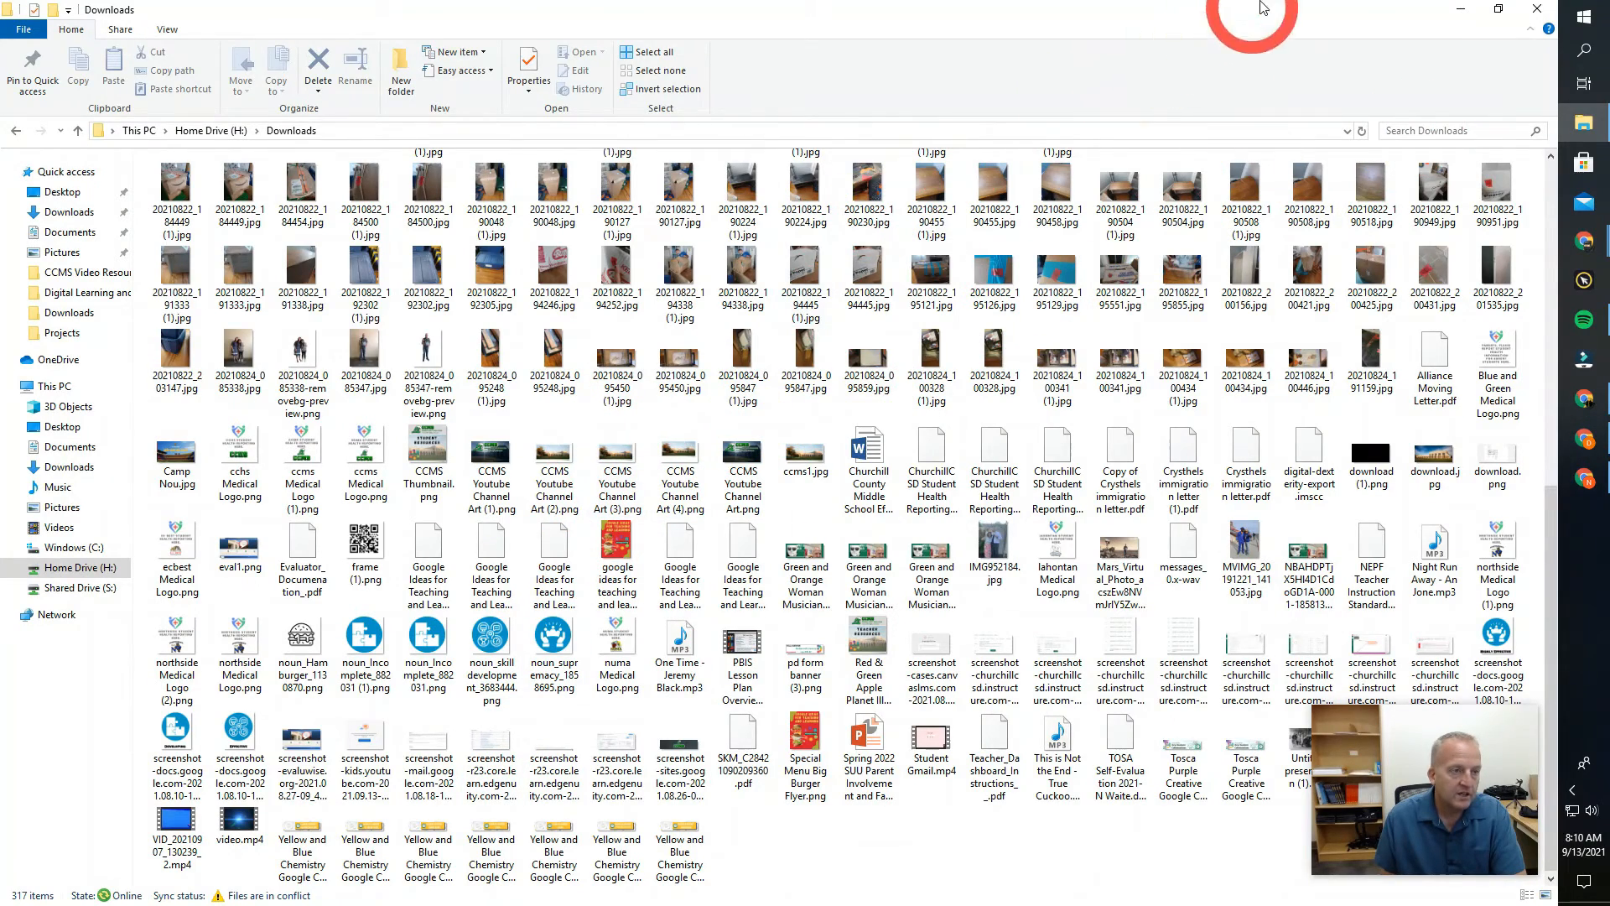
# Step: Arrange the Drive window and the Downloads window side by side, and enlarge the Downloads window to fit the screen
pyautogui.click(1505, 14)
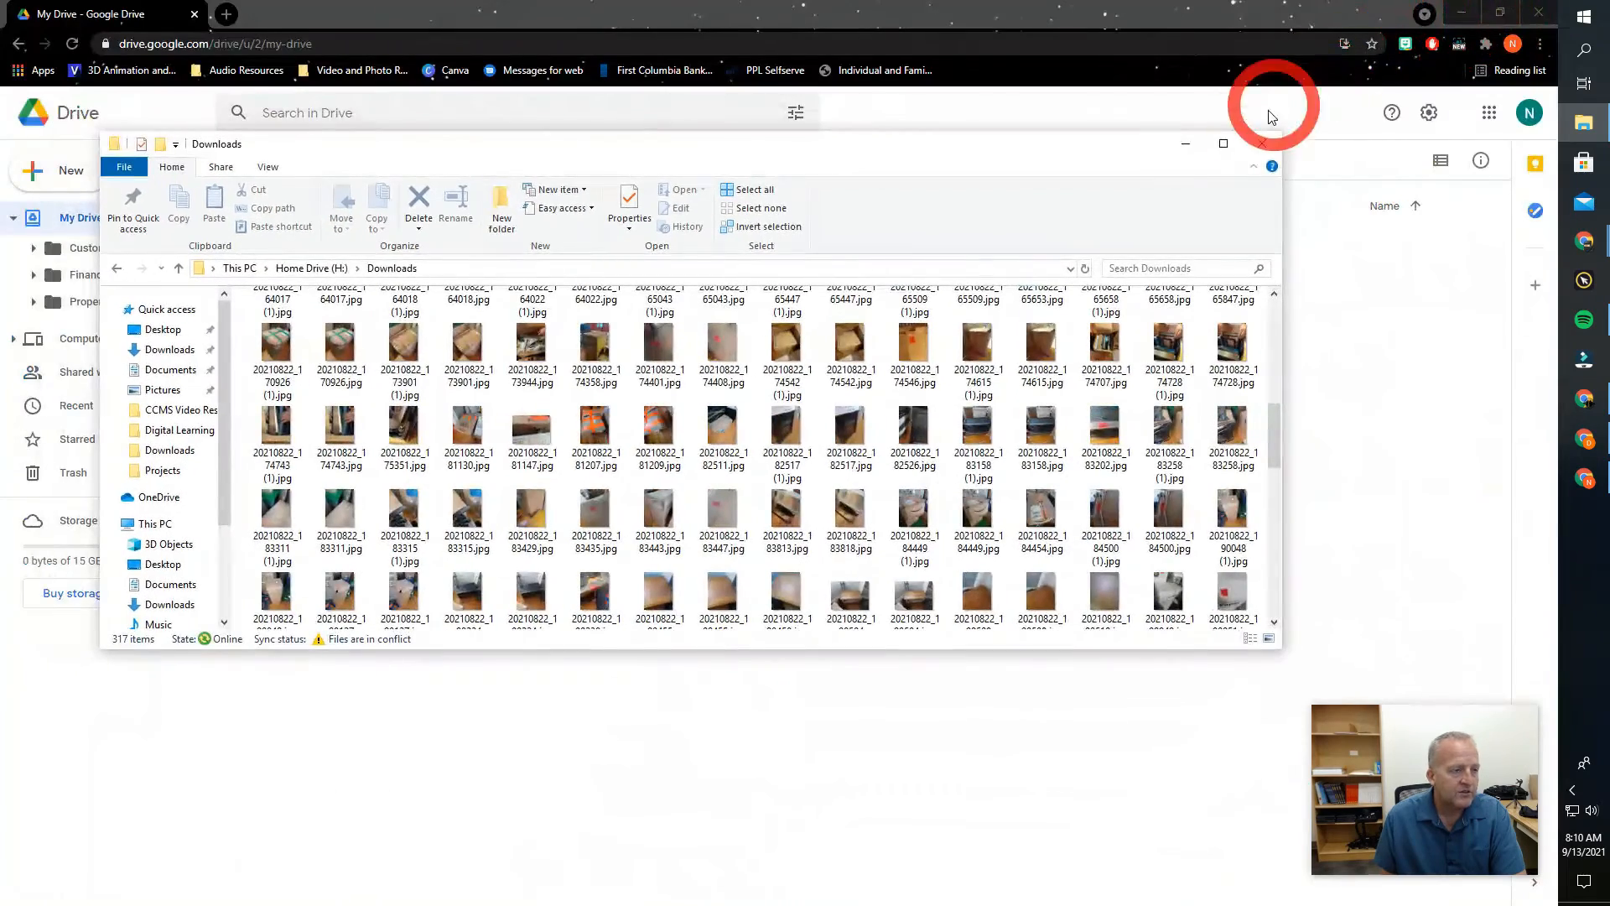
pyautogui.moveTo(1038, 147); pyautogui.dragTo(1606, 316)
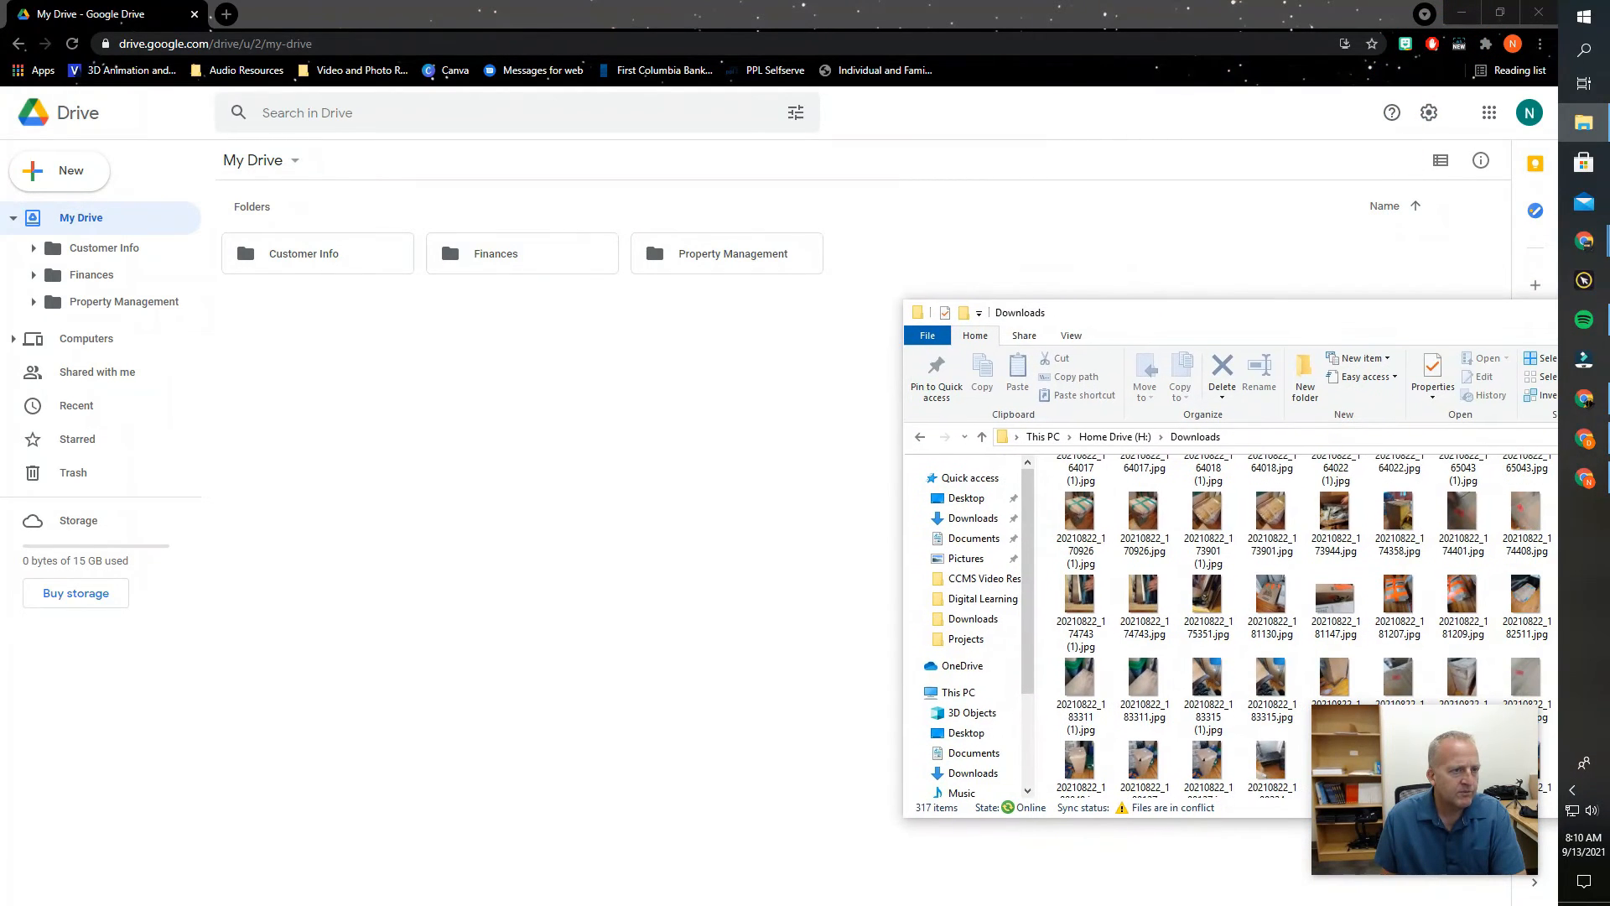
pyautogui.click(1500, 14)
pyautogui.moveTo(1043, 43); pyautogui.dragTo(482, 23)
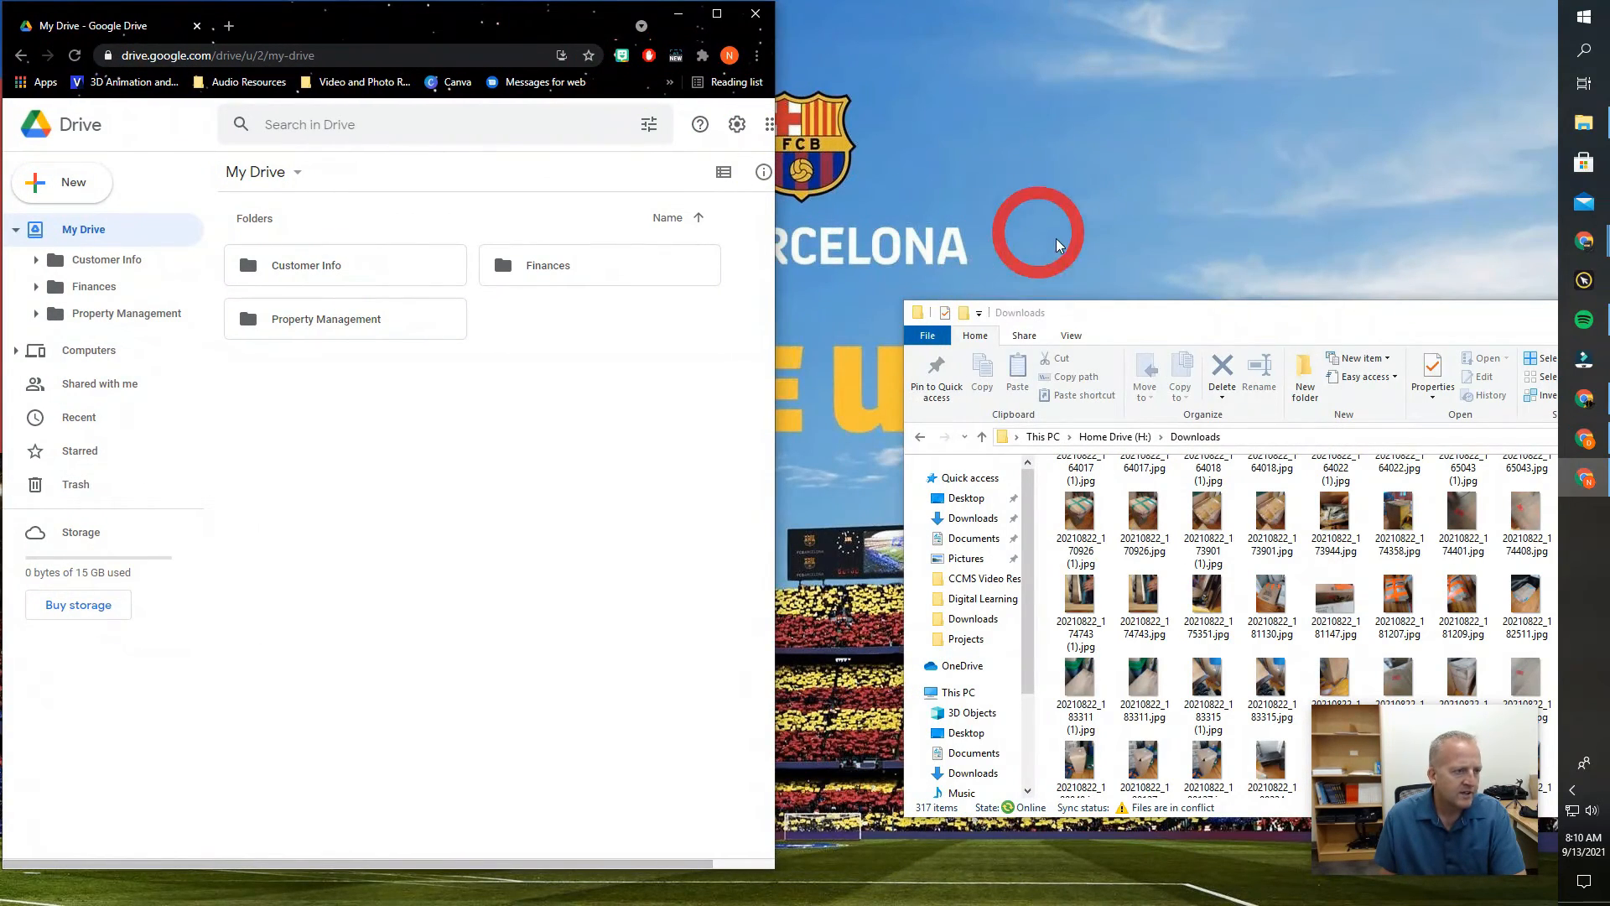
pyautogui.moveTo(1121, 316); pyautogui.dragTo(1012, 20)
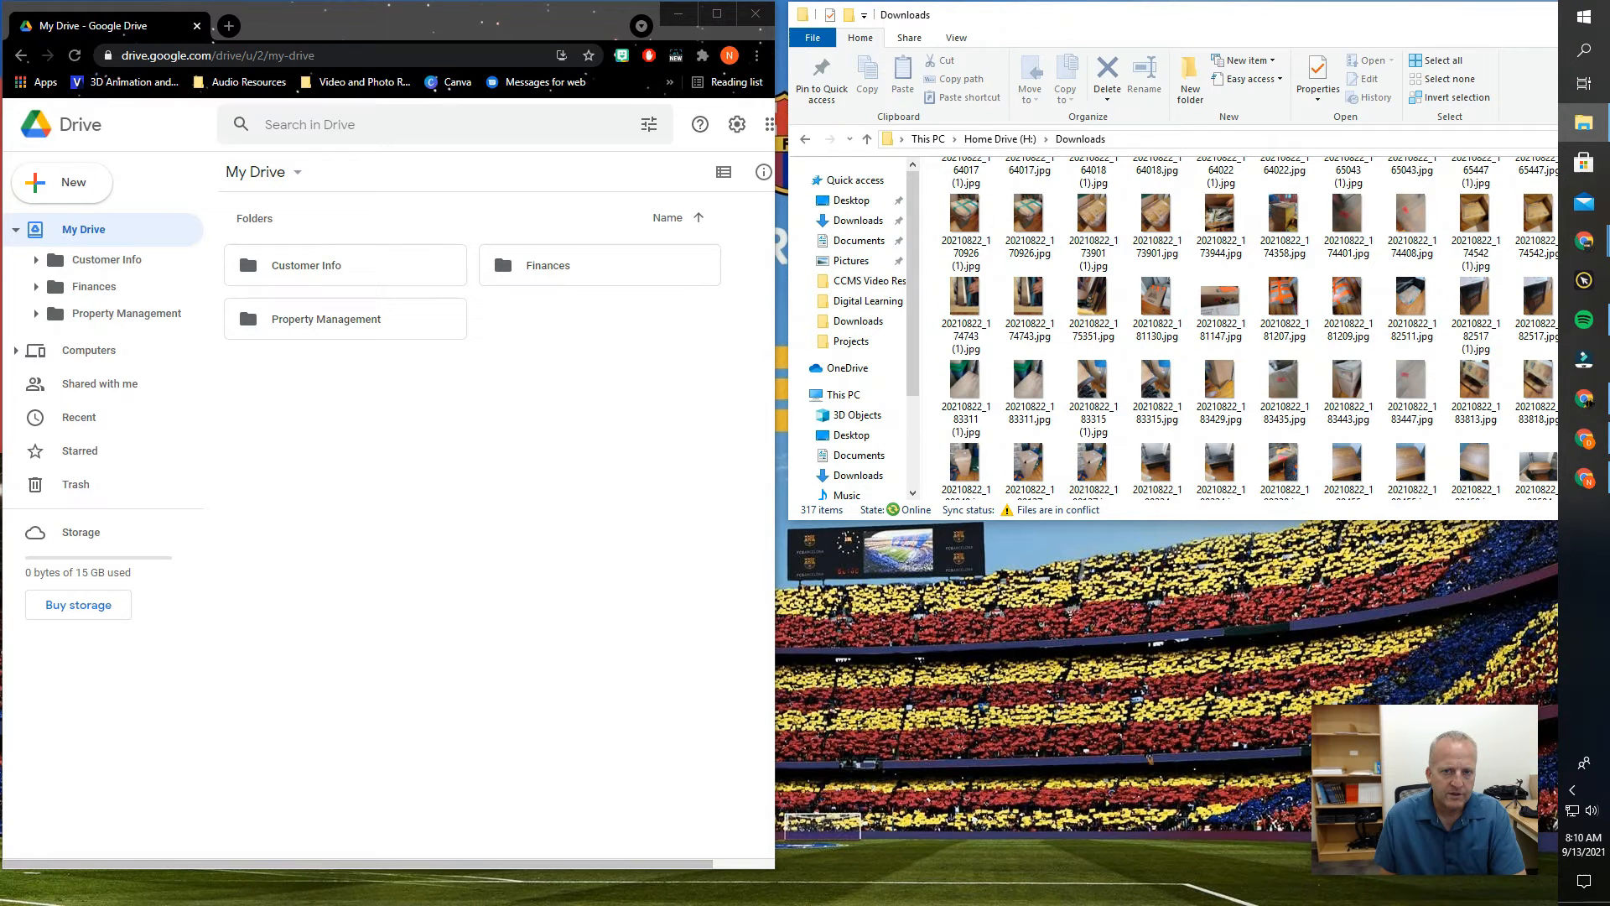
pyautogui.moveTo(1609, 83); pyautogui.dragTo(1535, 83)
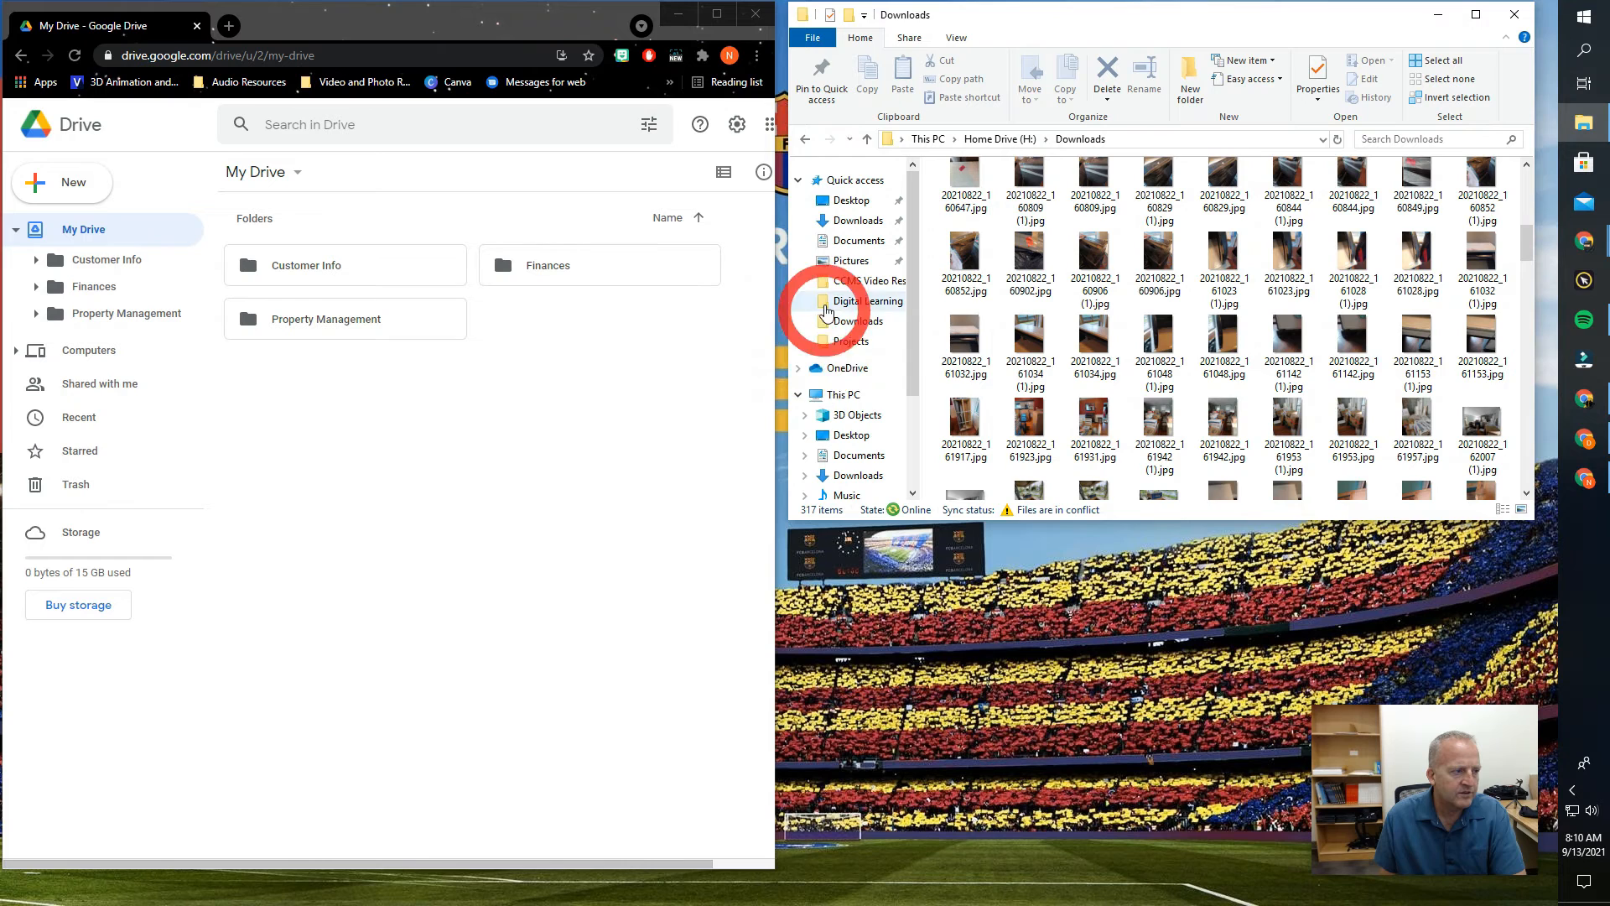
pyautogui.moveTo(1106, 524); pyautogui.dragTo(1108, 836)
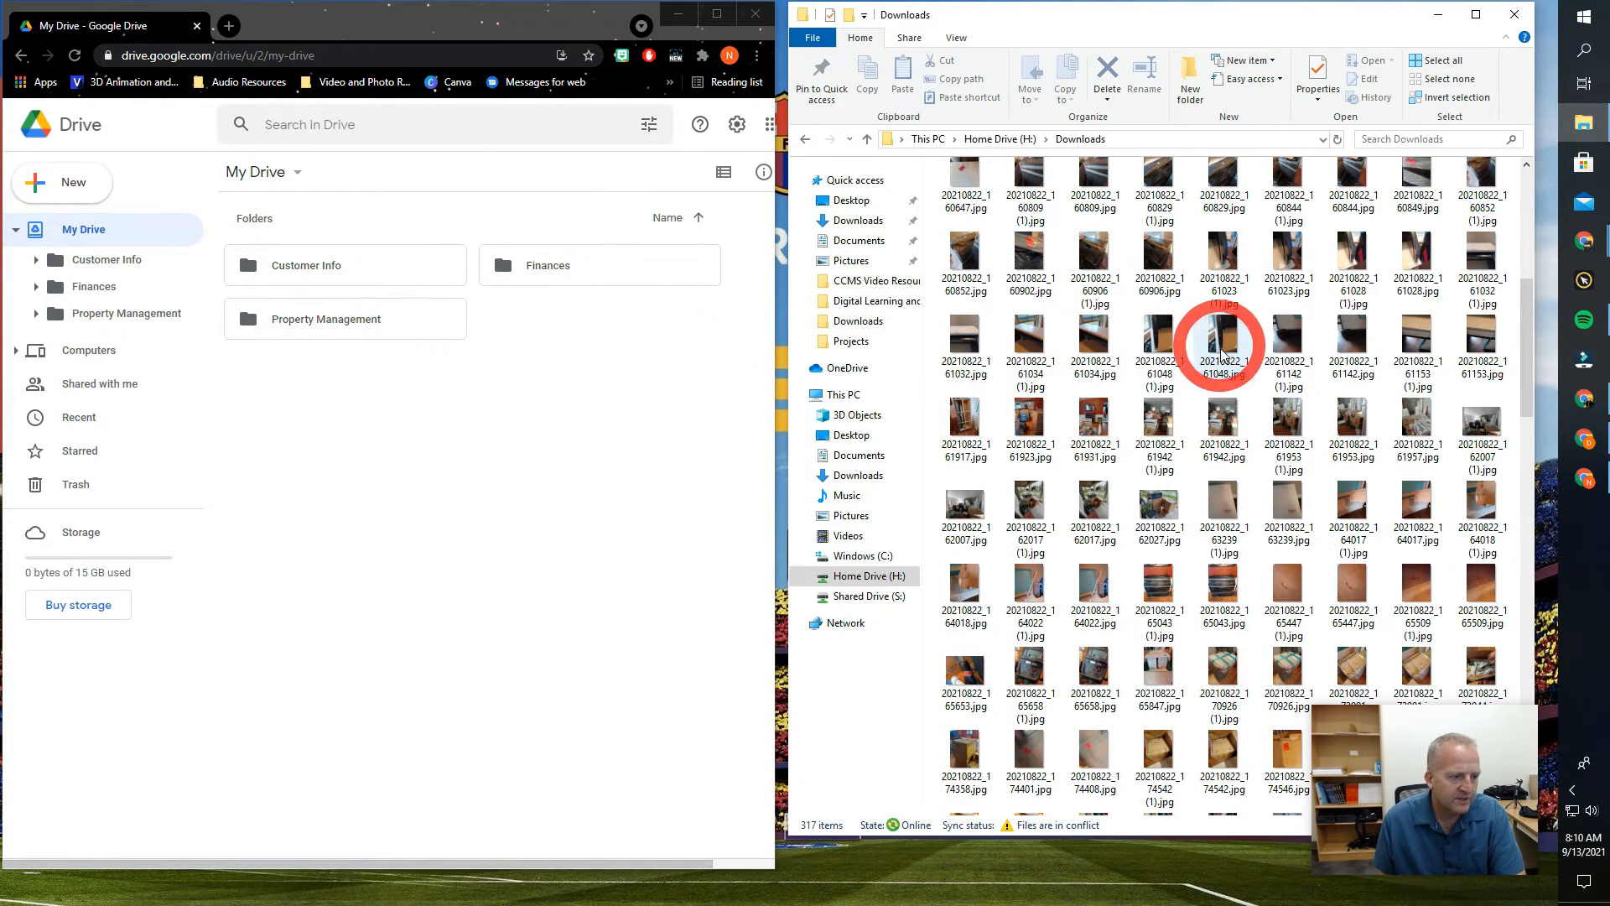
# Step: Open the Property Management folder in Drive and upload all files from the local Downloads folder into it
pyautogui.click(1241, 375)
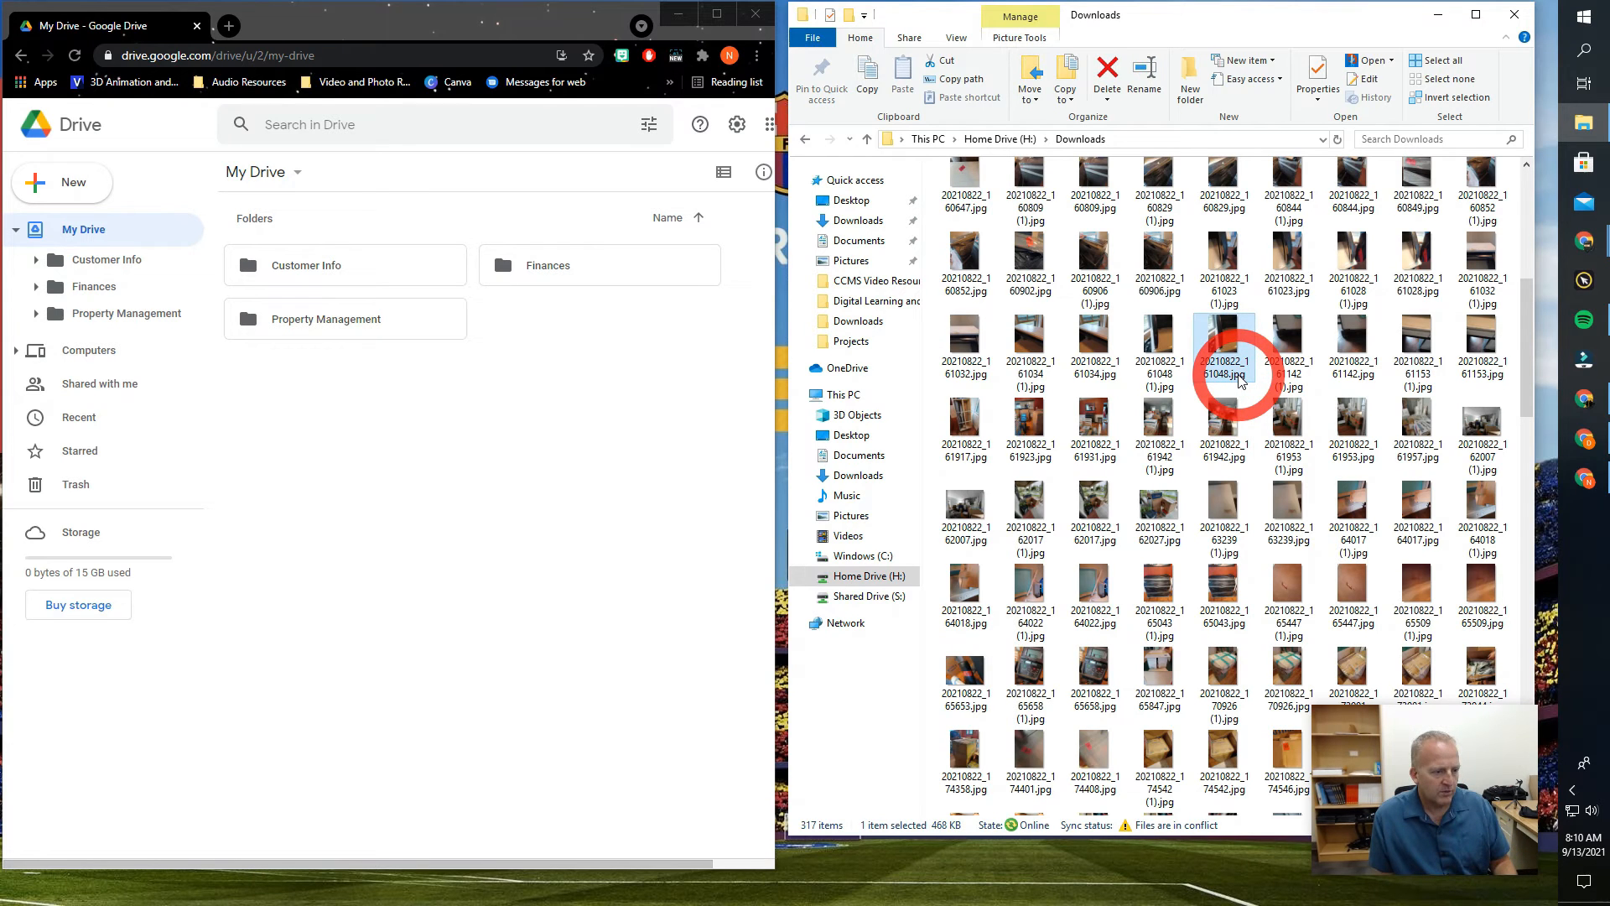
pyautogui.hotkey('ctrl', 'a')
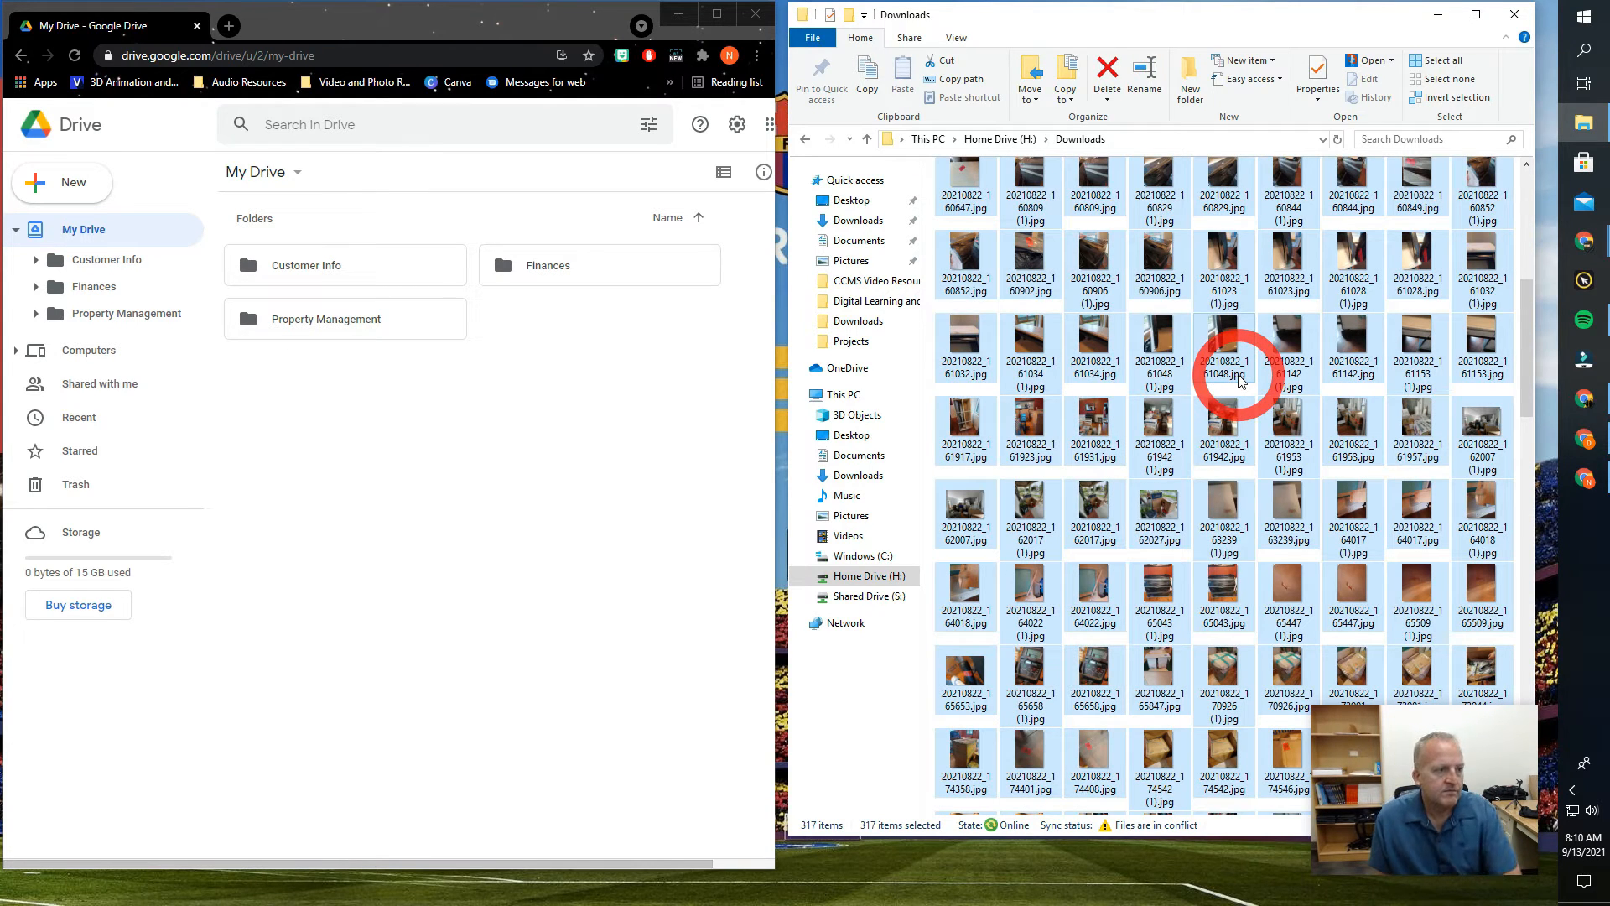
pyautogui.moveTo(1244, 375); pyautogui.dragTo(1344, 287)
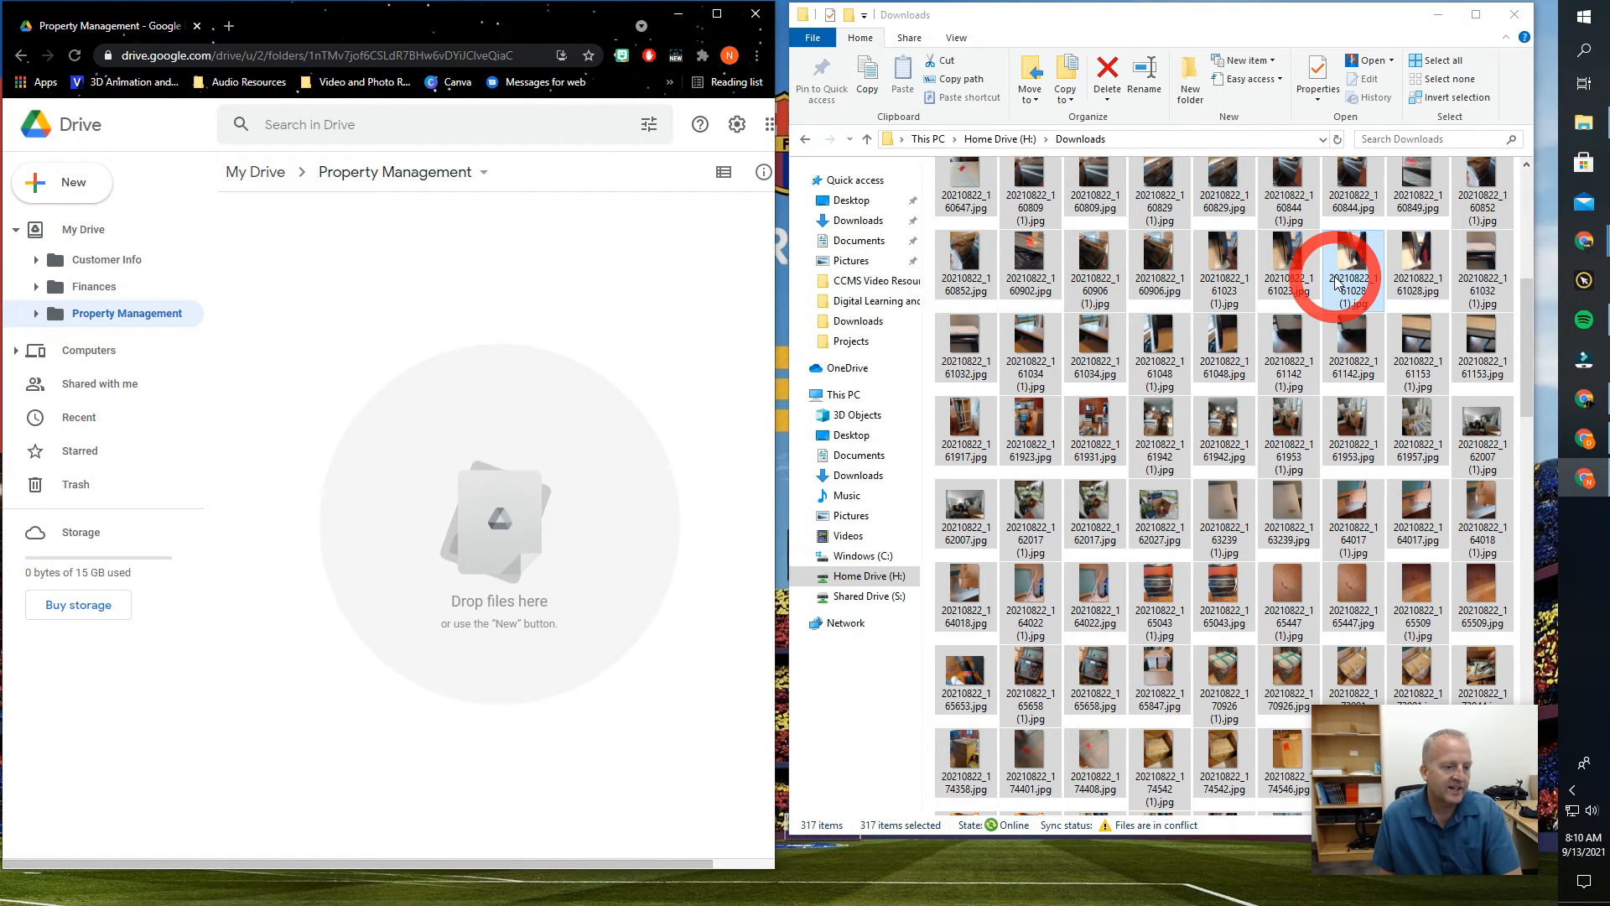
pyautogui.click(1339, 275)
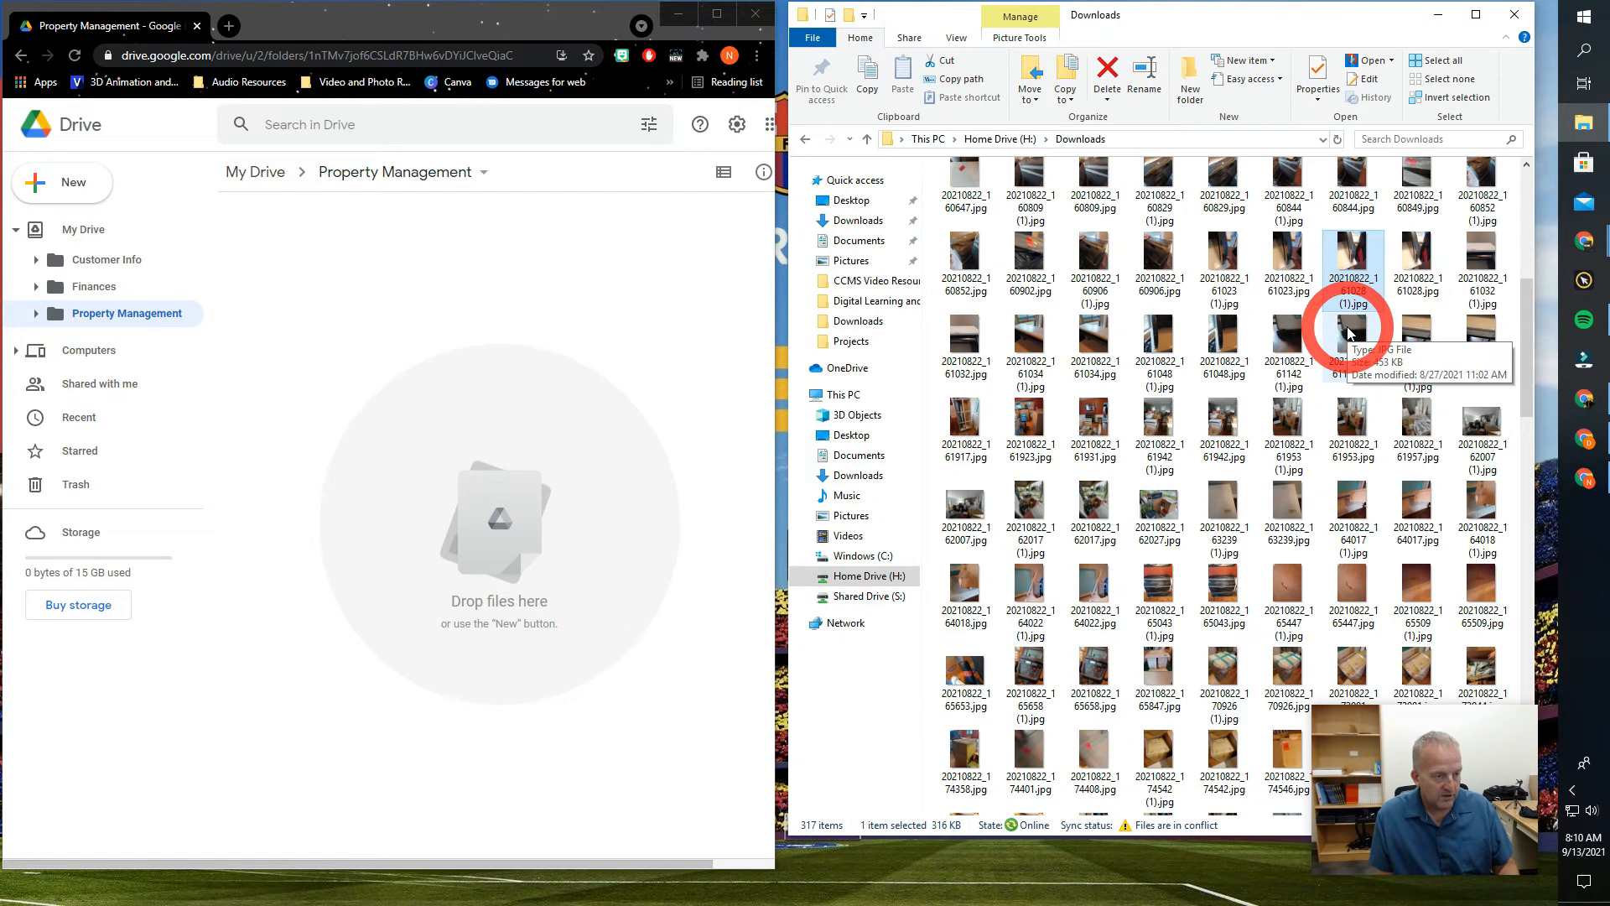
pyautogui.hotkey('ctrl', 'a')
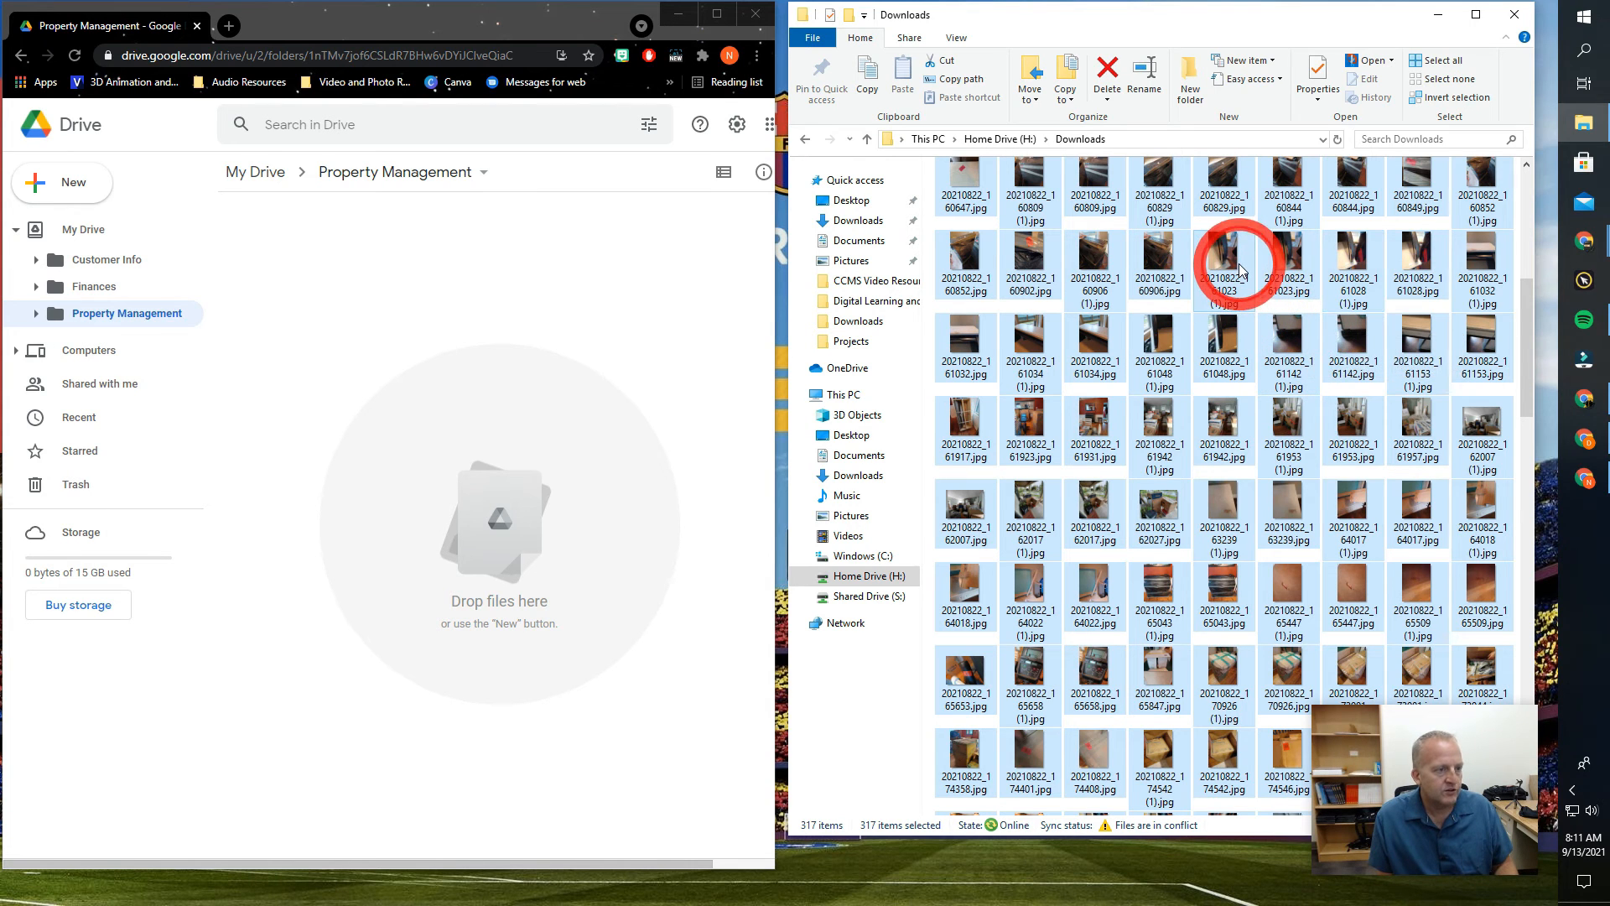
pyautogui.moveTo(1239, 269); pyautogui.dragTo(447, 405)
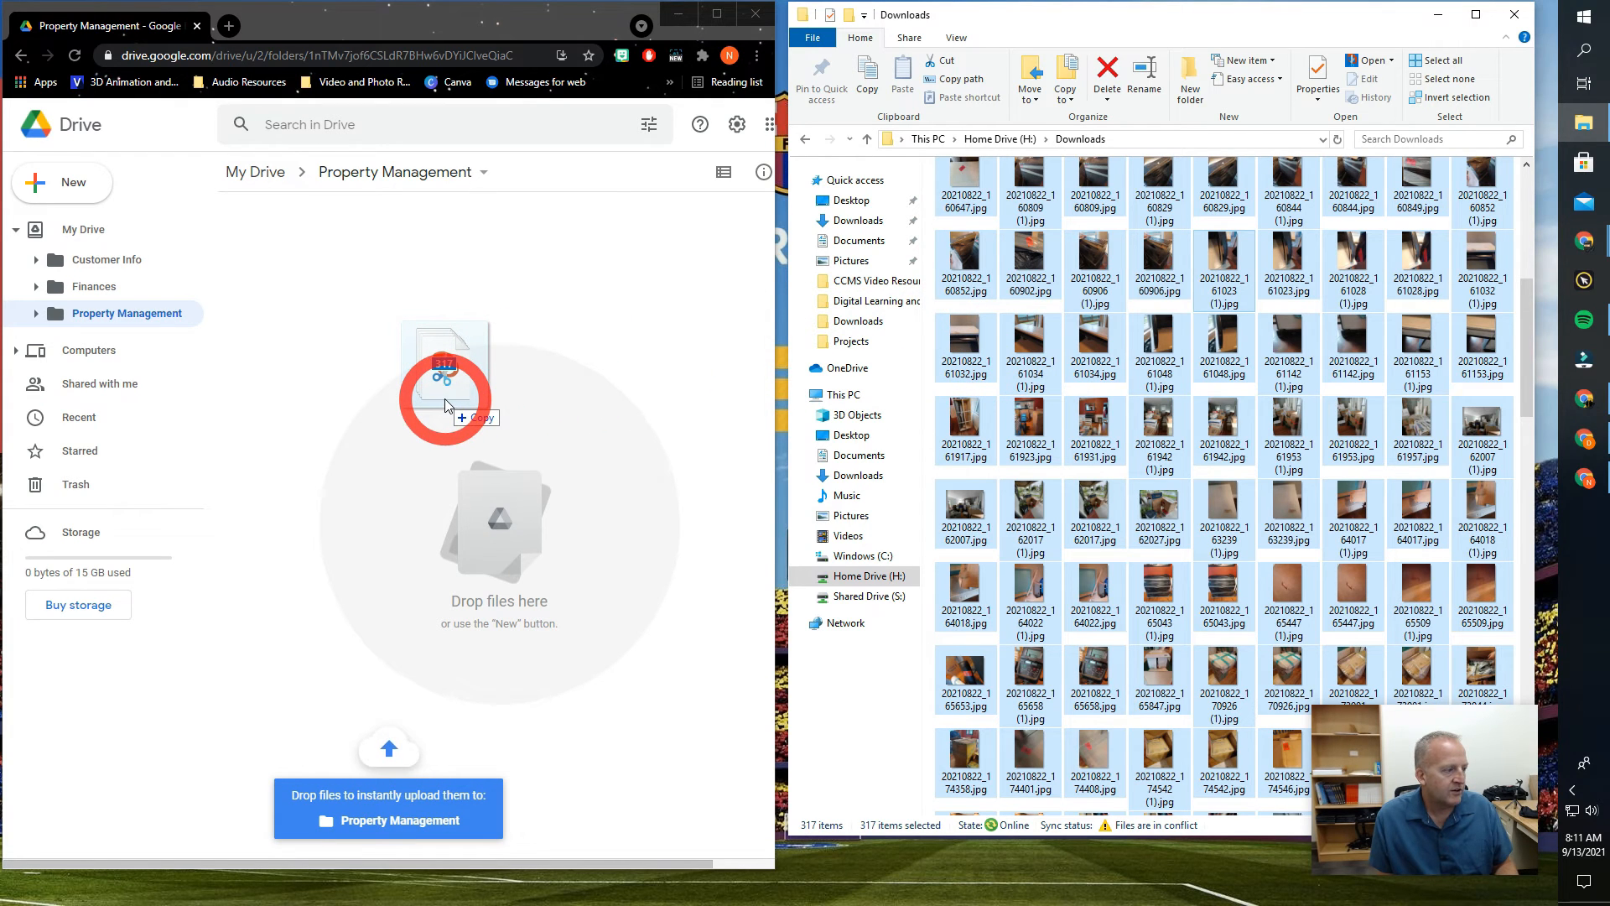
pyautogui.moveTo(446, 405); pyautogui.dragTo(445, 405)
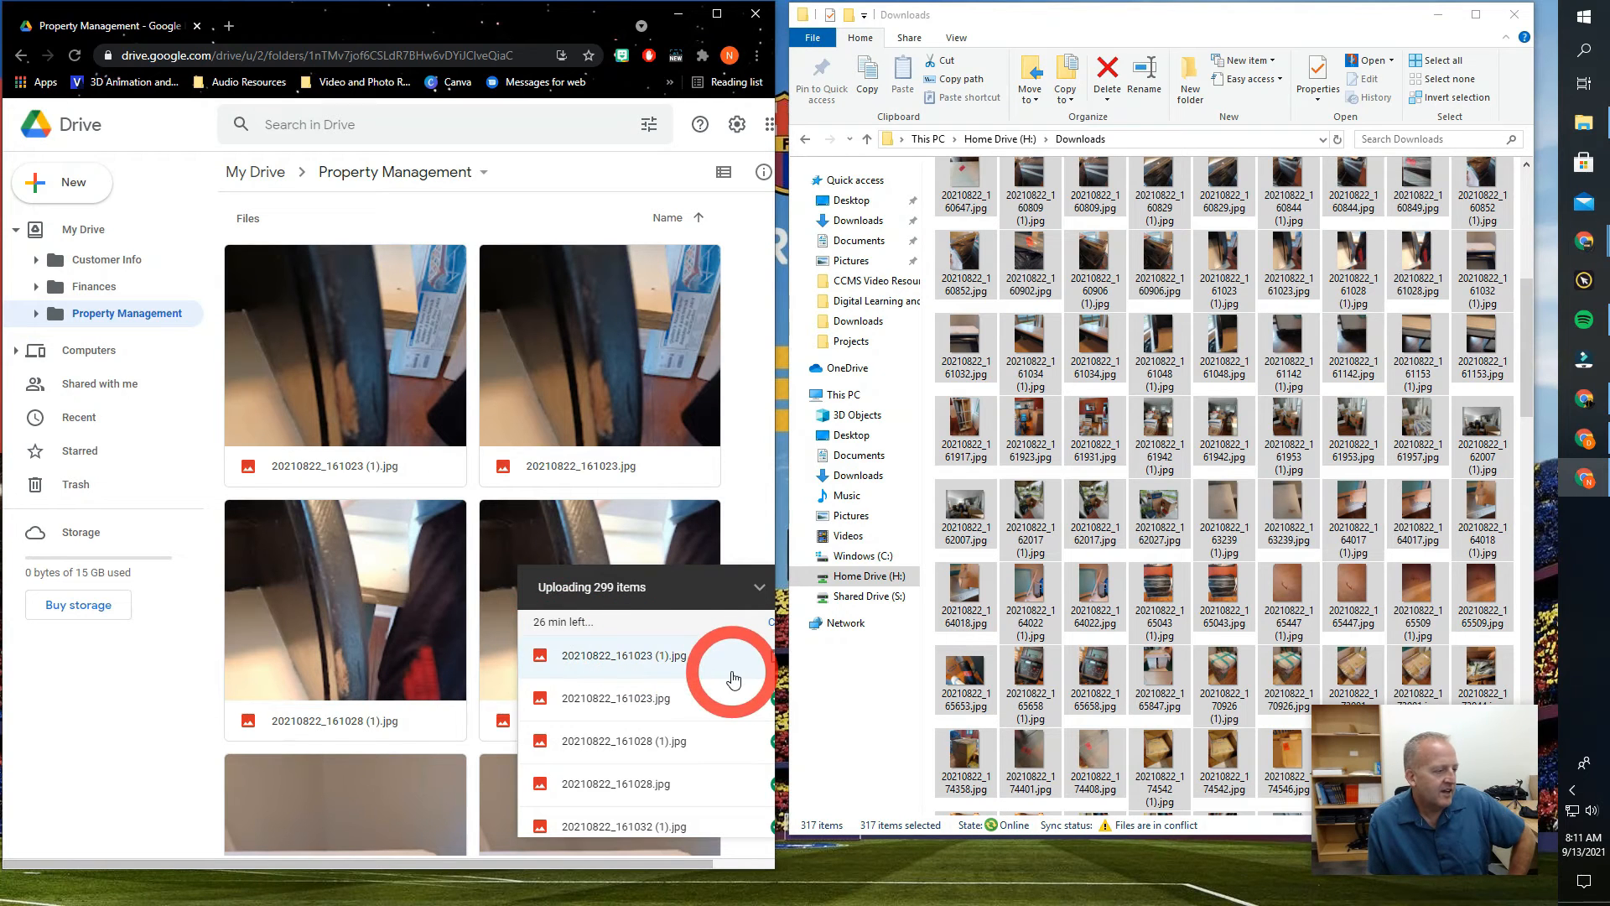
# Step: Maximize the Drive window and examine the progress list of the files uploading to Property Management
pyautogui.scroll(-4, 730, 672)
pyautogui.click(719, 15)
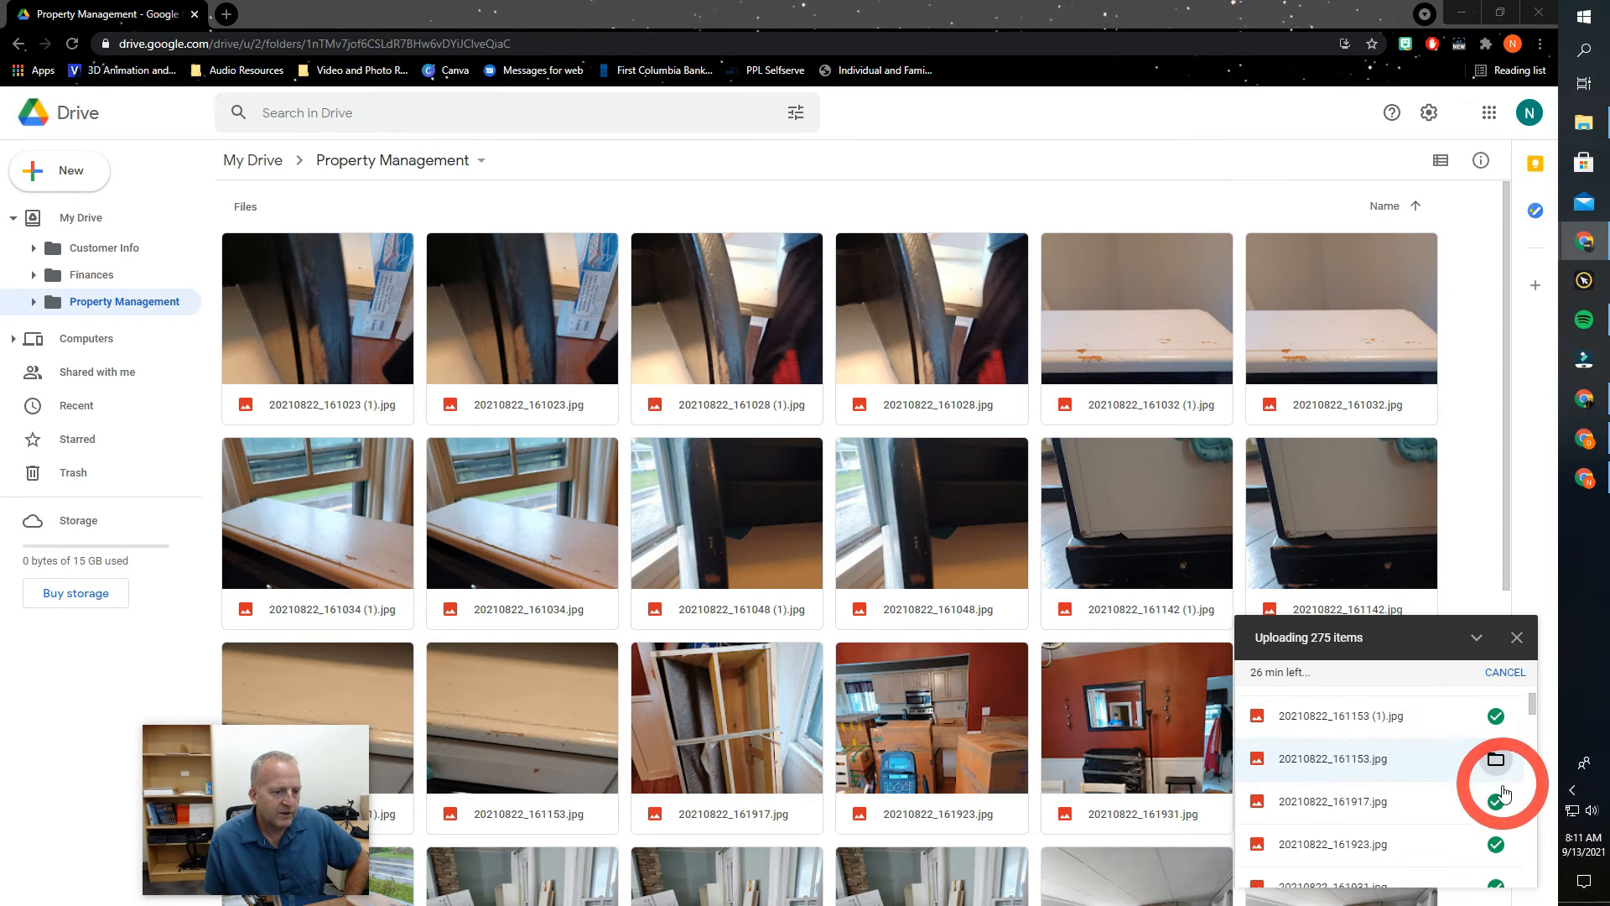
pyautogui.scroll(-10, 1412, 817)
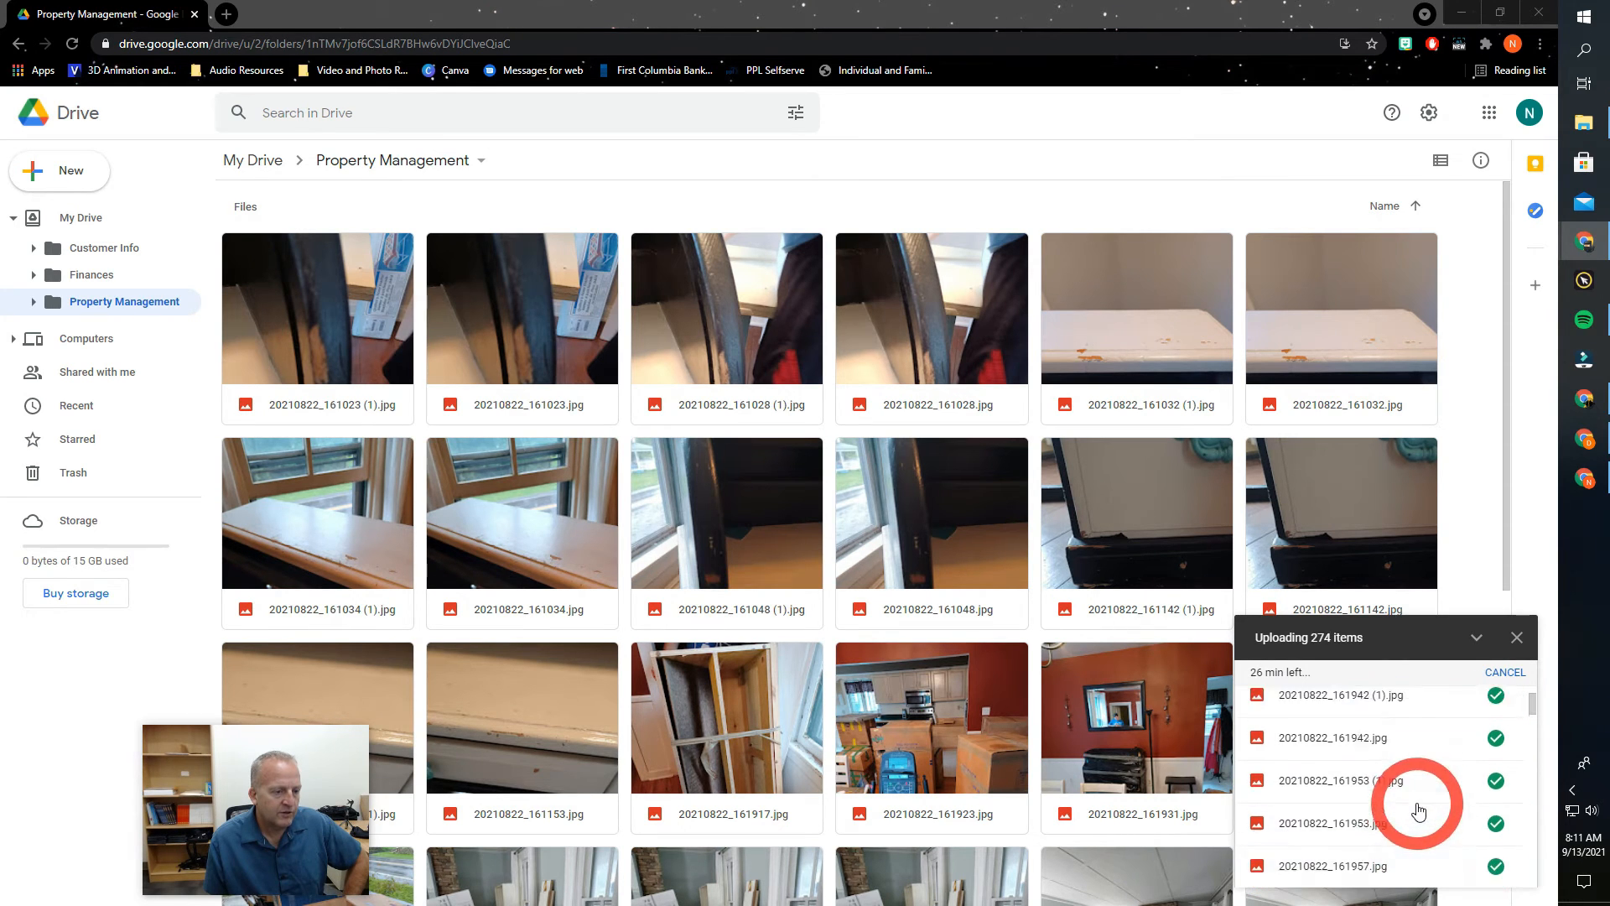
pyautogui.scroll(-2, 1426, 809)
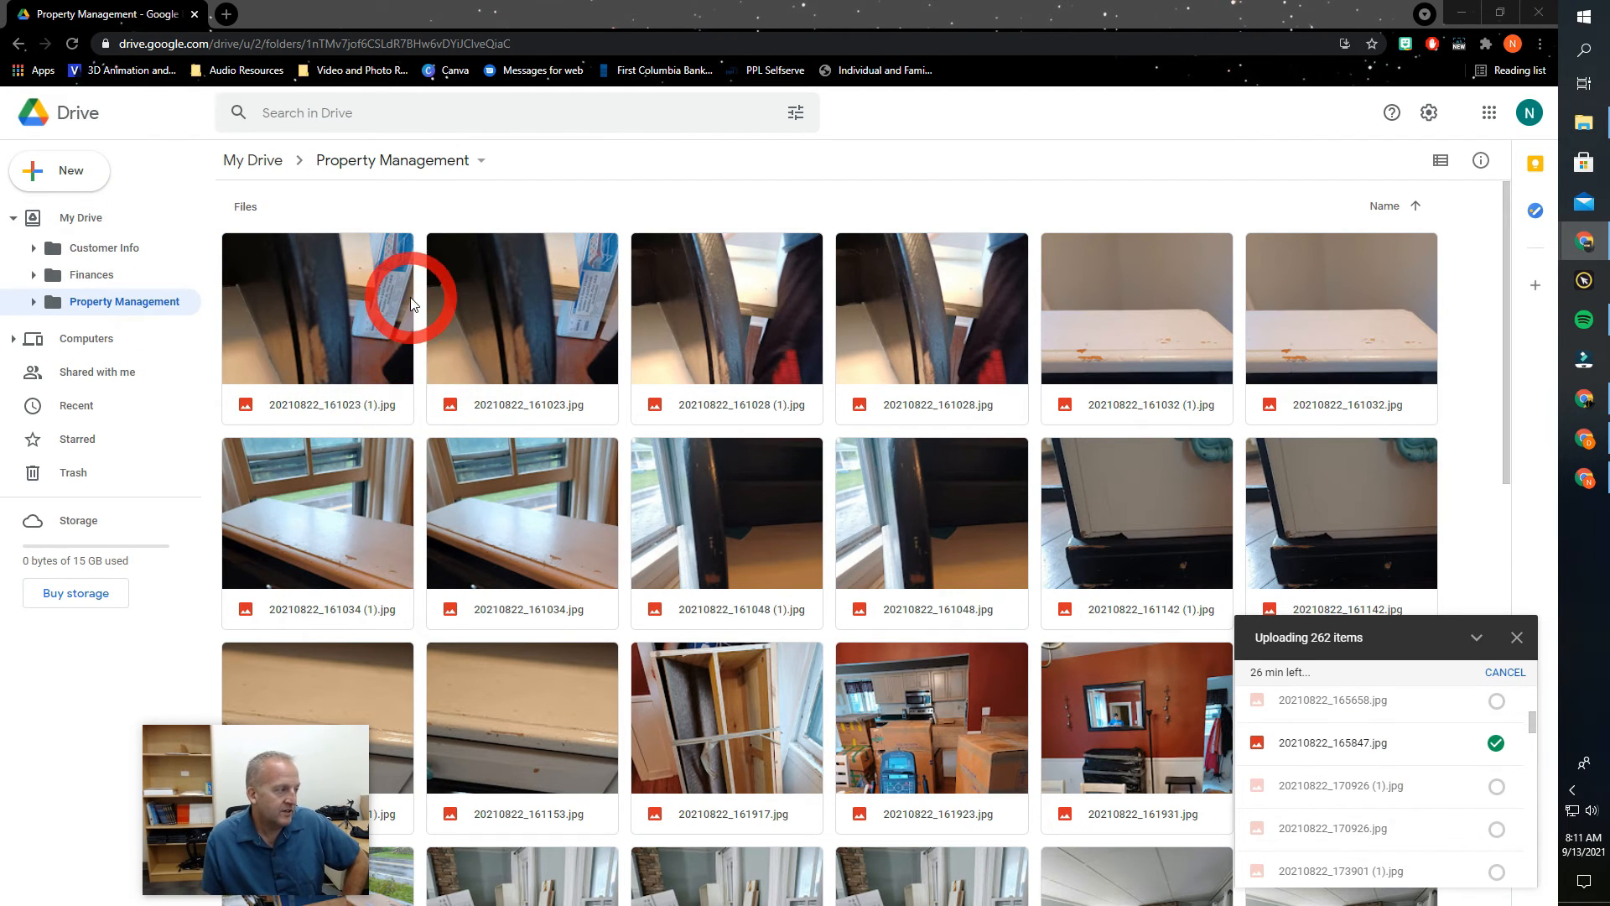
pyautogui.moveTo(295, 756); pyautogui.dragTo(1385, 696)
pyautogui.moveTo(1385, 696); pyautogui.dragTo(1390, 698)
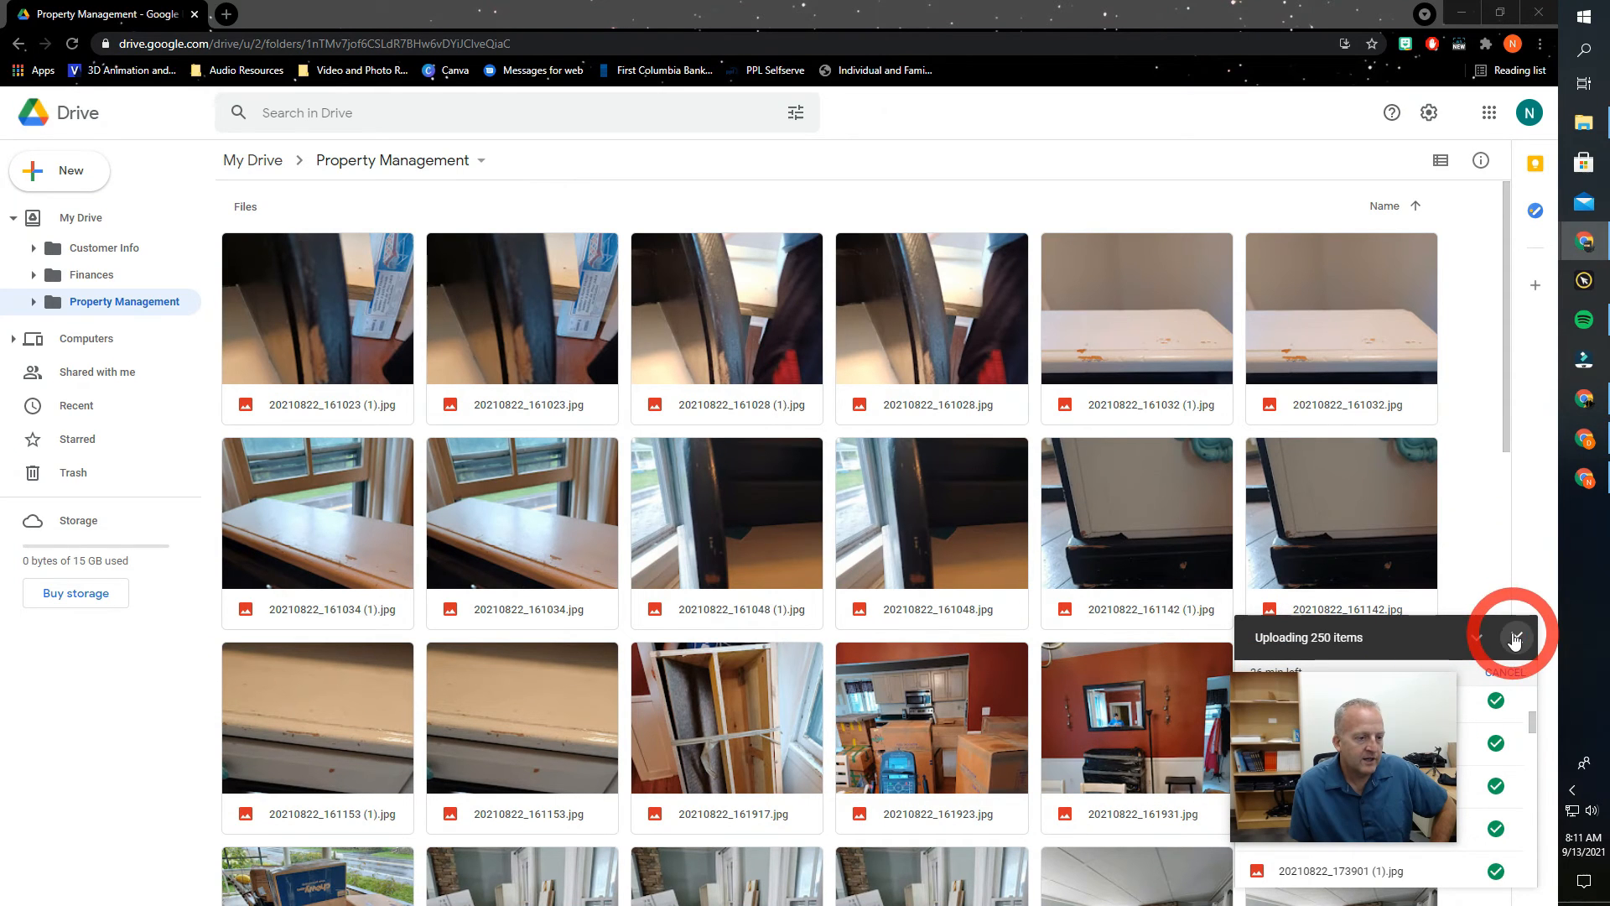
# Step: Show the Downloads window again and restore the Drive window to its smaller size beside it
pyautogui.click(1581, 126)
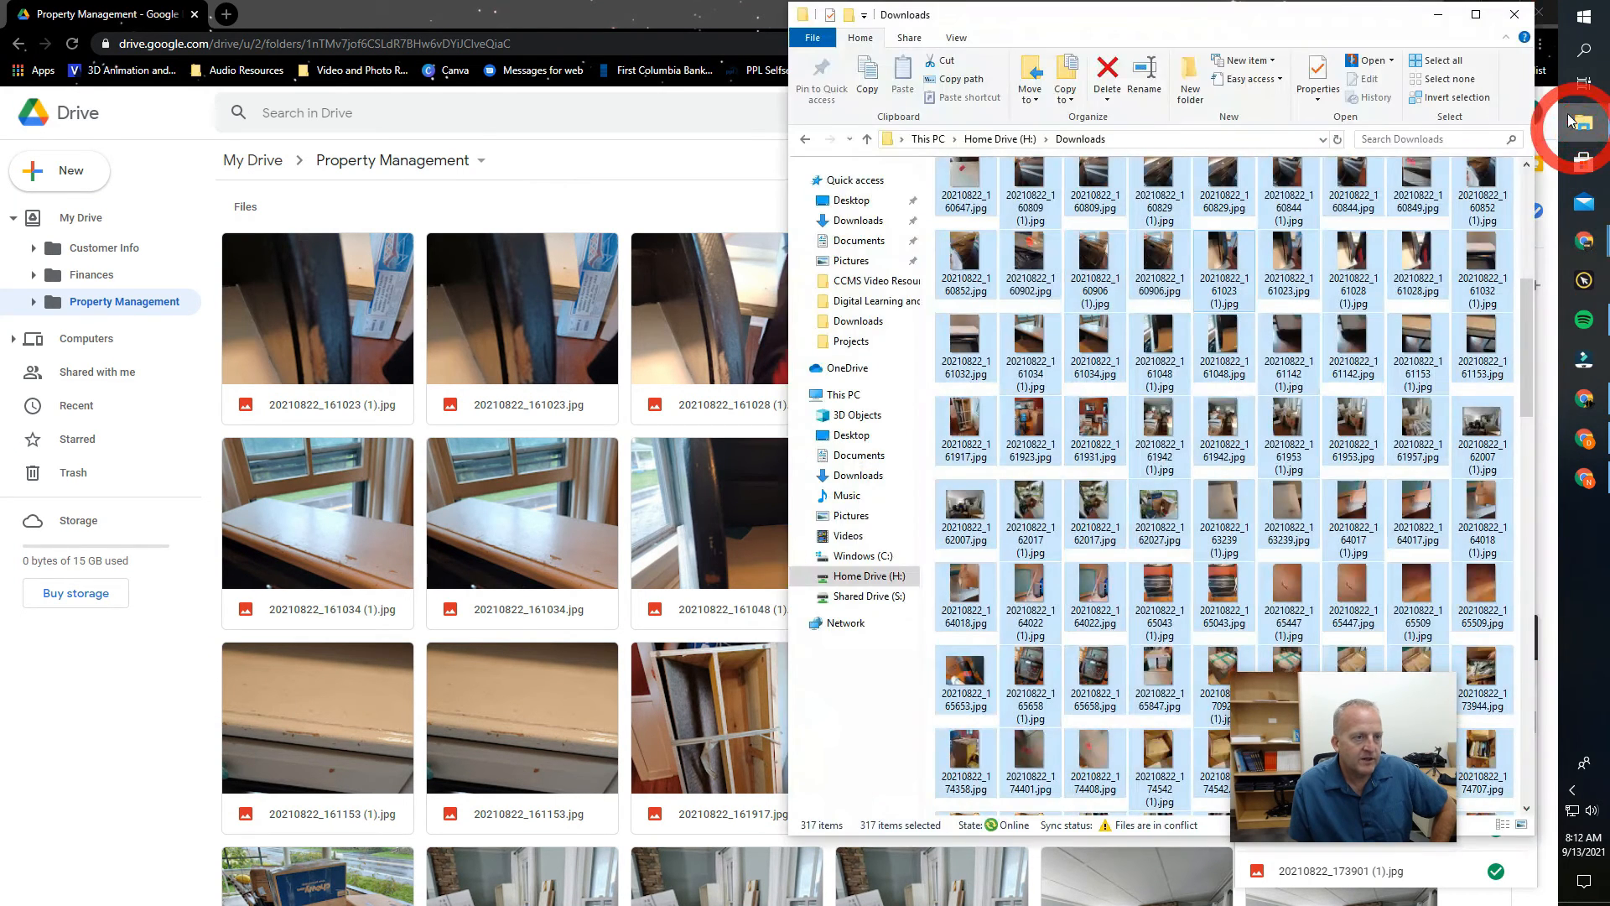
pyautogui.click(700, 11)
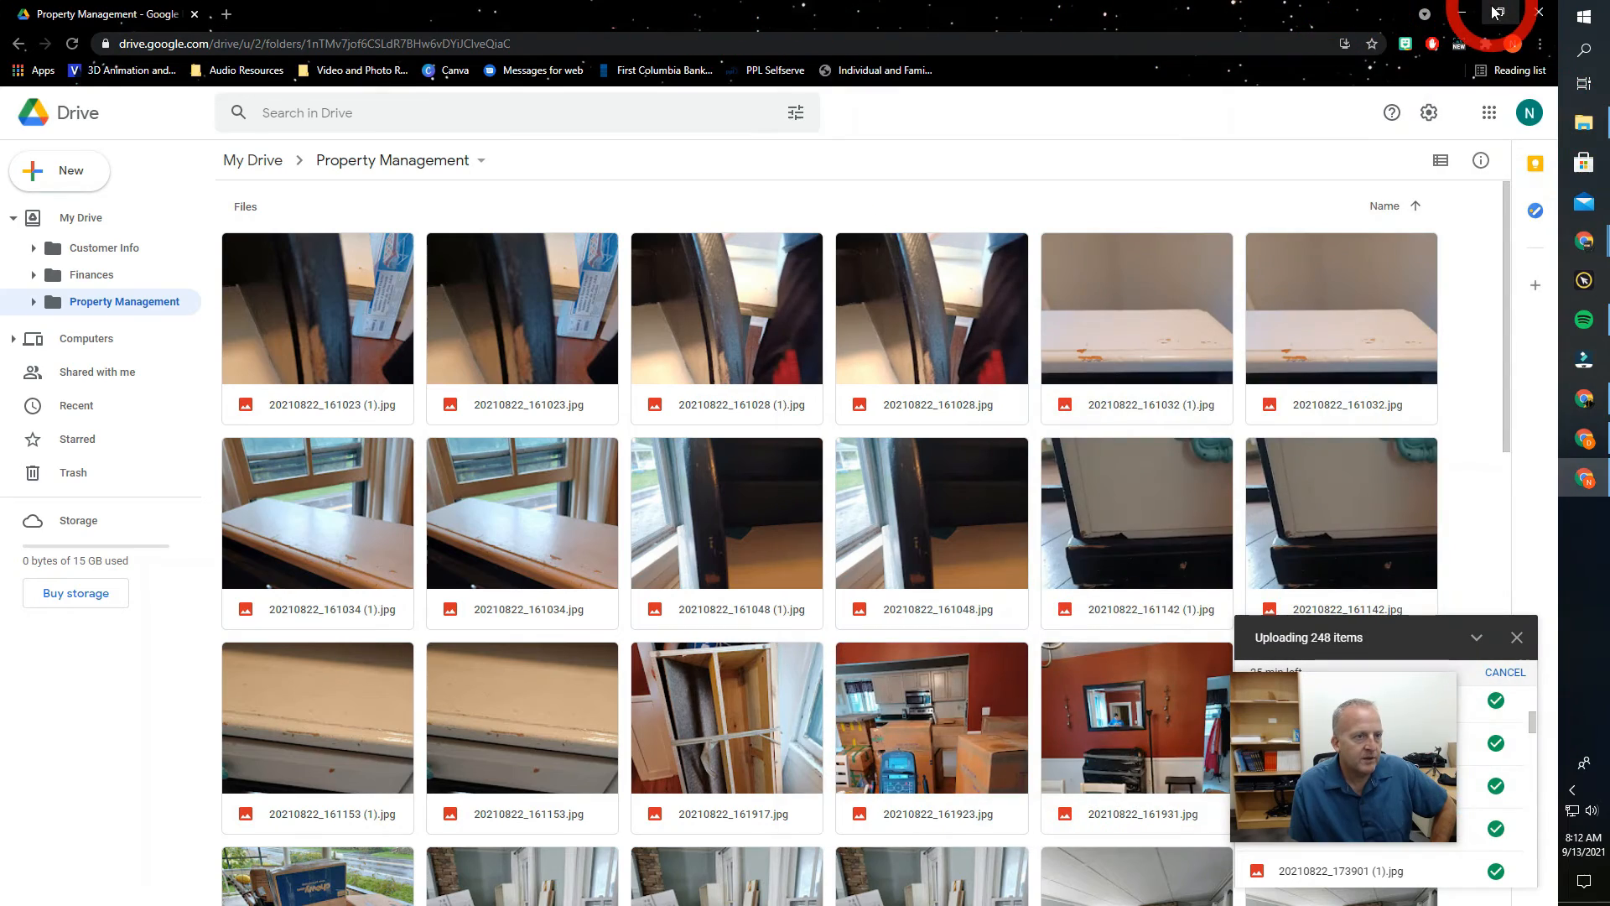
pyautogui.click(1499, 15)
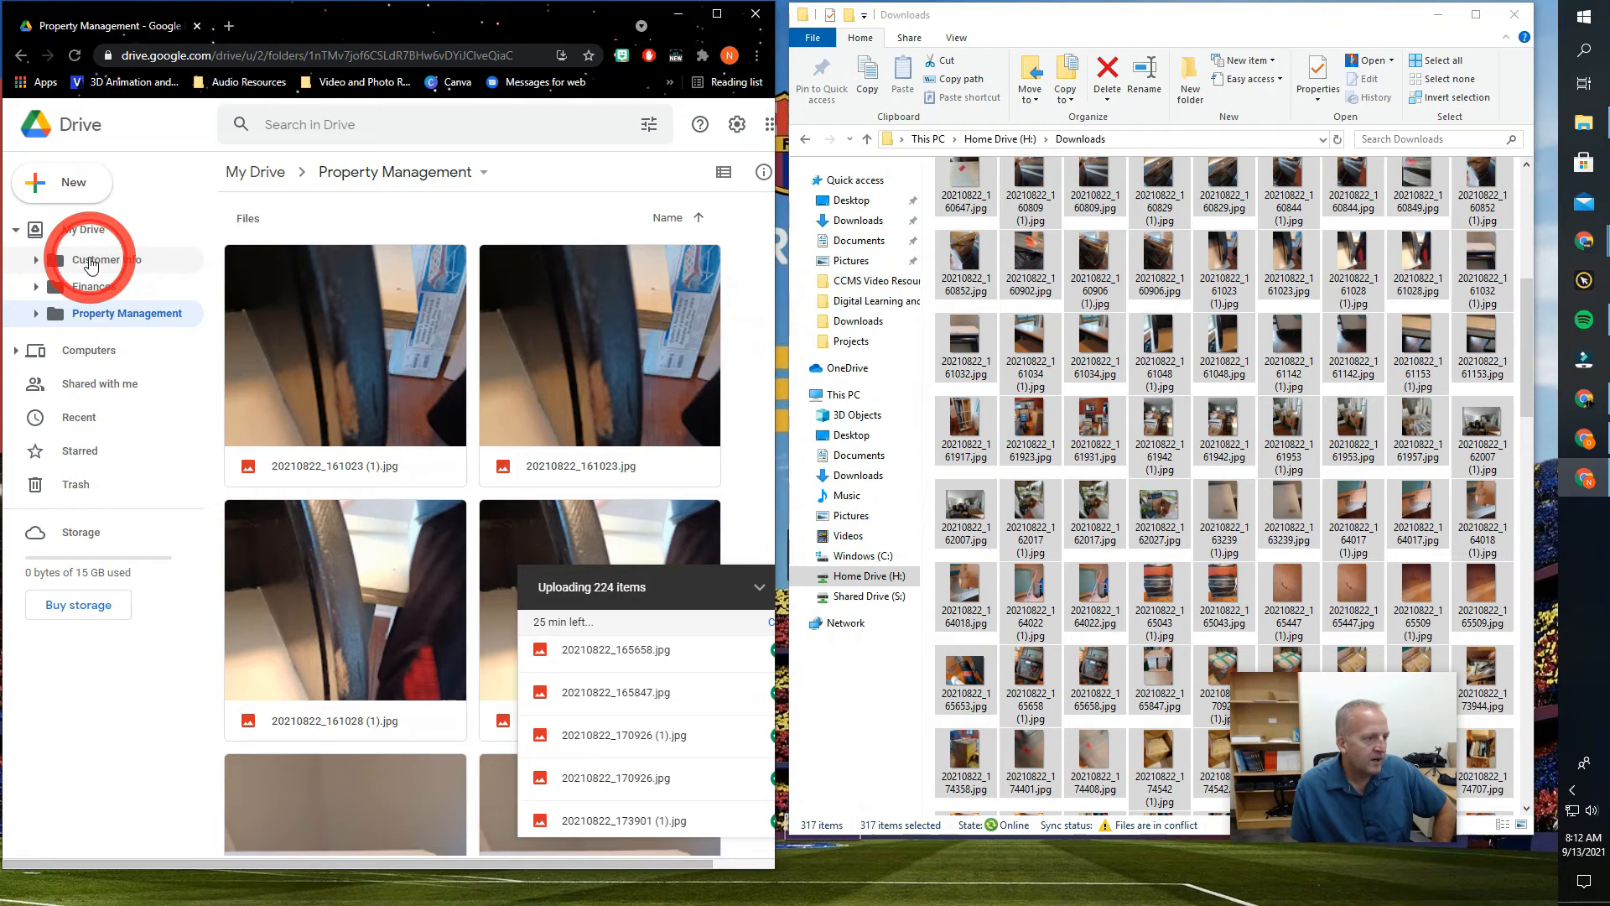
# Step: Open the second customer's subfolder in Customer Info and try to upload the local CCMS Video Resources folder into it
pyautogui.click(93, 266)
pyautogui.click(323, 267)
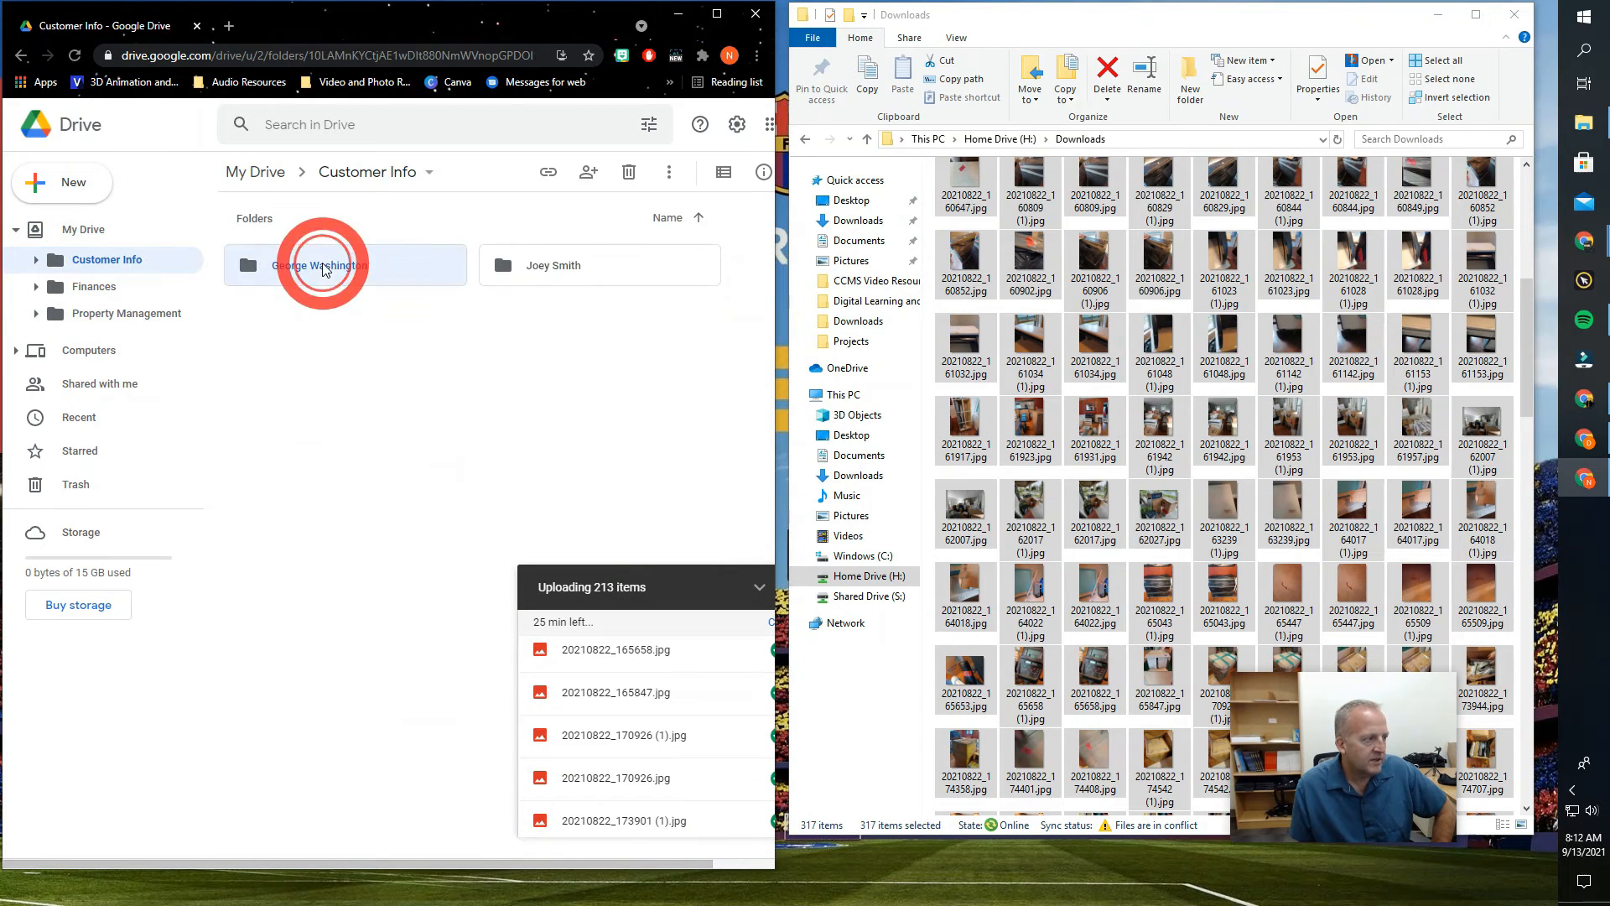
pyautogui.doubleClick(323, 267)
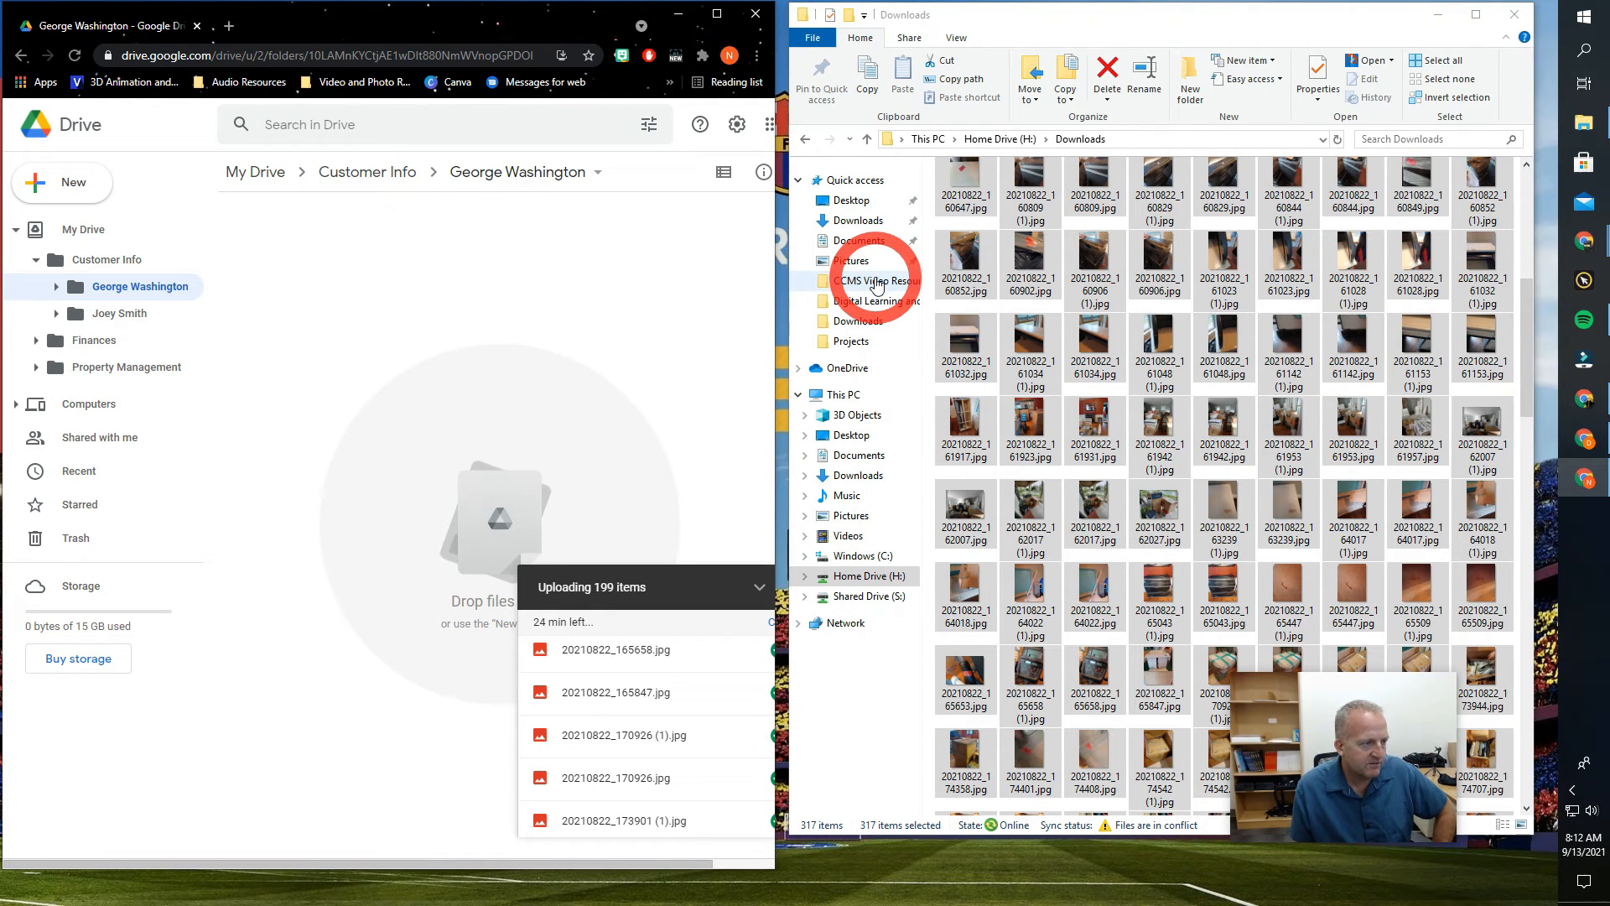
pyautogui.click(877, 281)
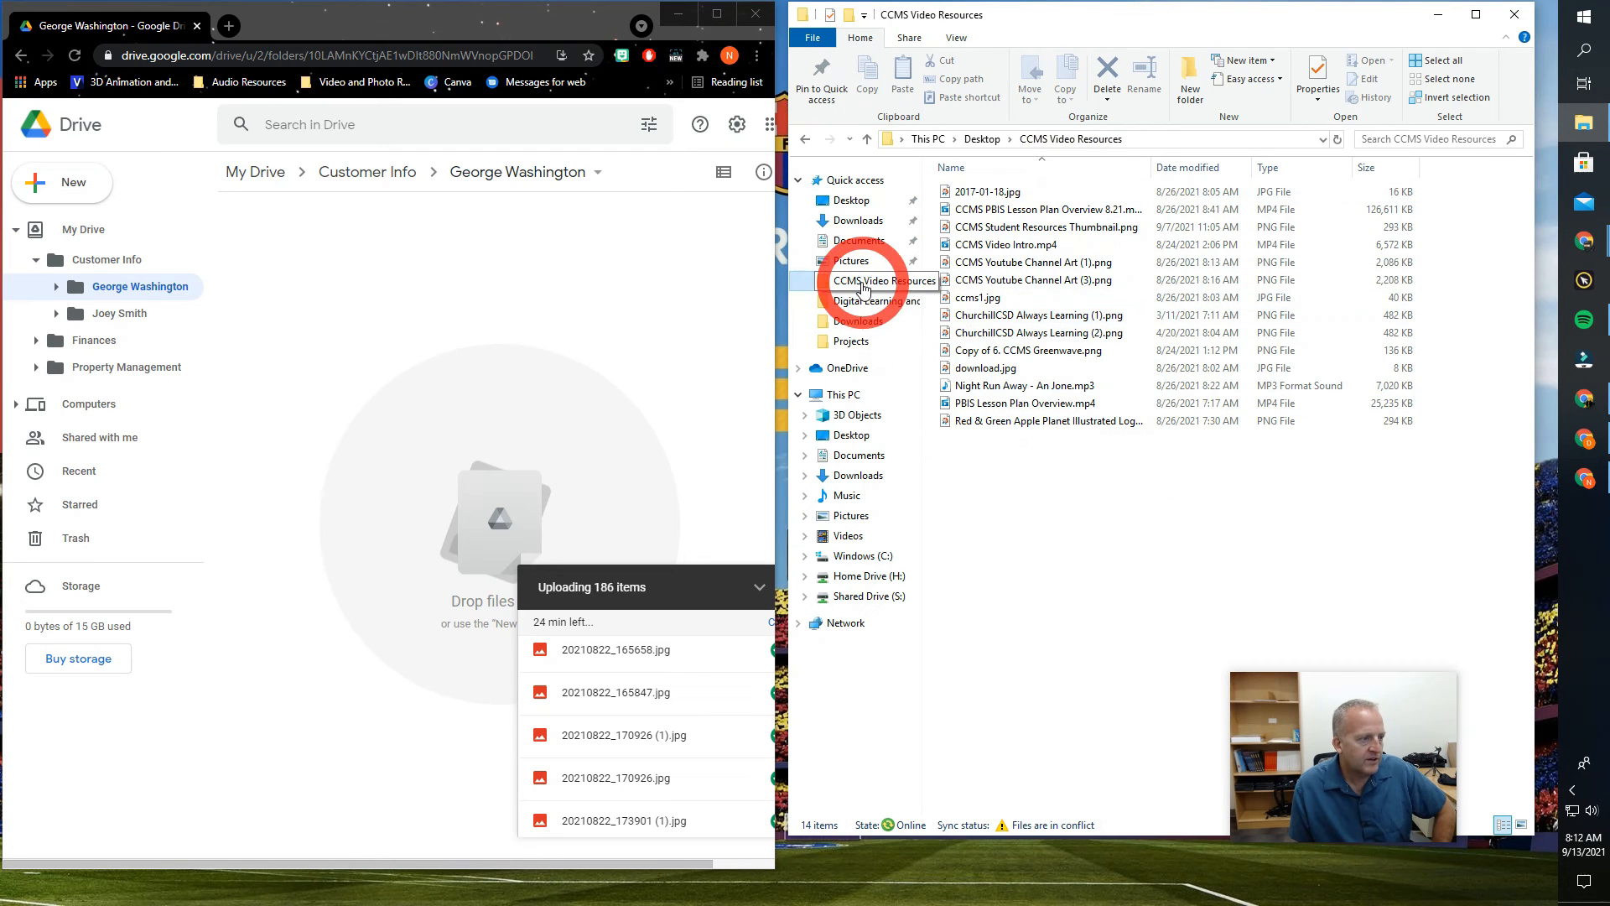
pyautogui.moveTo(824, 287); pyautogui.dragTo(465, 324)
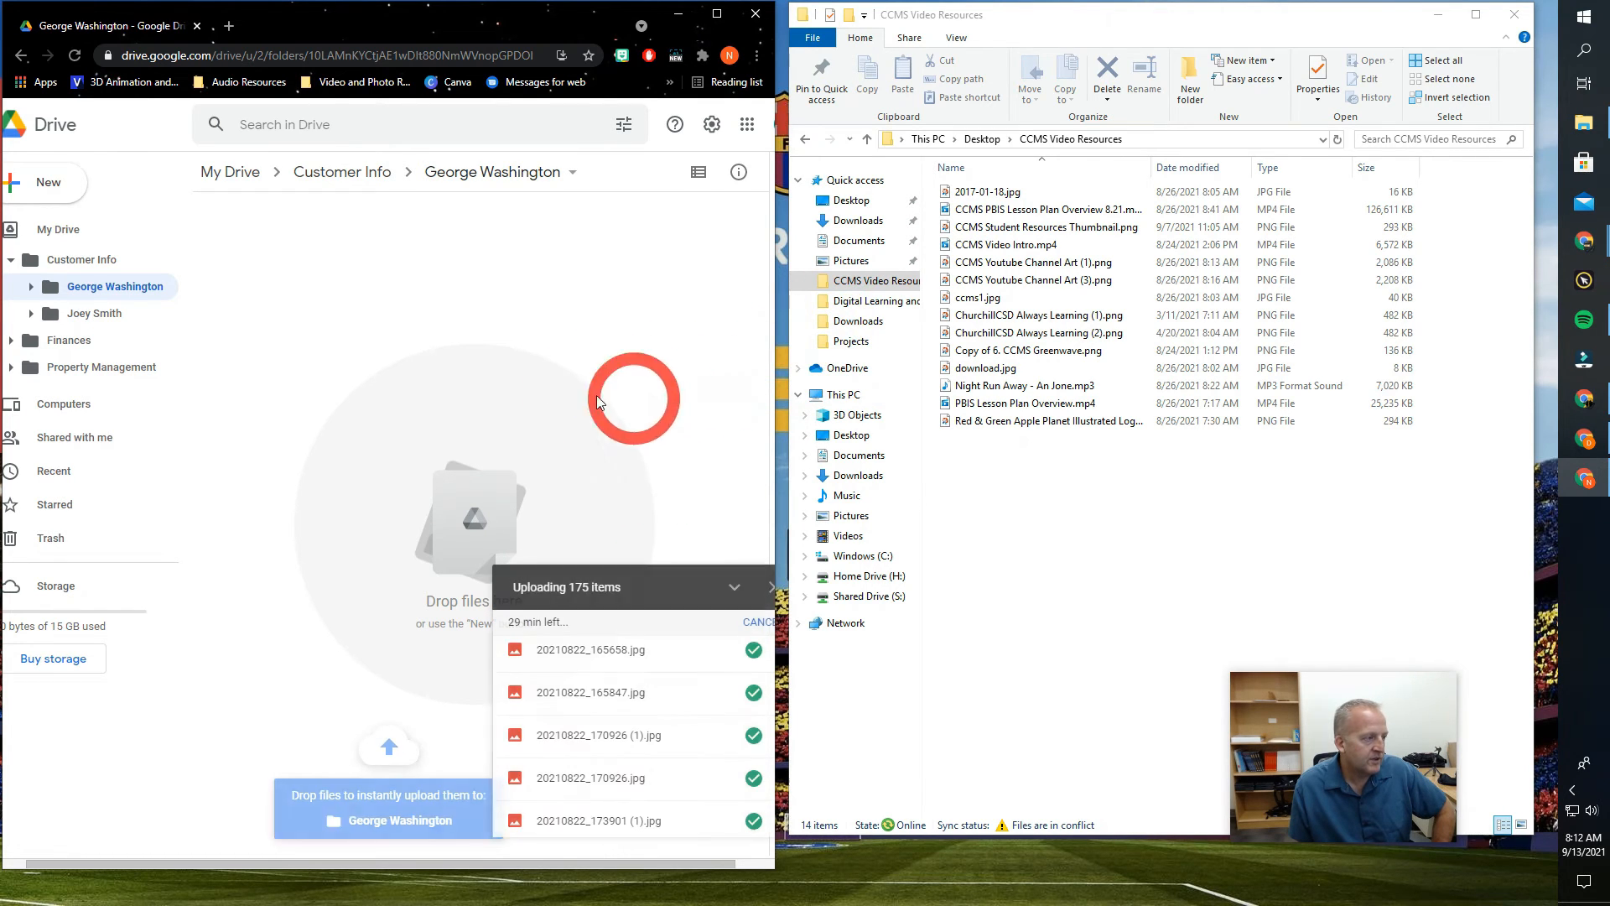
# Step: Open the Finances folder in Drive and try to upload a local Quick access folder into it
pyautogui.click(65, 341)
pyautogui.click(667, 317)
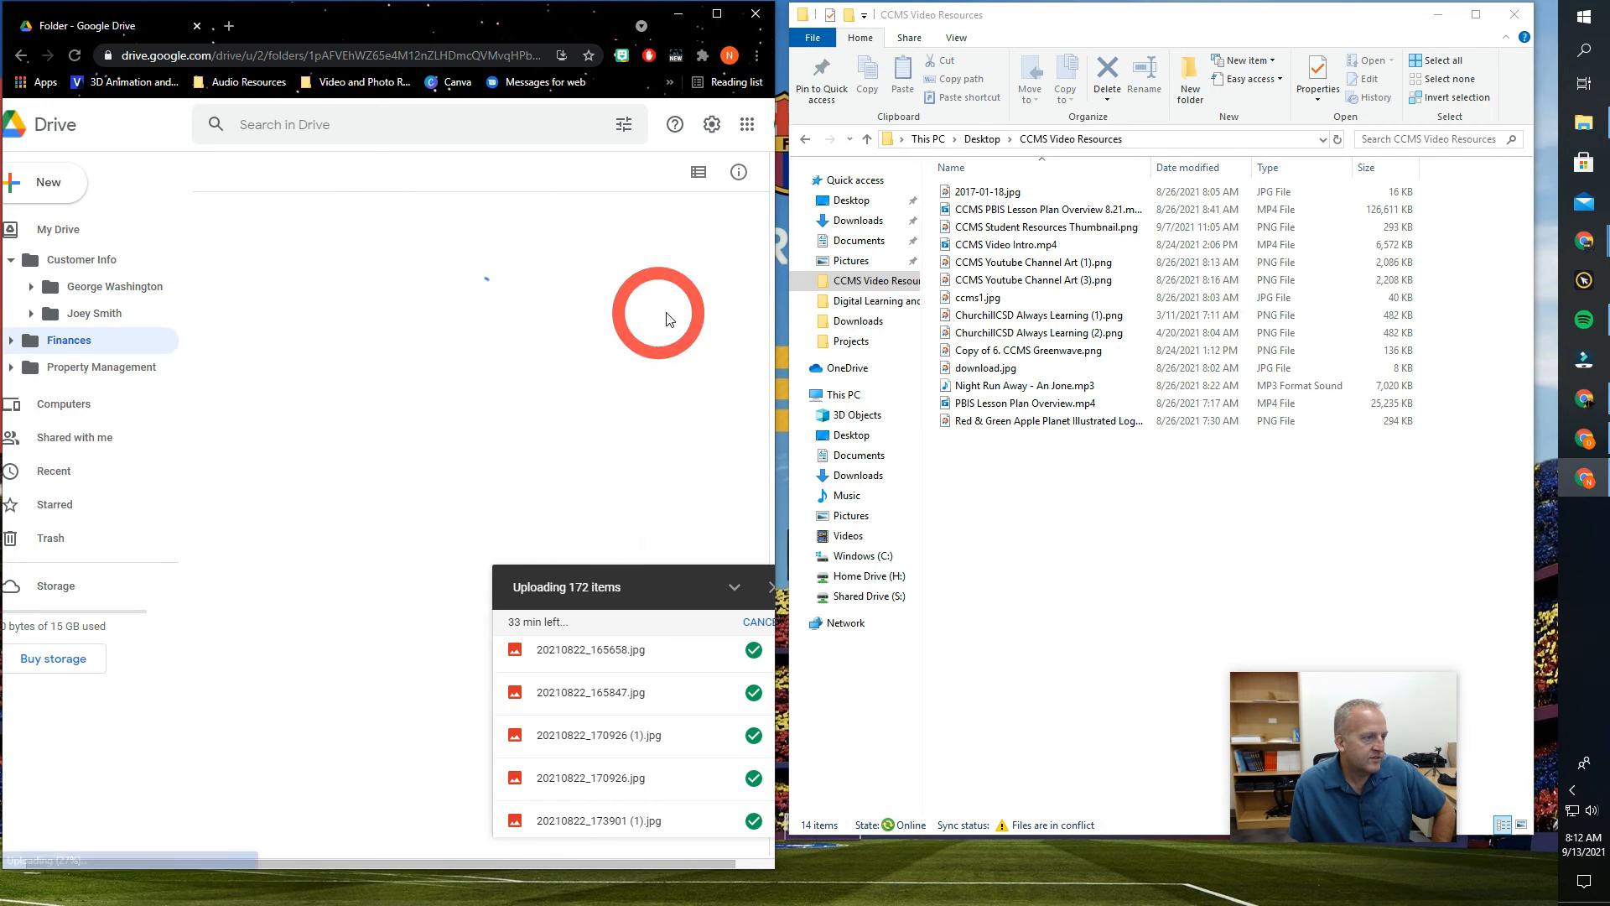
pyautogui.moveTo(841, 308); pyautogui.dragTo(374, 327)
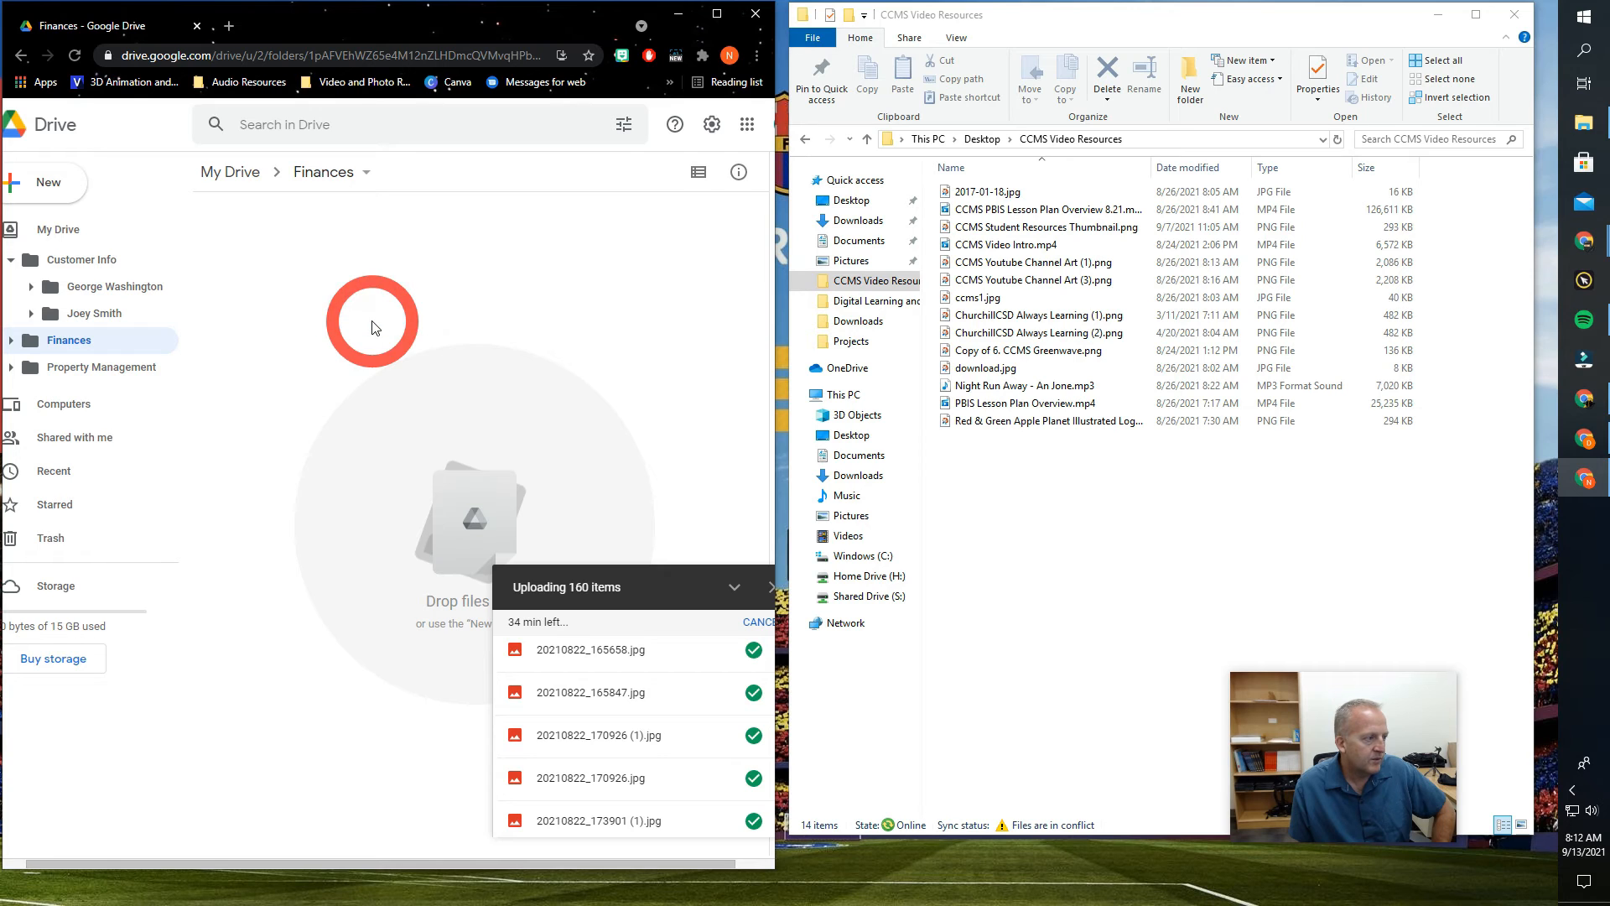
# Step: Maximize the Drive window and collapse the Customer Info folder in the folder tree
pyautogui.scroll(-10, 702, 635)
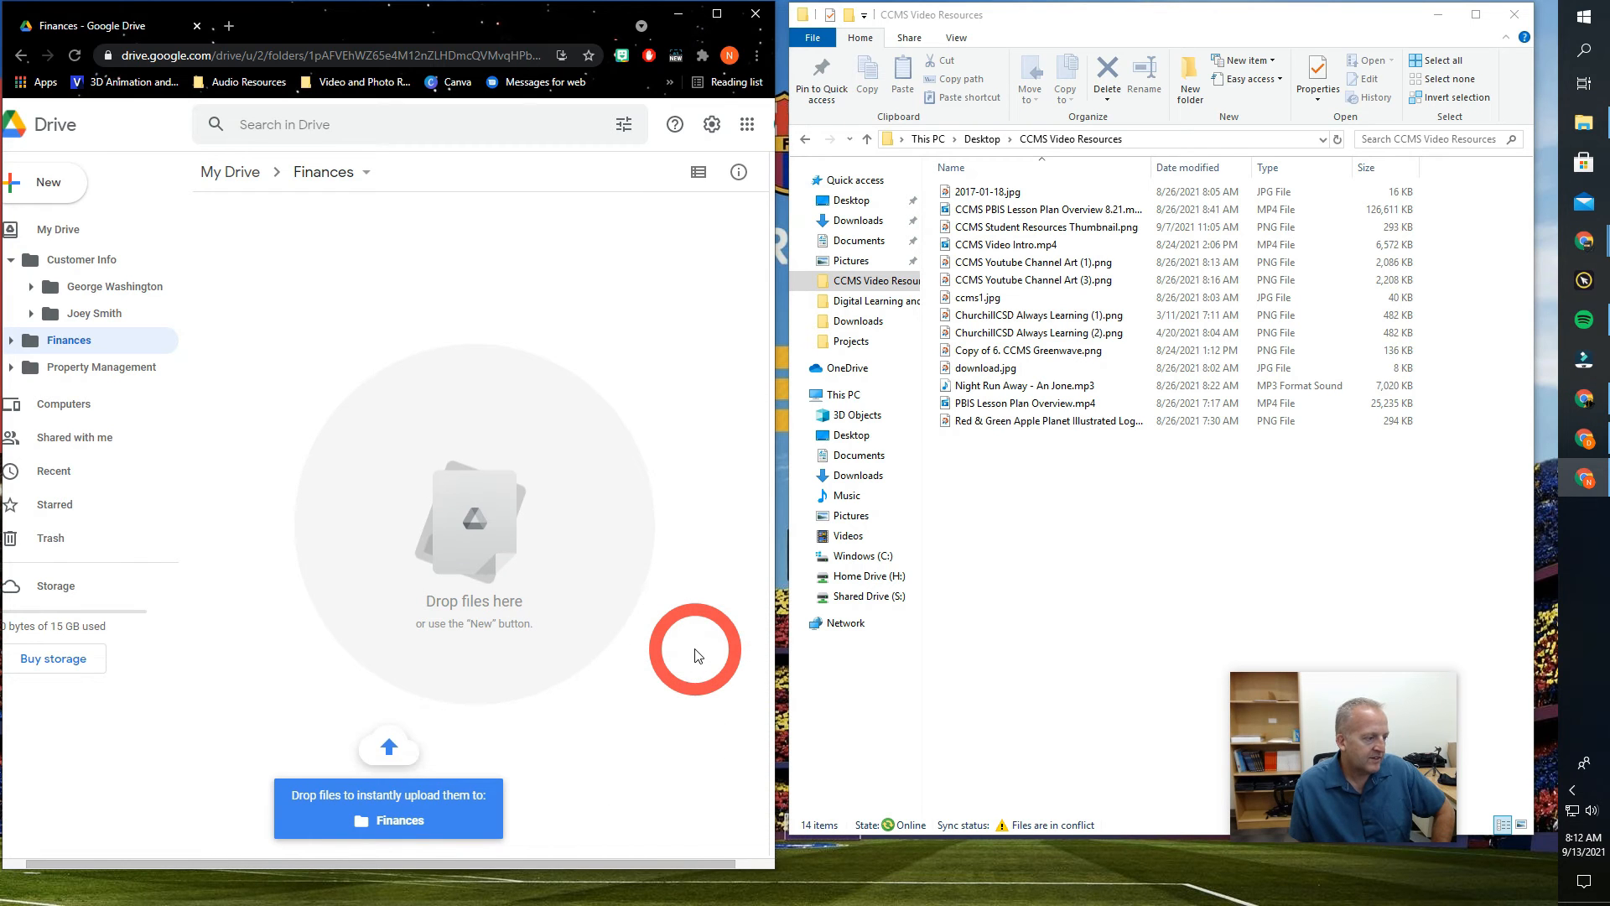
pyautogui.doubleClick(715, 17)
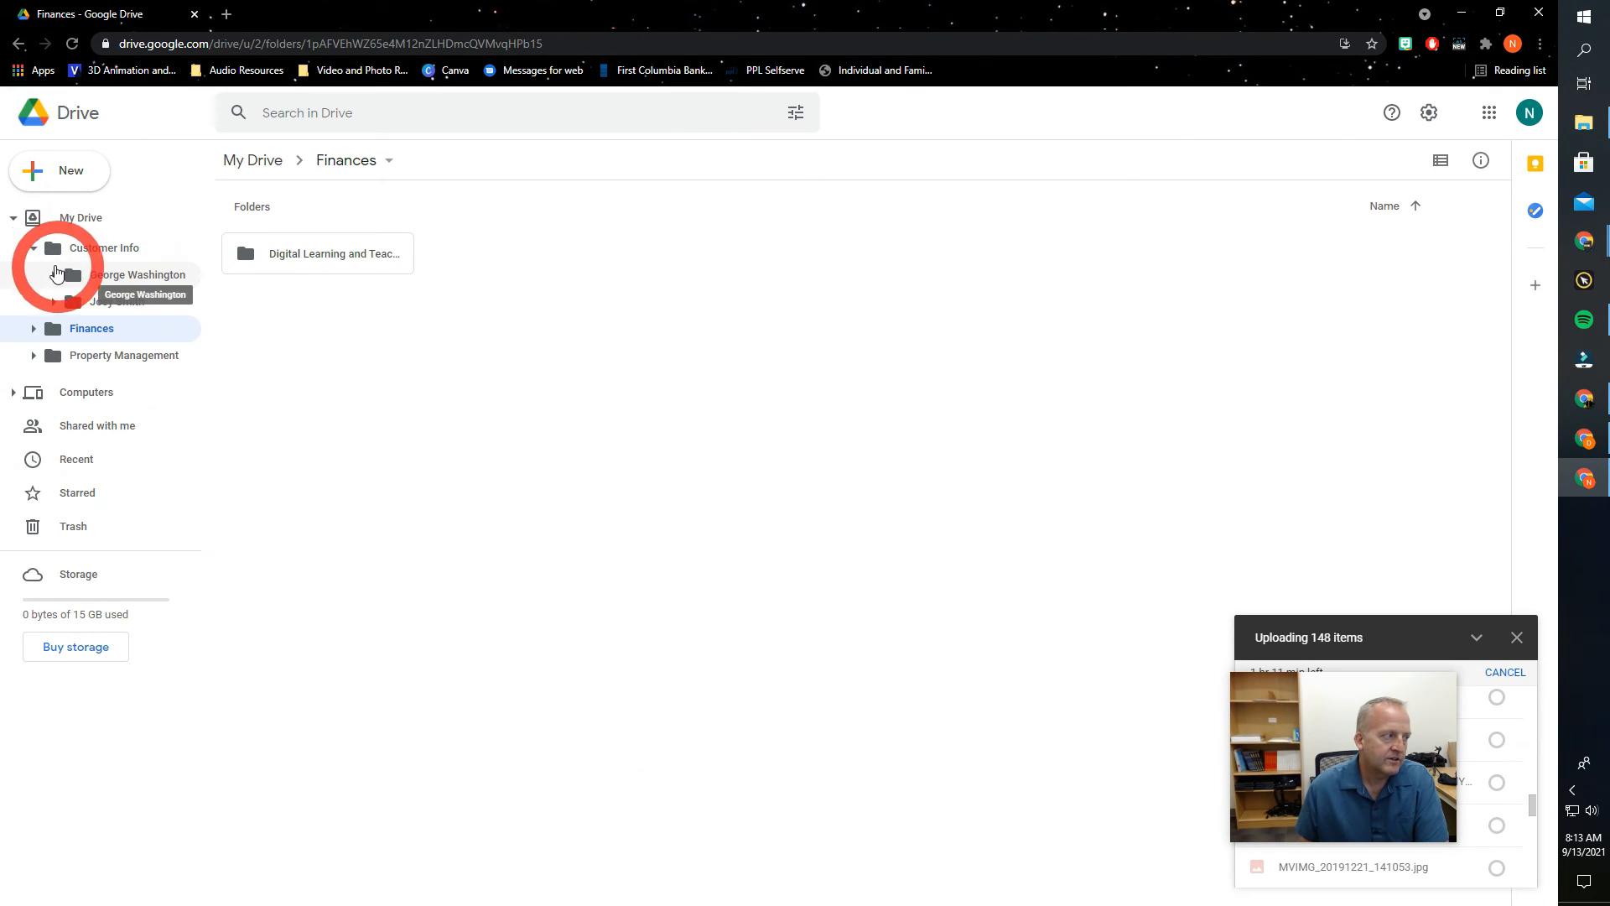
pyautogui.click(33, 248)
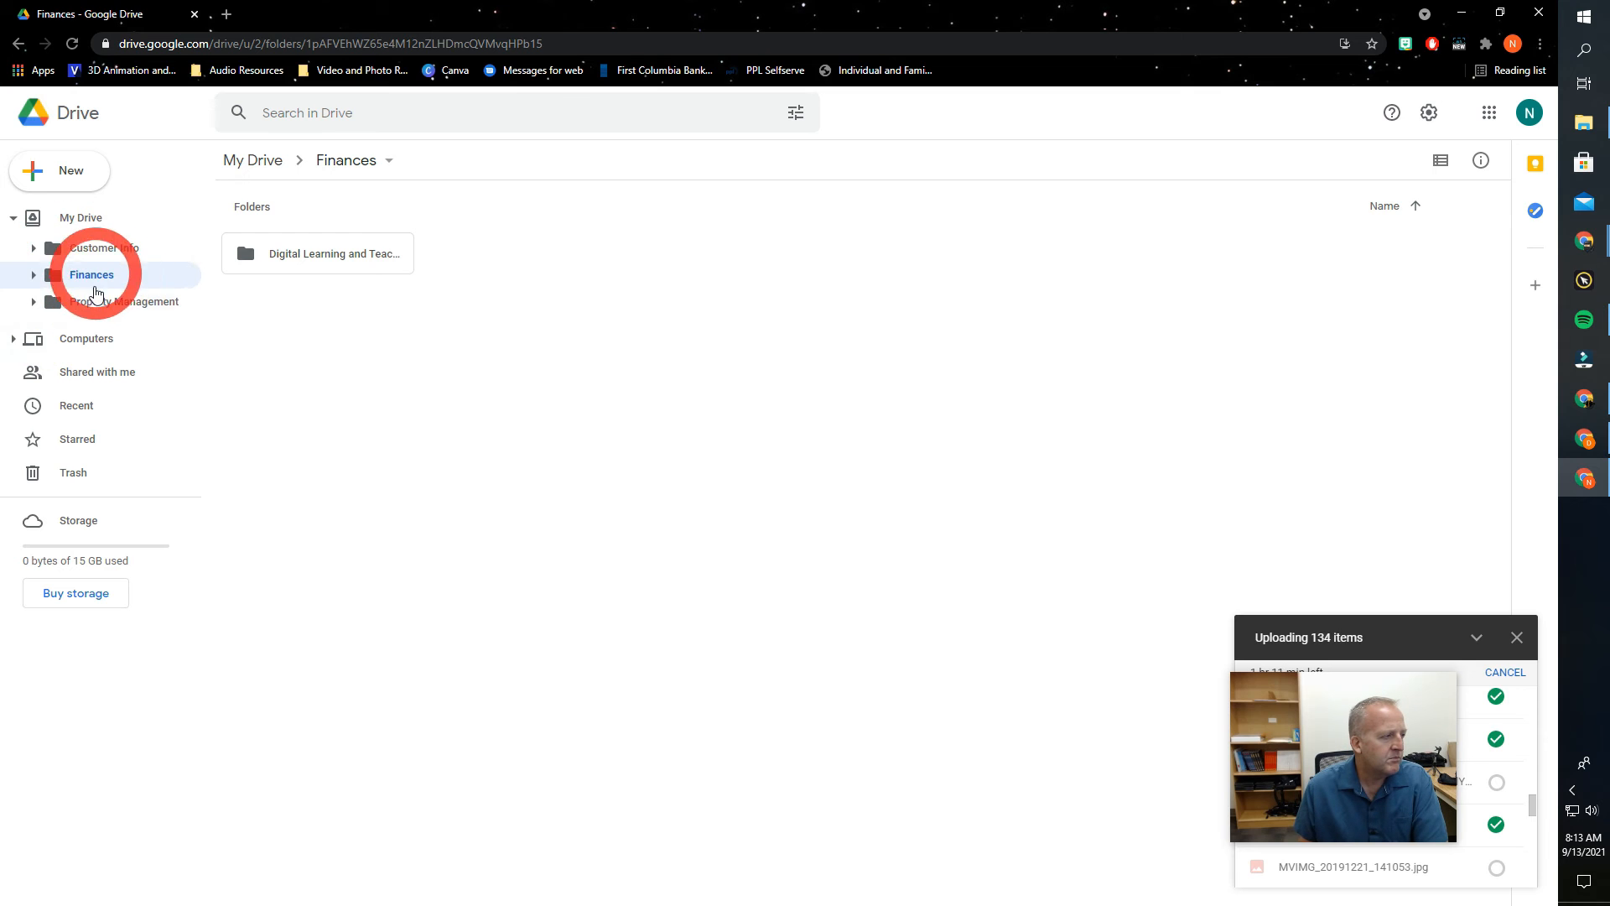
# Step: Return to the My Drive root and view the options for creating or uploading new items
pyautogui.click(82, 217)
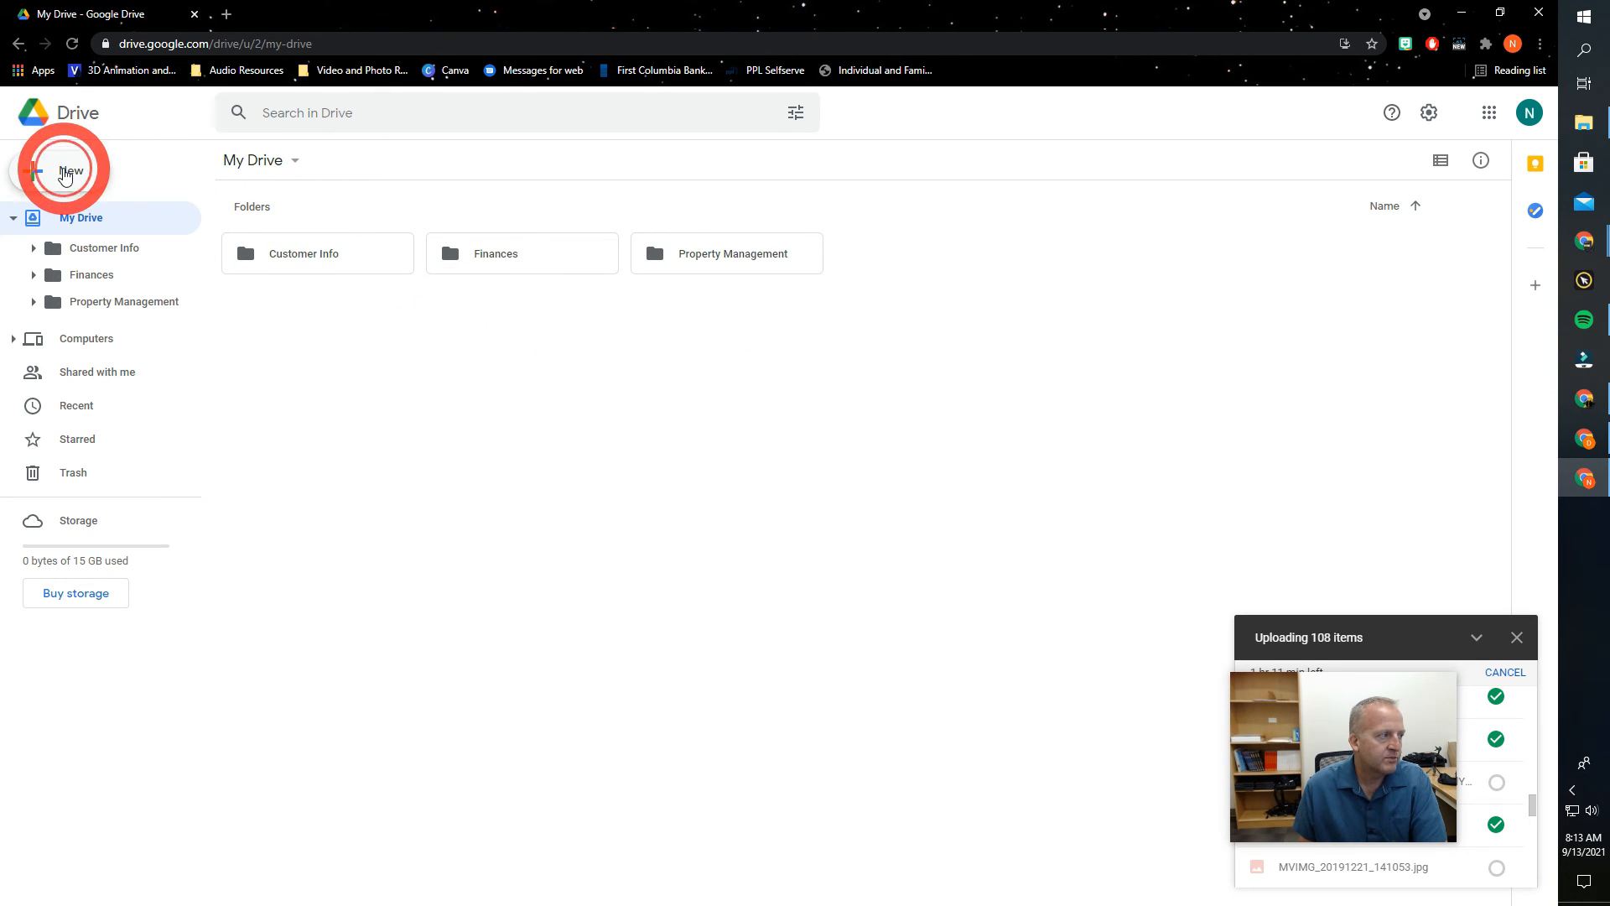
pyautogui.click(66, 173)
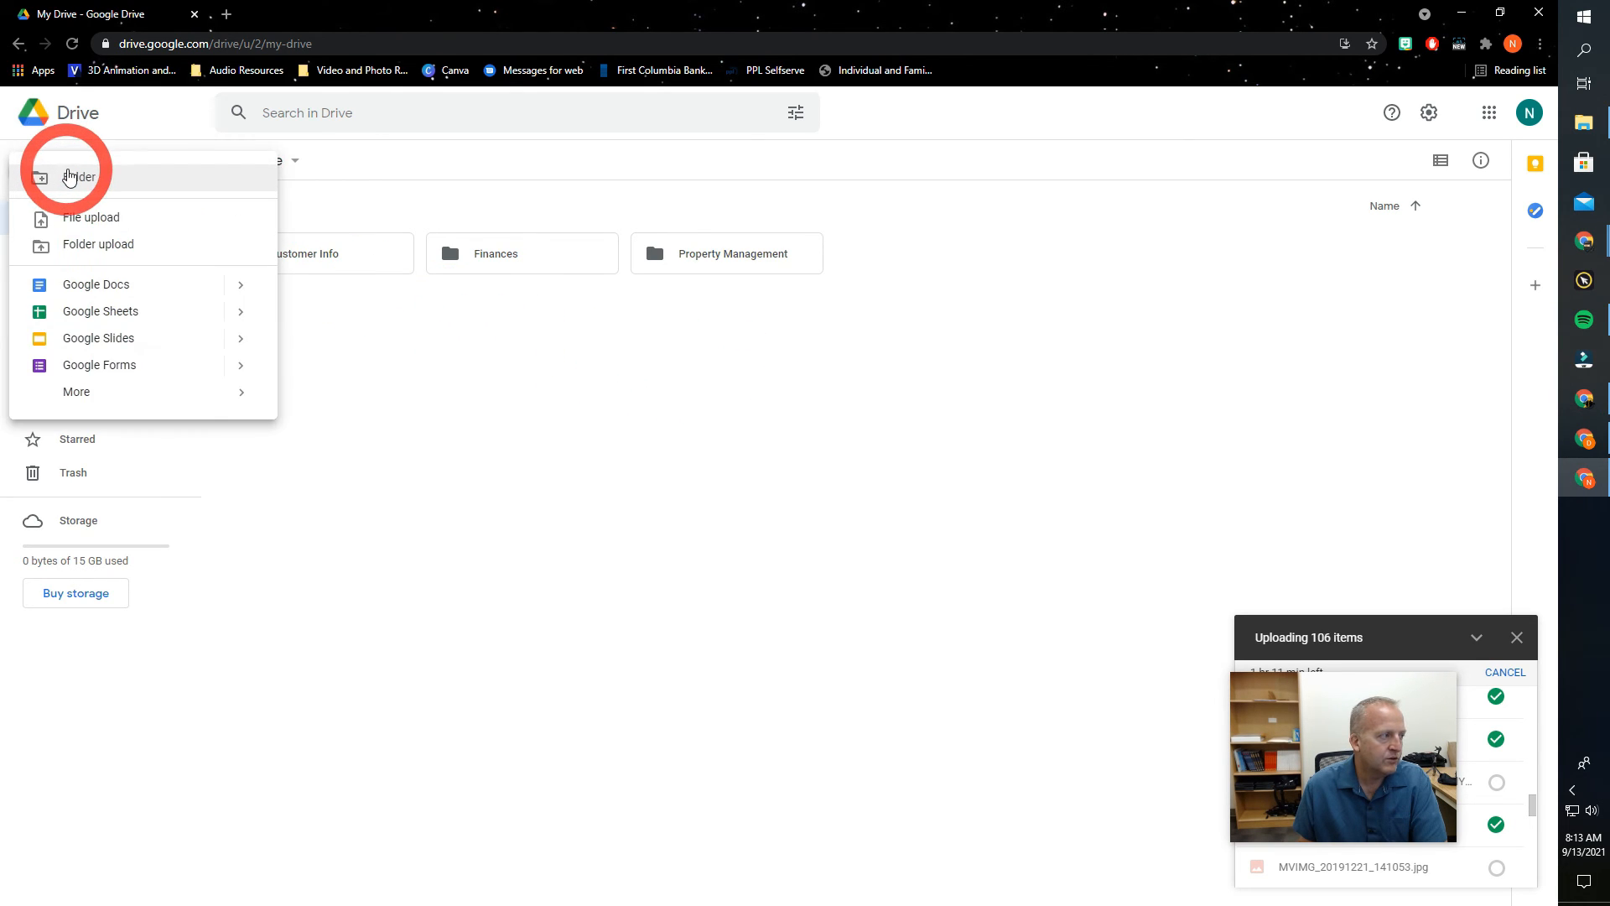
pyautogui.click(553, 290)
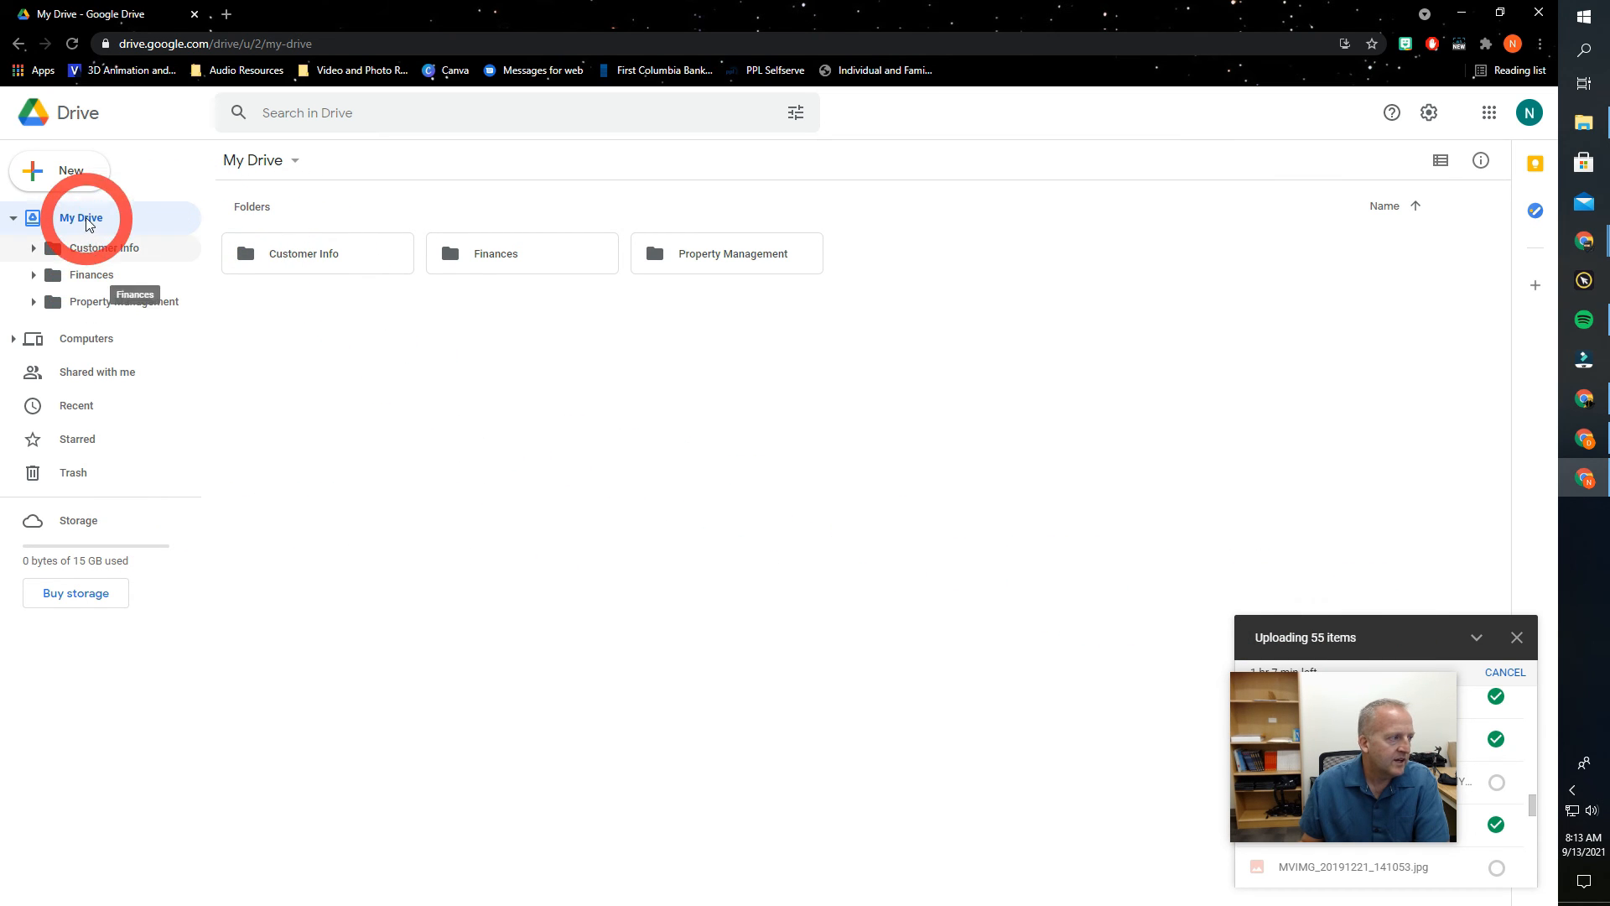
# Step: Open the Property Management folder and look through the uploaded photos
pyautogui.doubleClick(696, 255)
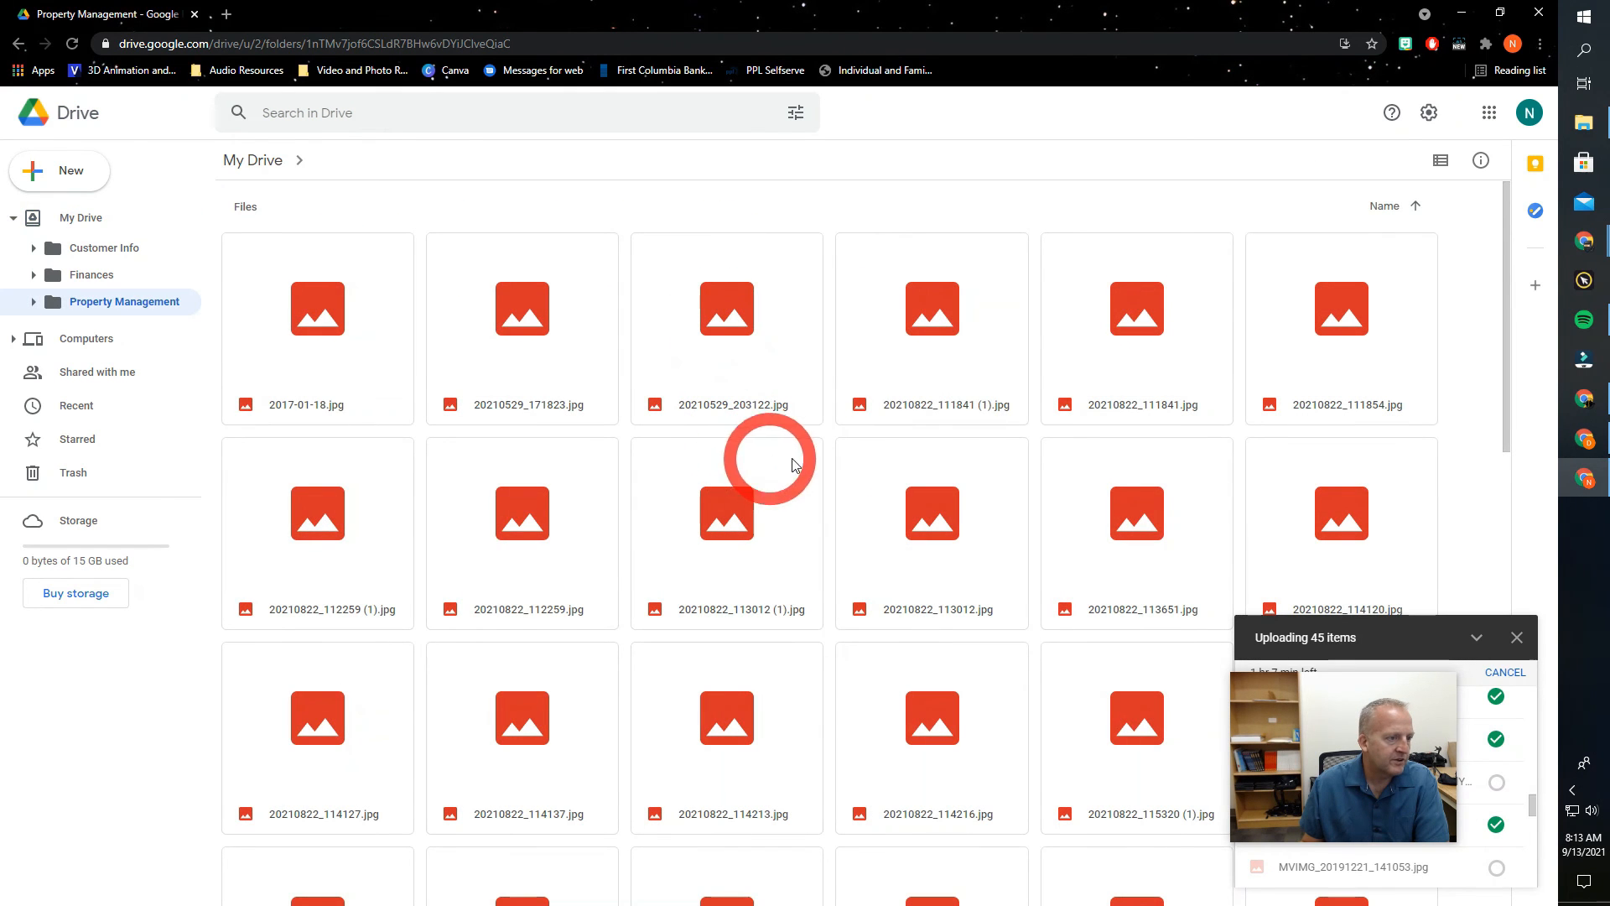
pyautogui.scroll(-7, 969, 461)
pyautogui.scroll(-7, 969, 461)
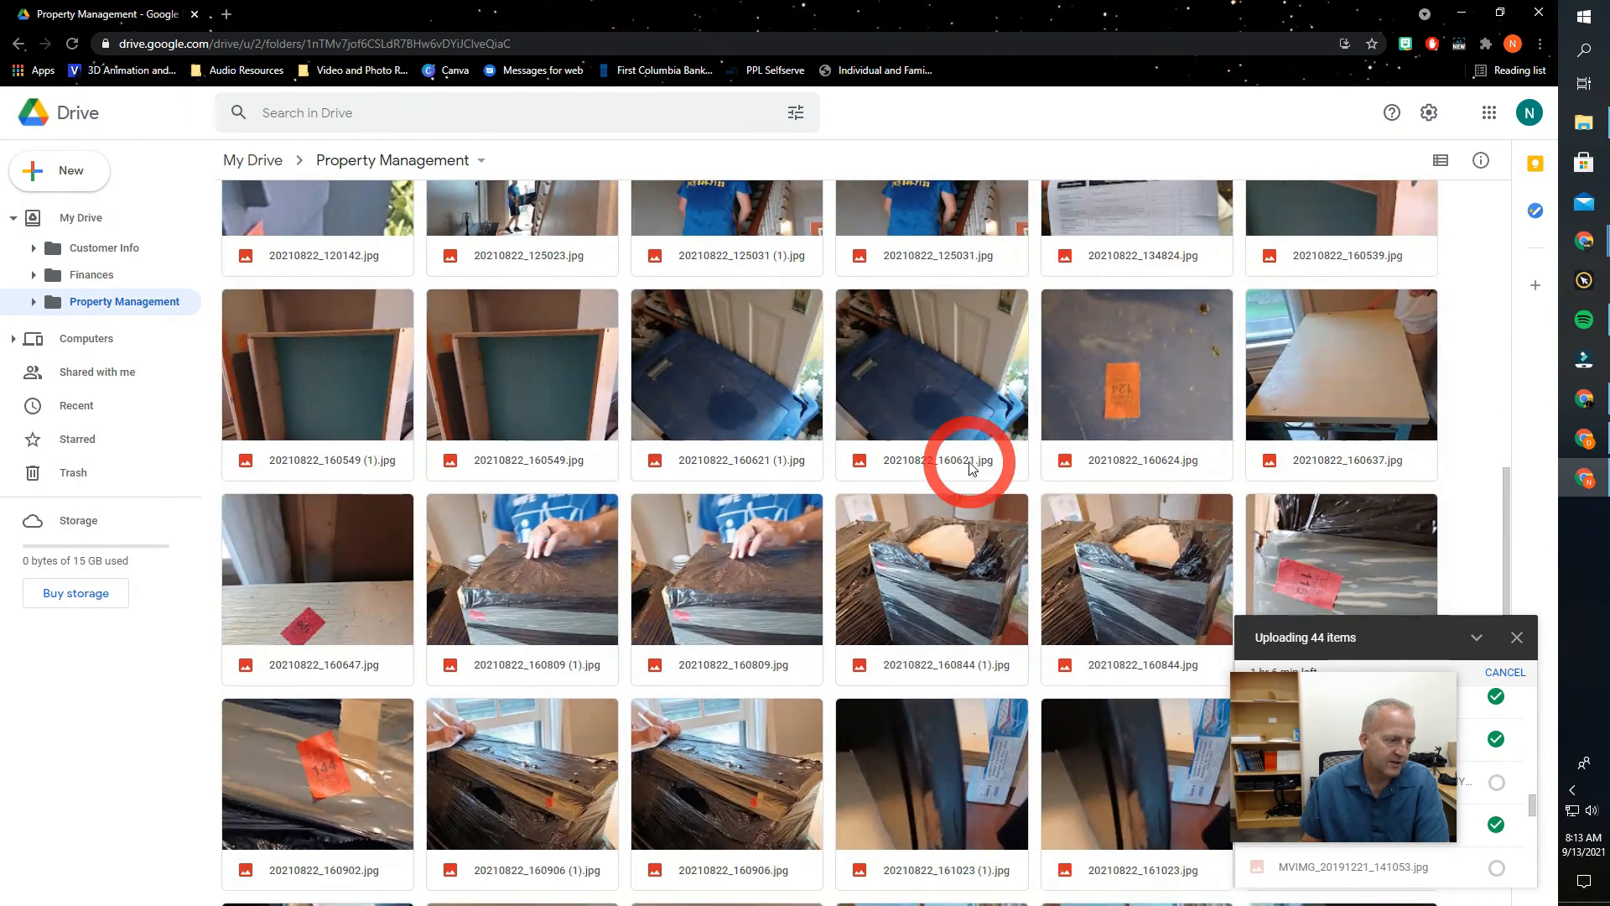
pyautogui.scroll(-15, 968, 466)
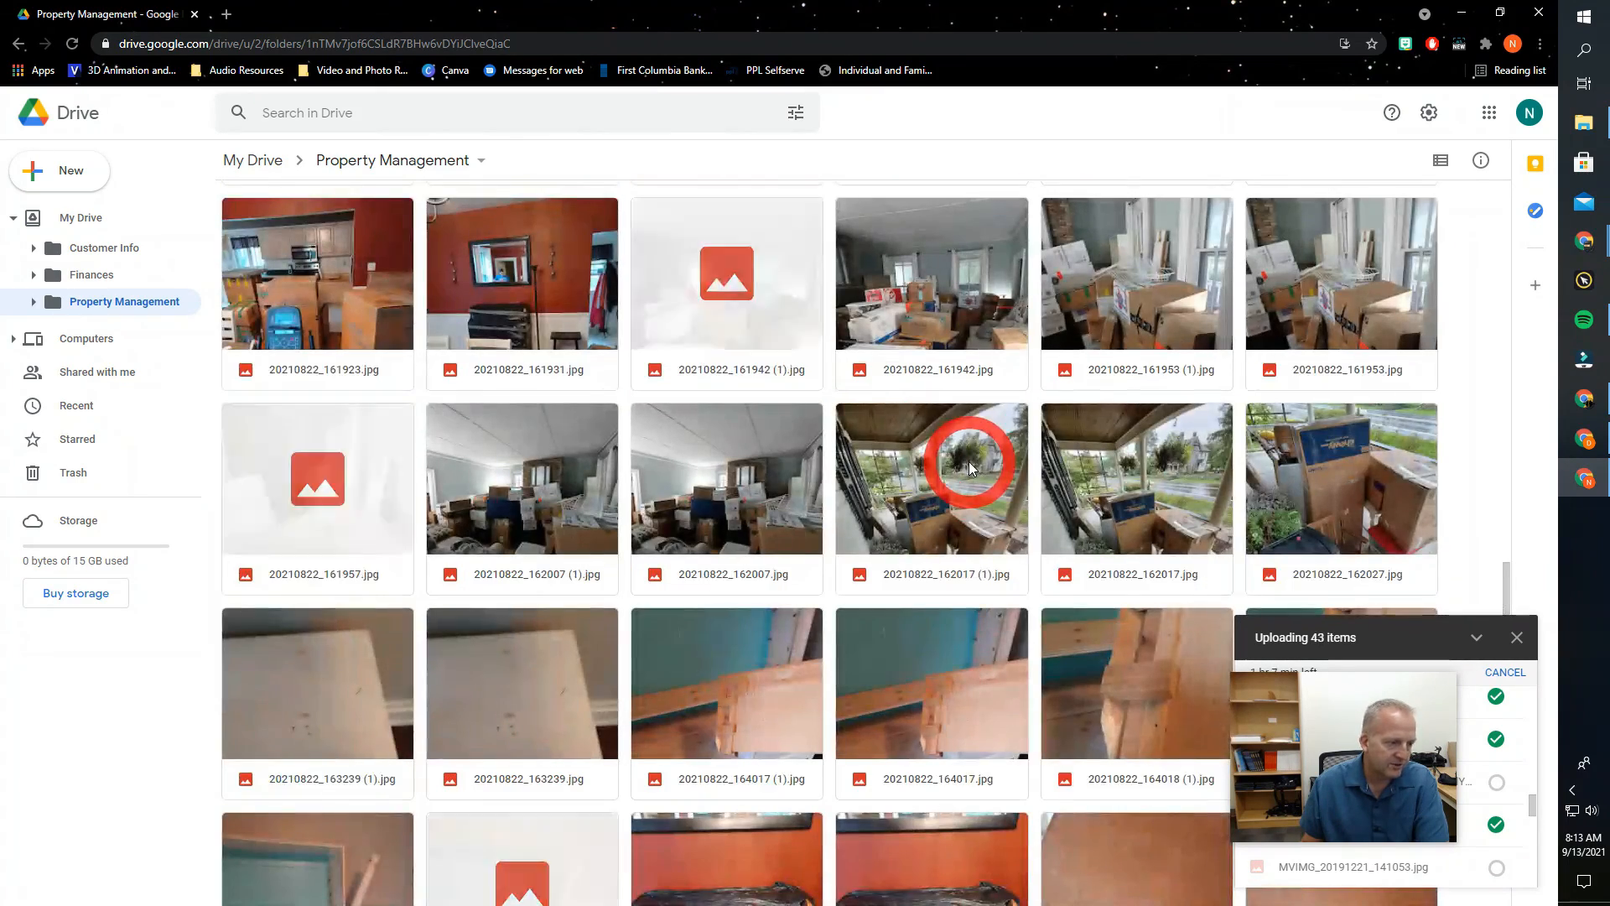
pyautogui.scroll(-1, 968, 462)
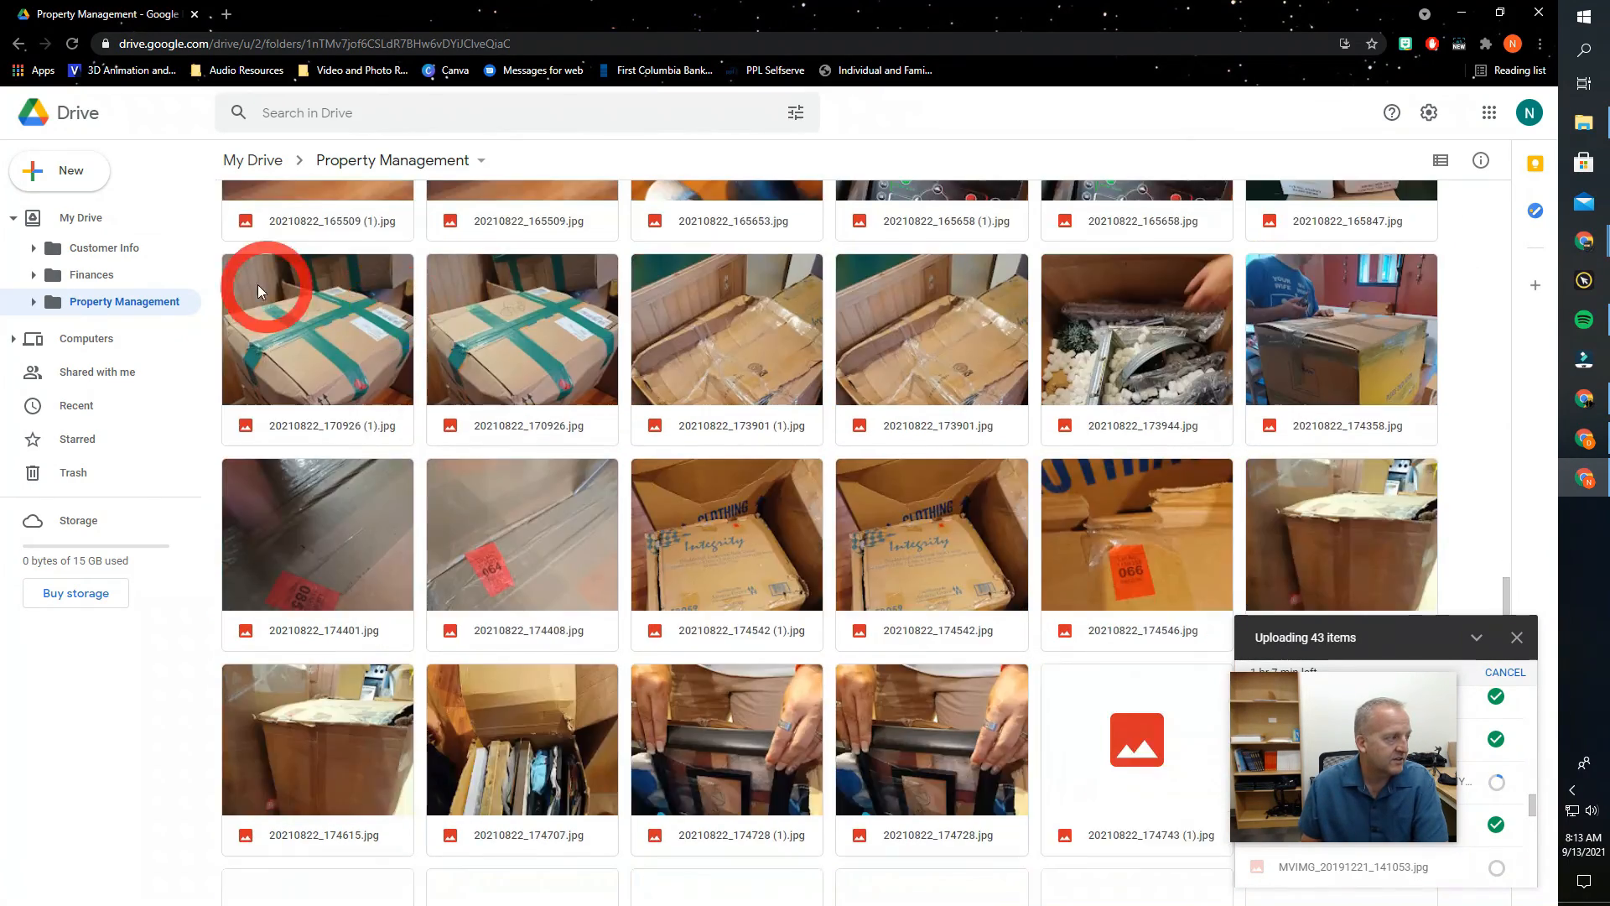
pyautogui.scroll(10, 258, 284)
# Step: Check the Finances folder and the contents of CCMS Video Resources in the first customer's subfolder of Customer Info
pyautogui.click(108, 278)
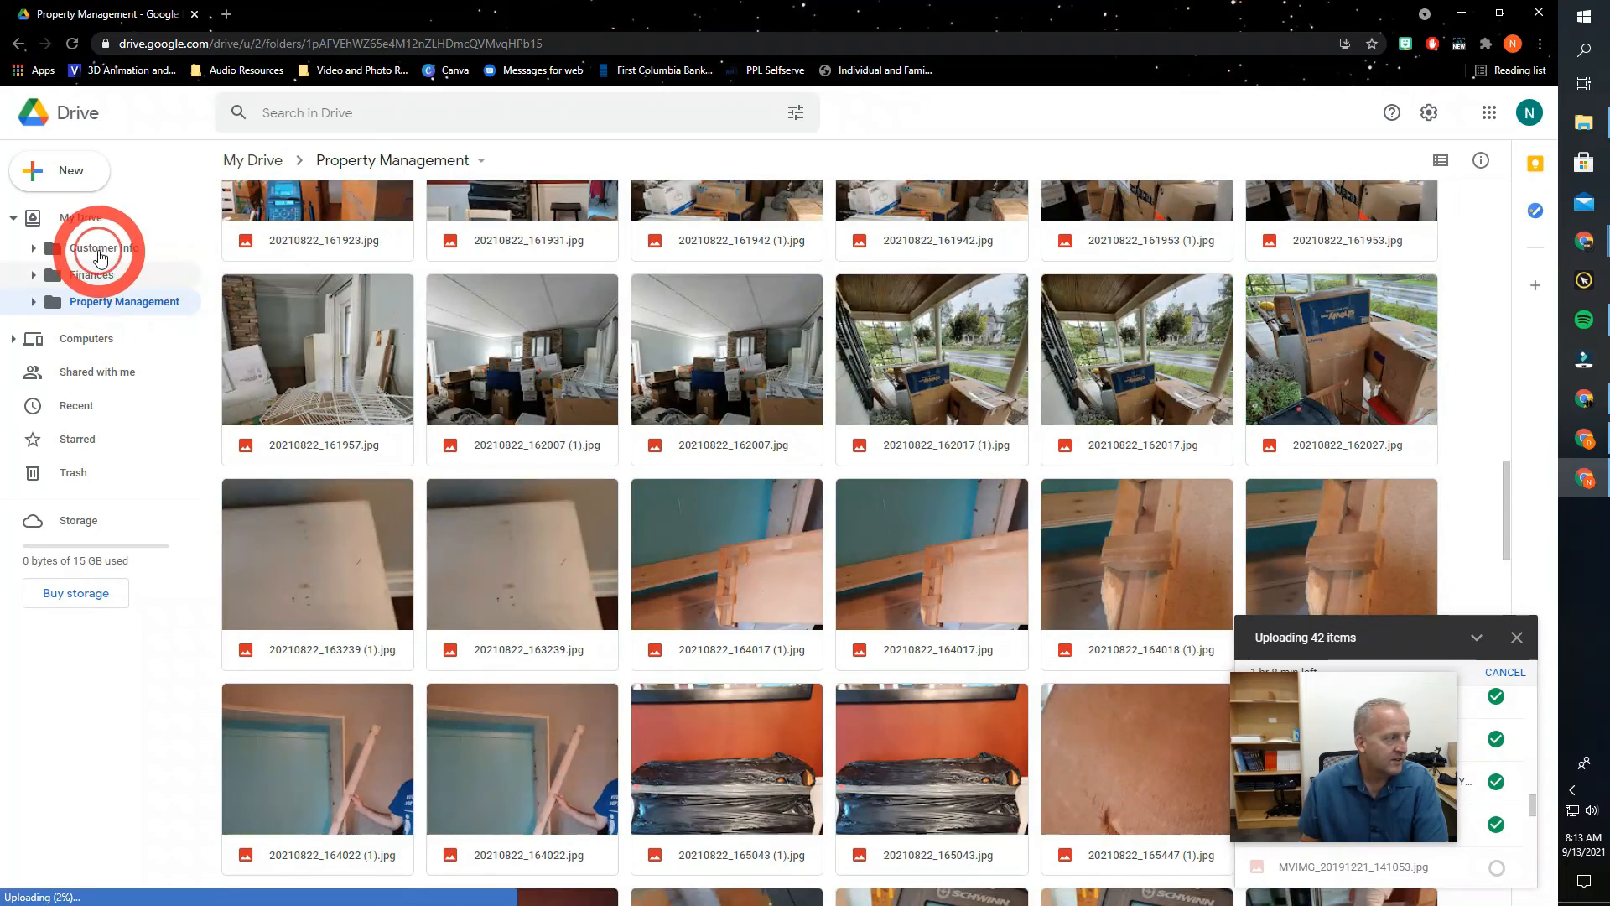
pyautogui.click(99, 249)
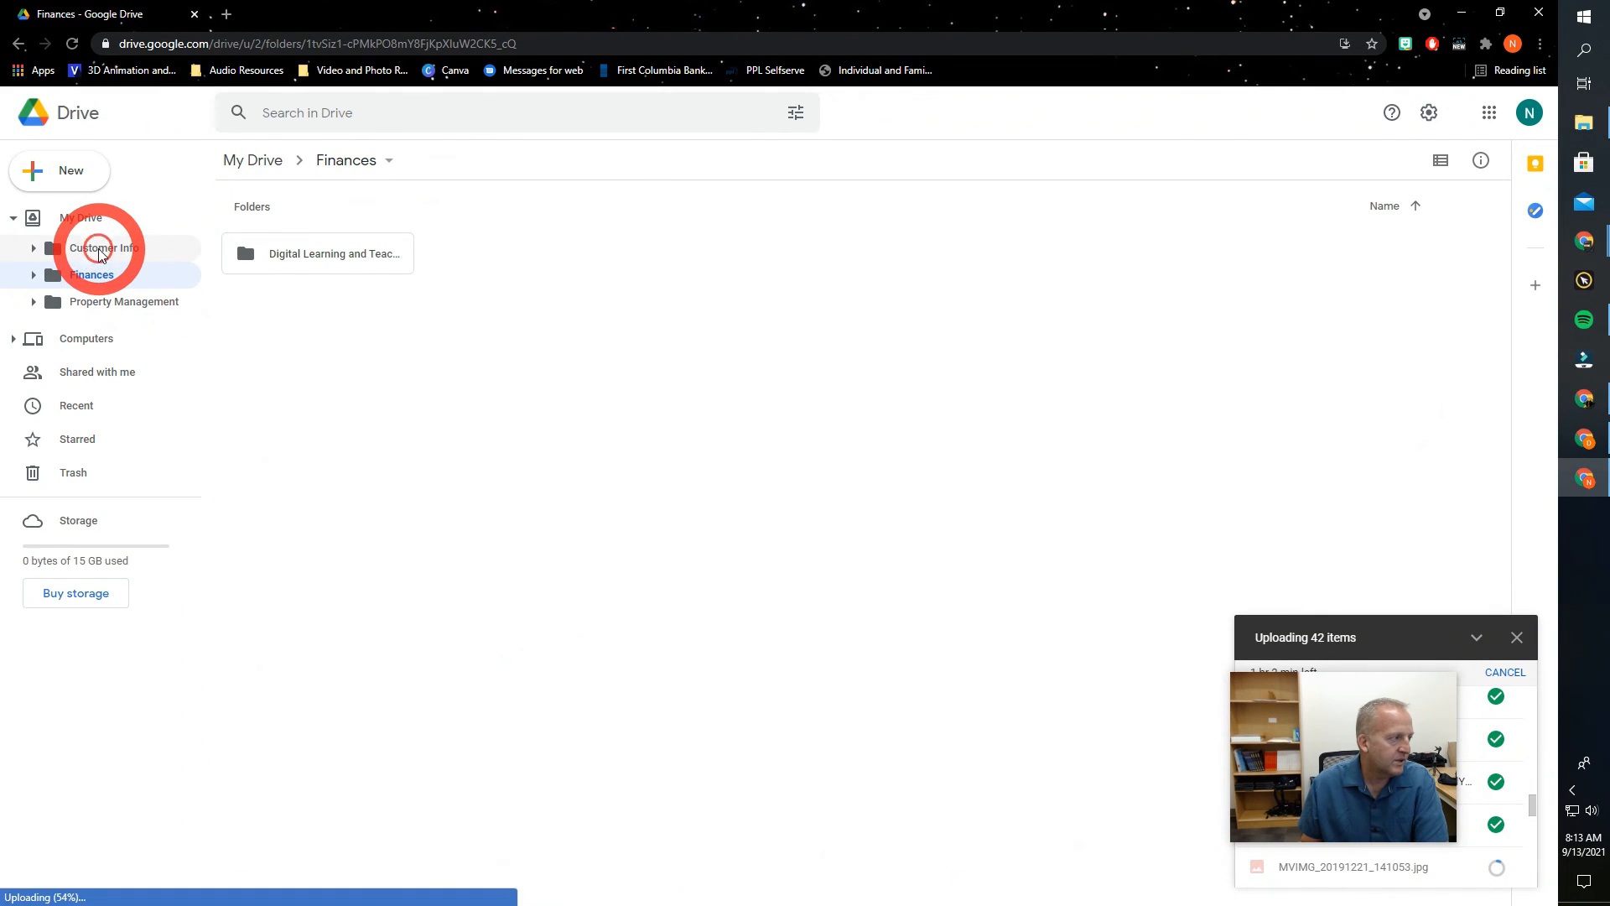
pyautogui.doubleClick(312, 262)
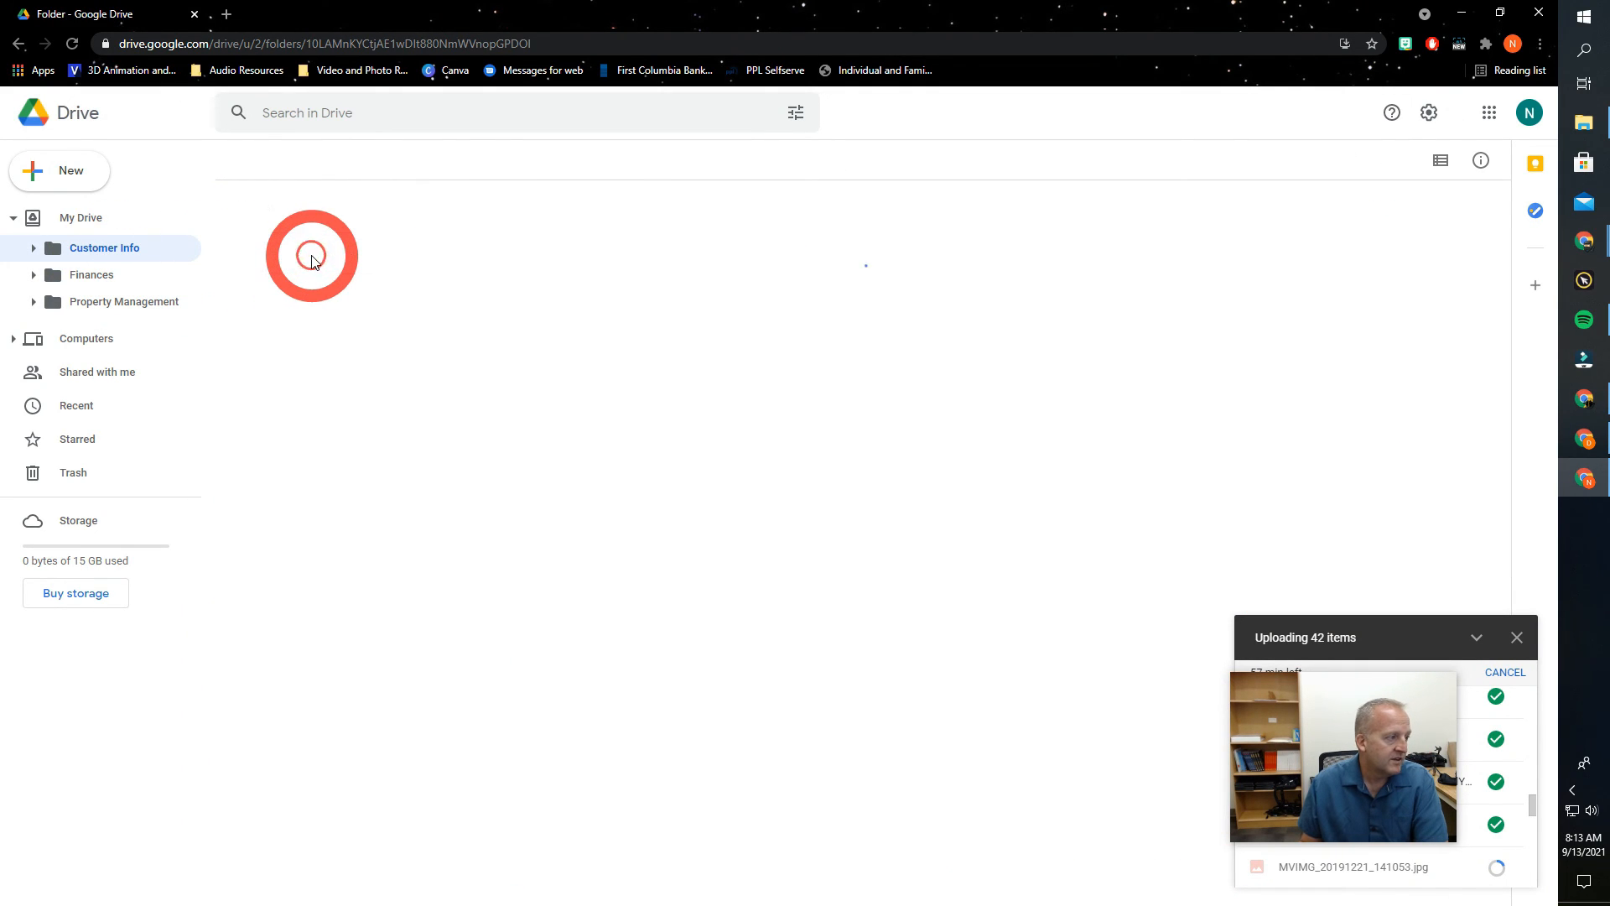
pyautogui.doubleClick(316, 262)
pyautogui.click(967, 319)
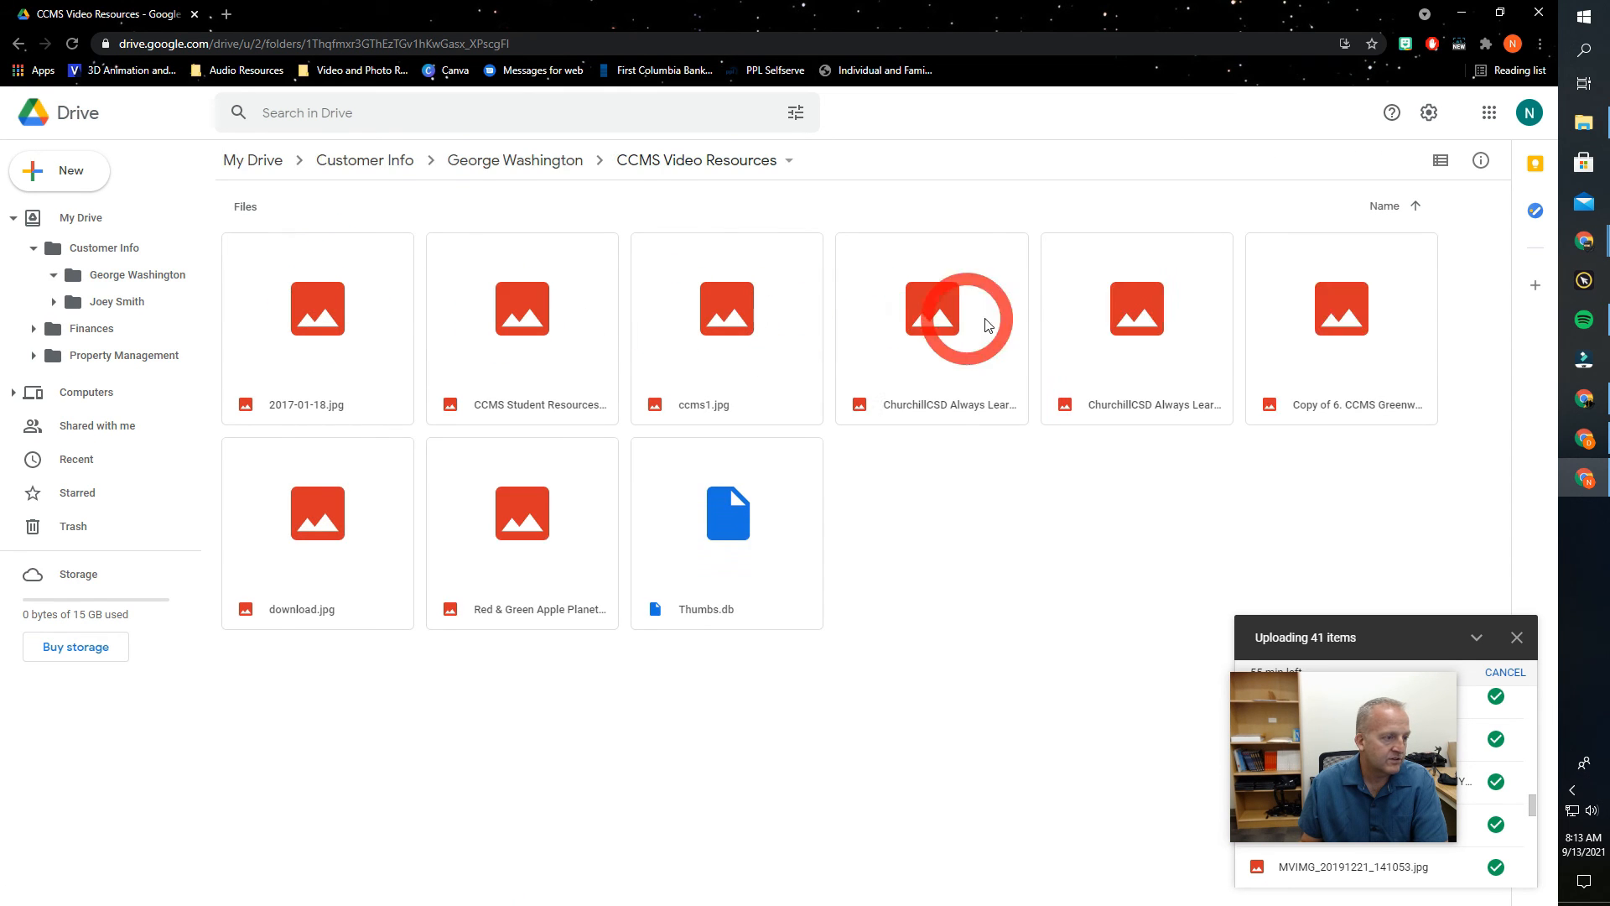
# Step: Return to the My Drive root and cancel all ongoing uploads
pyautogui.click(18, 43)
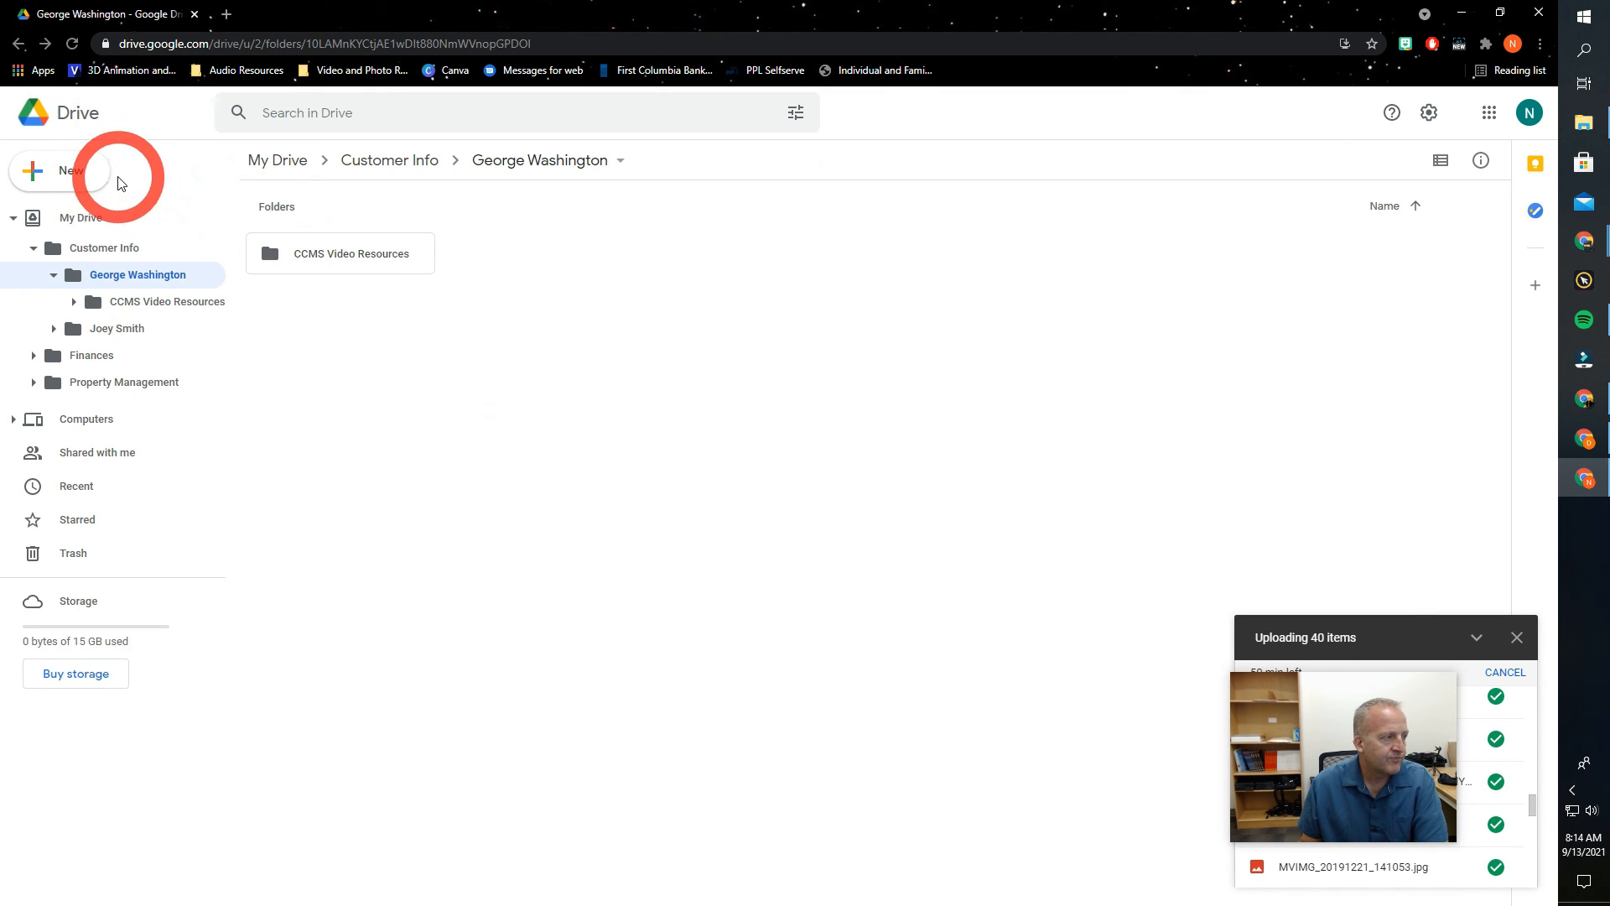
pyautogui.click(93, 225)
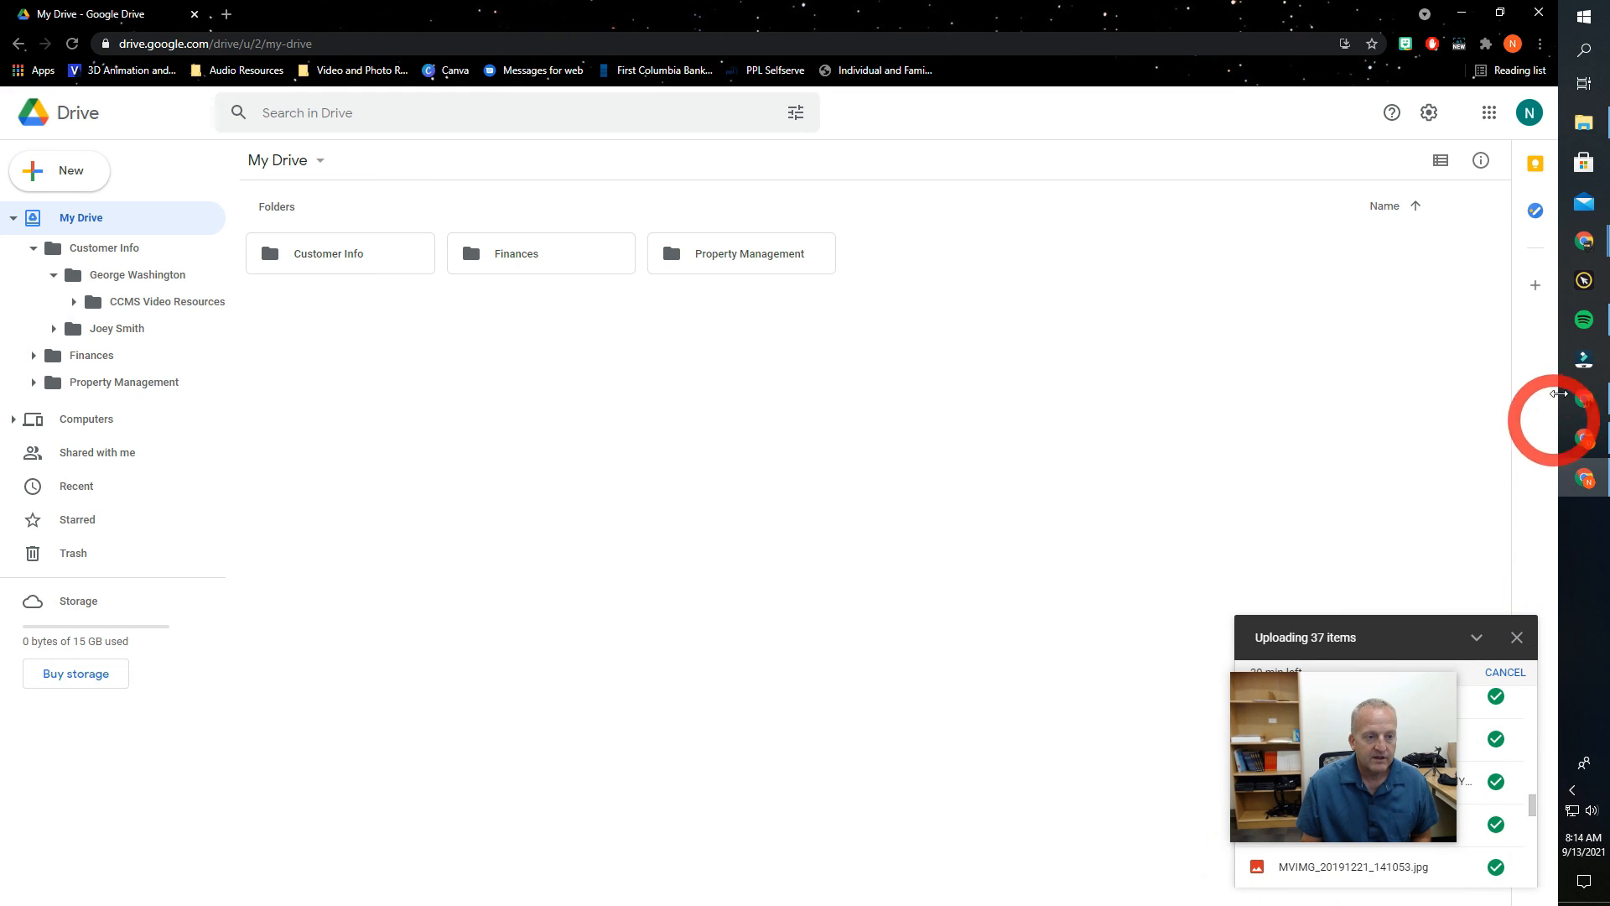
pyautogui.click(1514, 639)
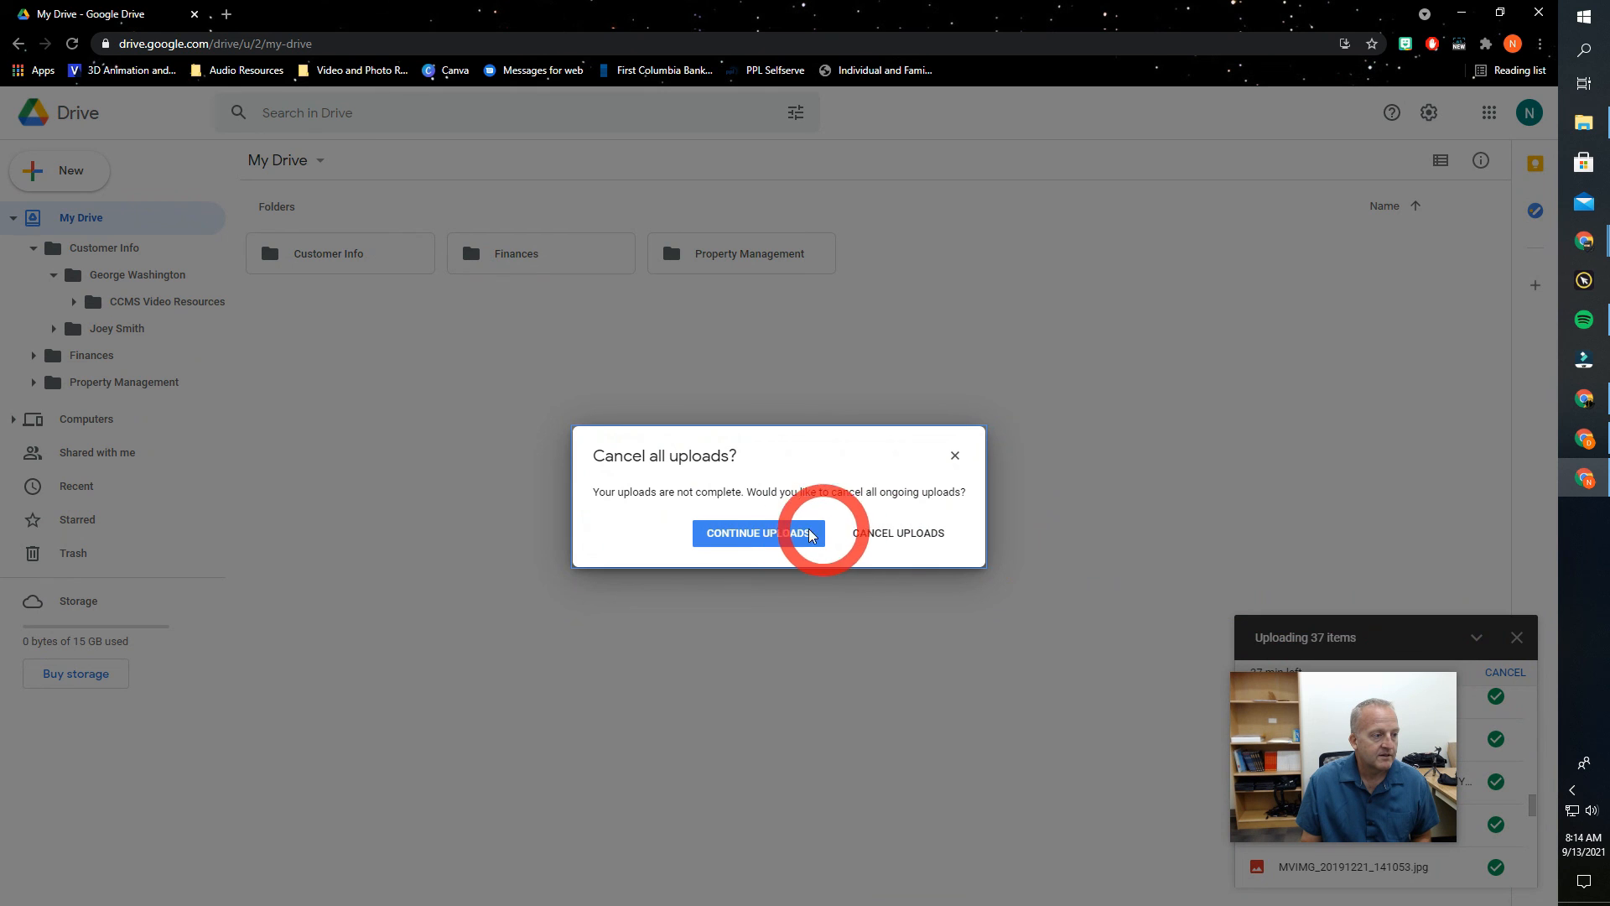
pyautogui.click(893, 534)
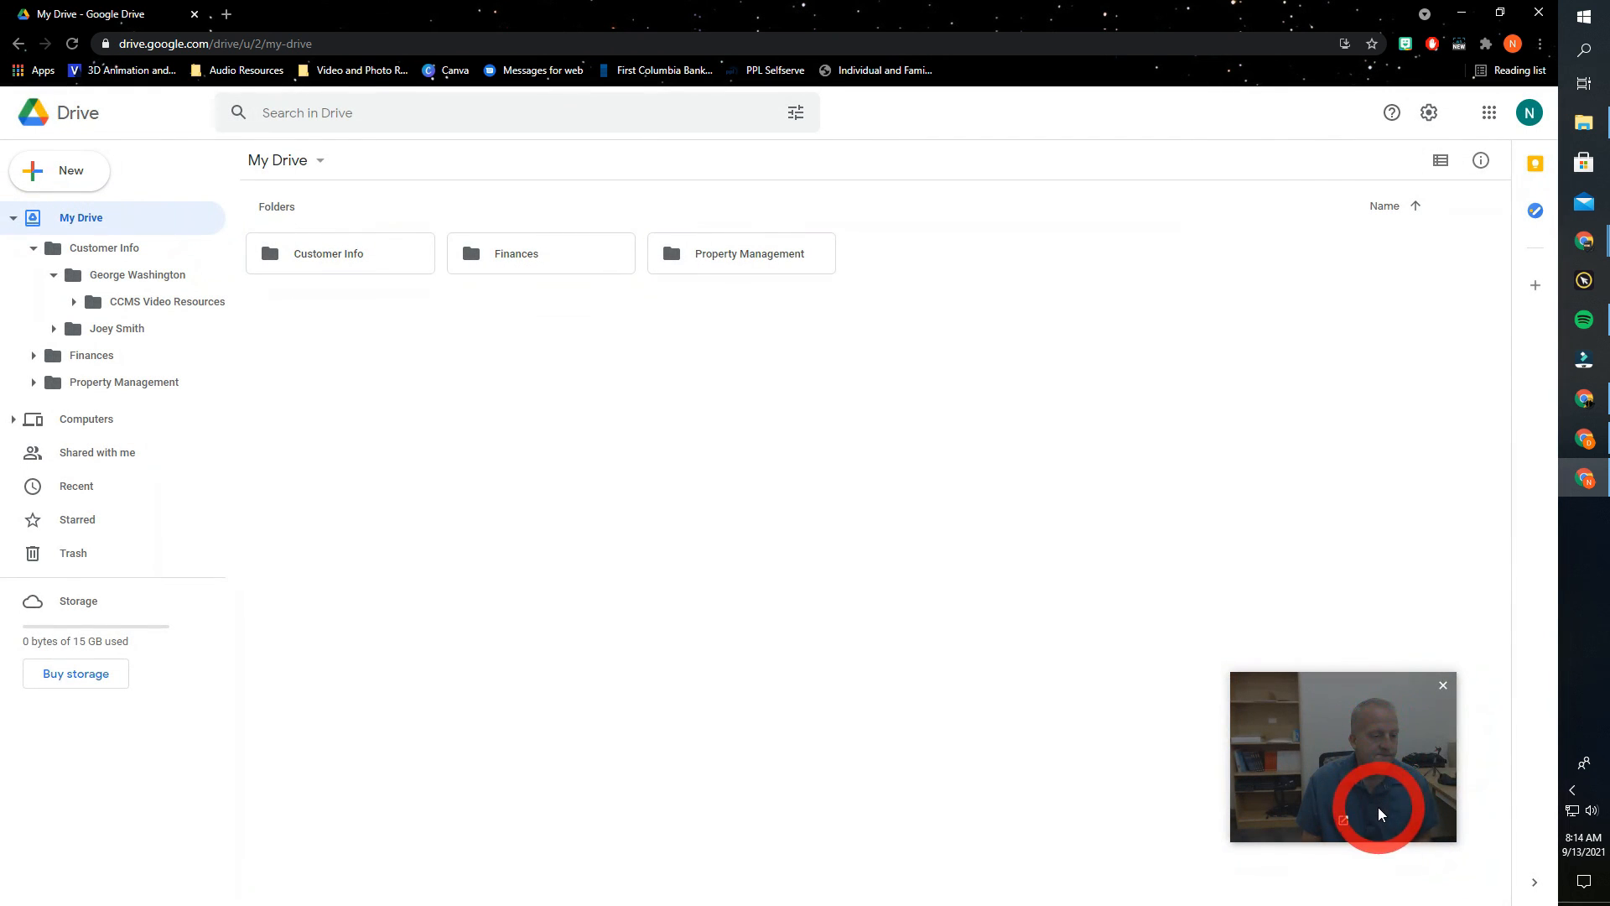
pyautogui.click(1443, 685)
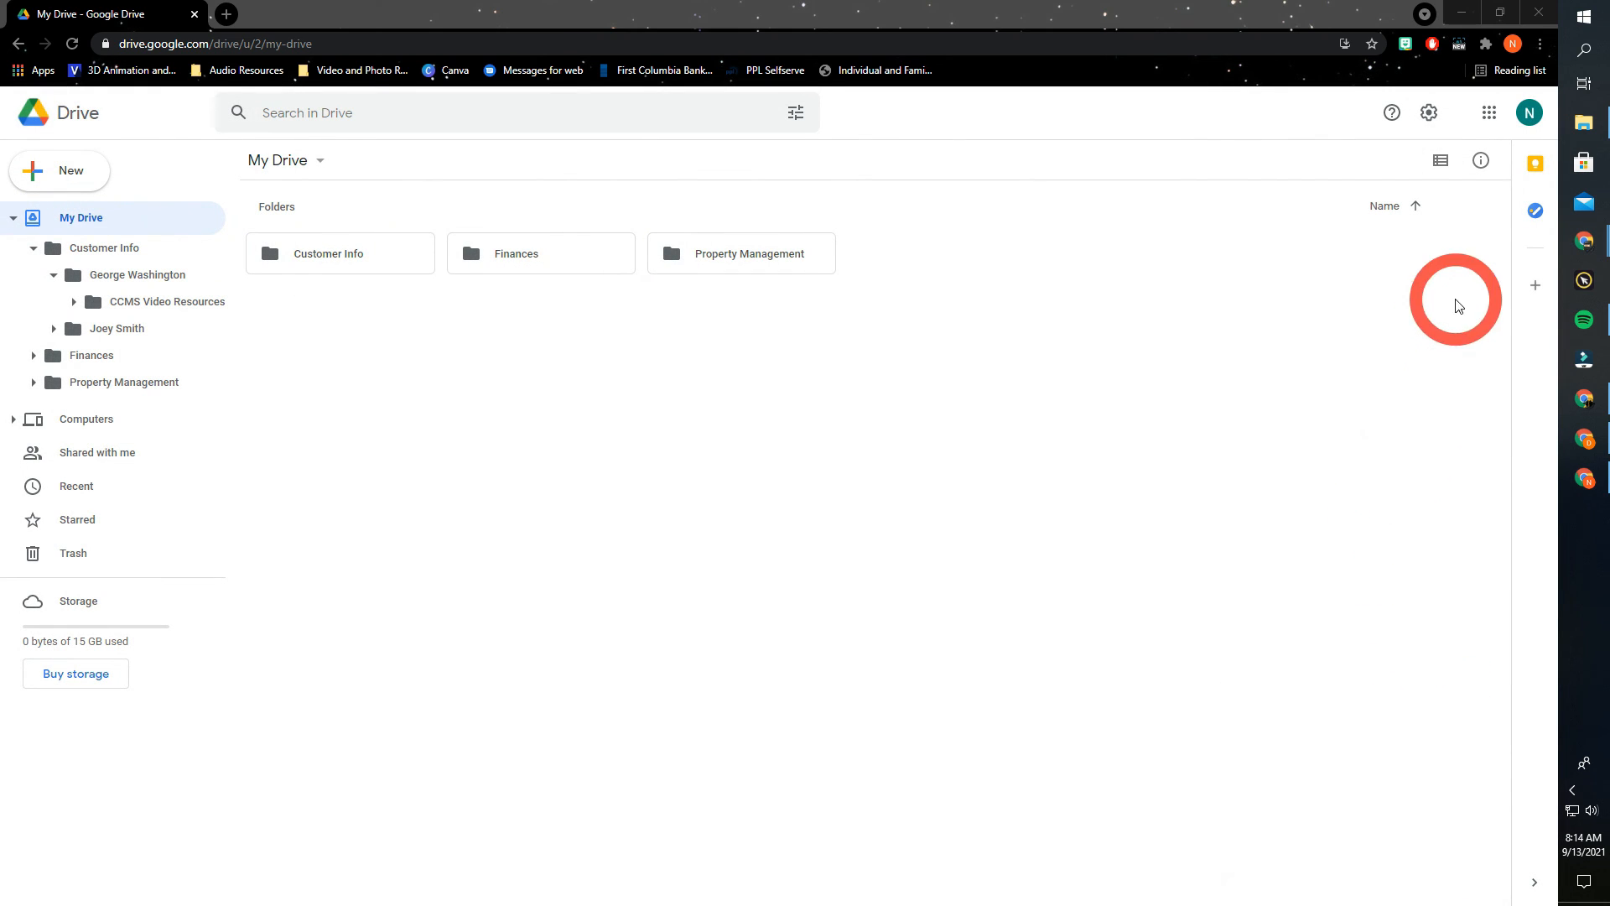
pyautogui.moveTo(1583, 319)
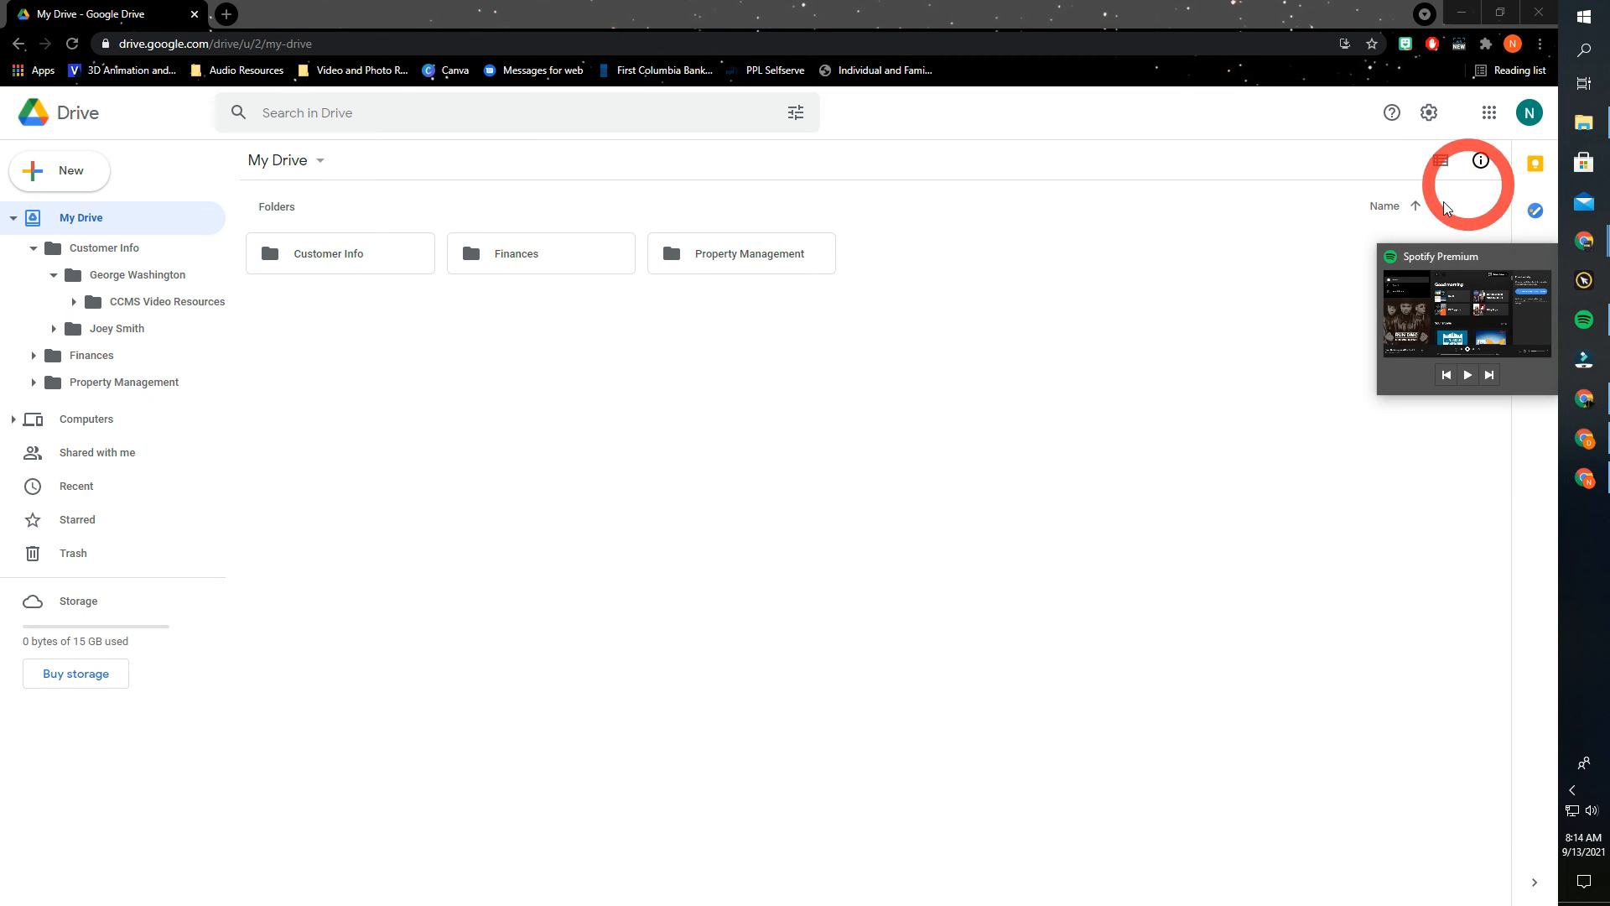
pyautogui.click(1585, 404)
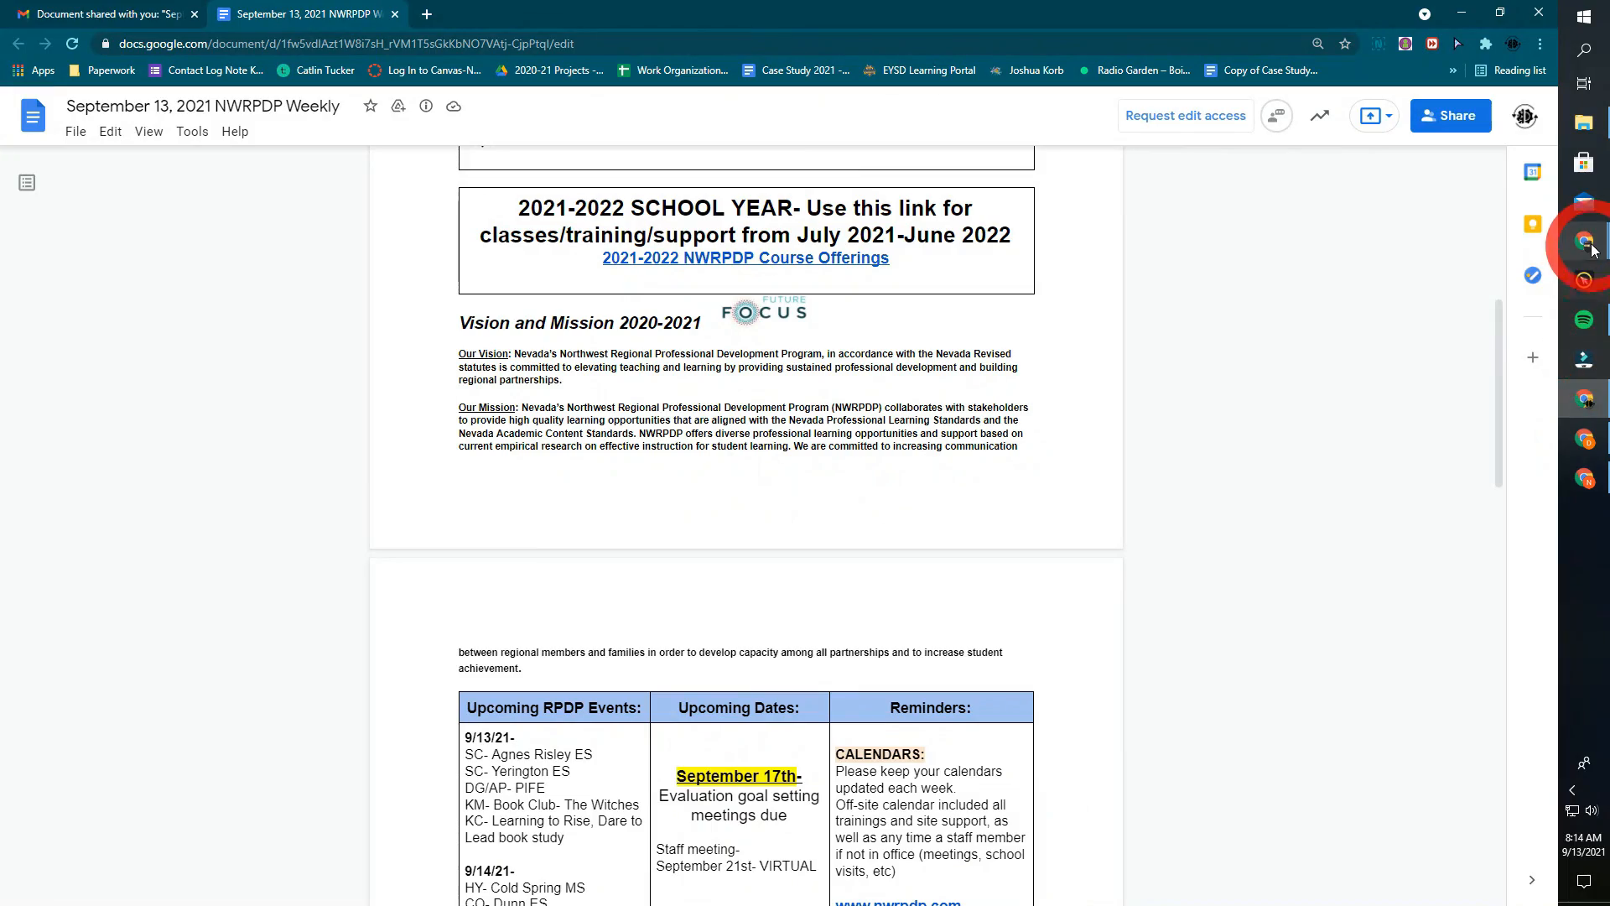
pyautogui.click(1584, 240)
pyautogui.click(1504, 242)
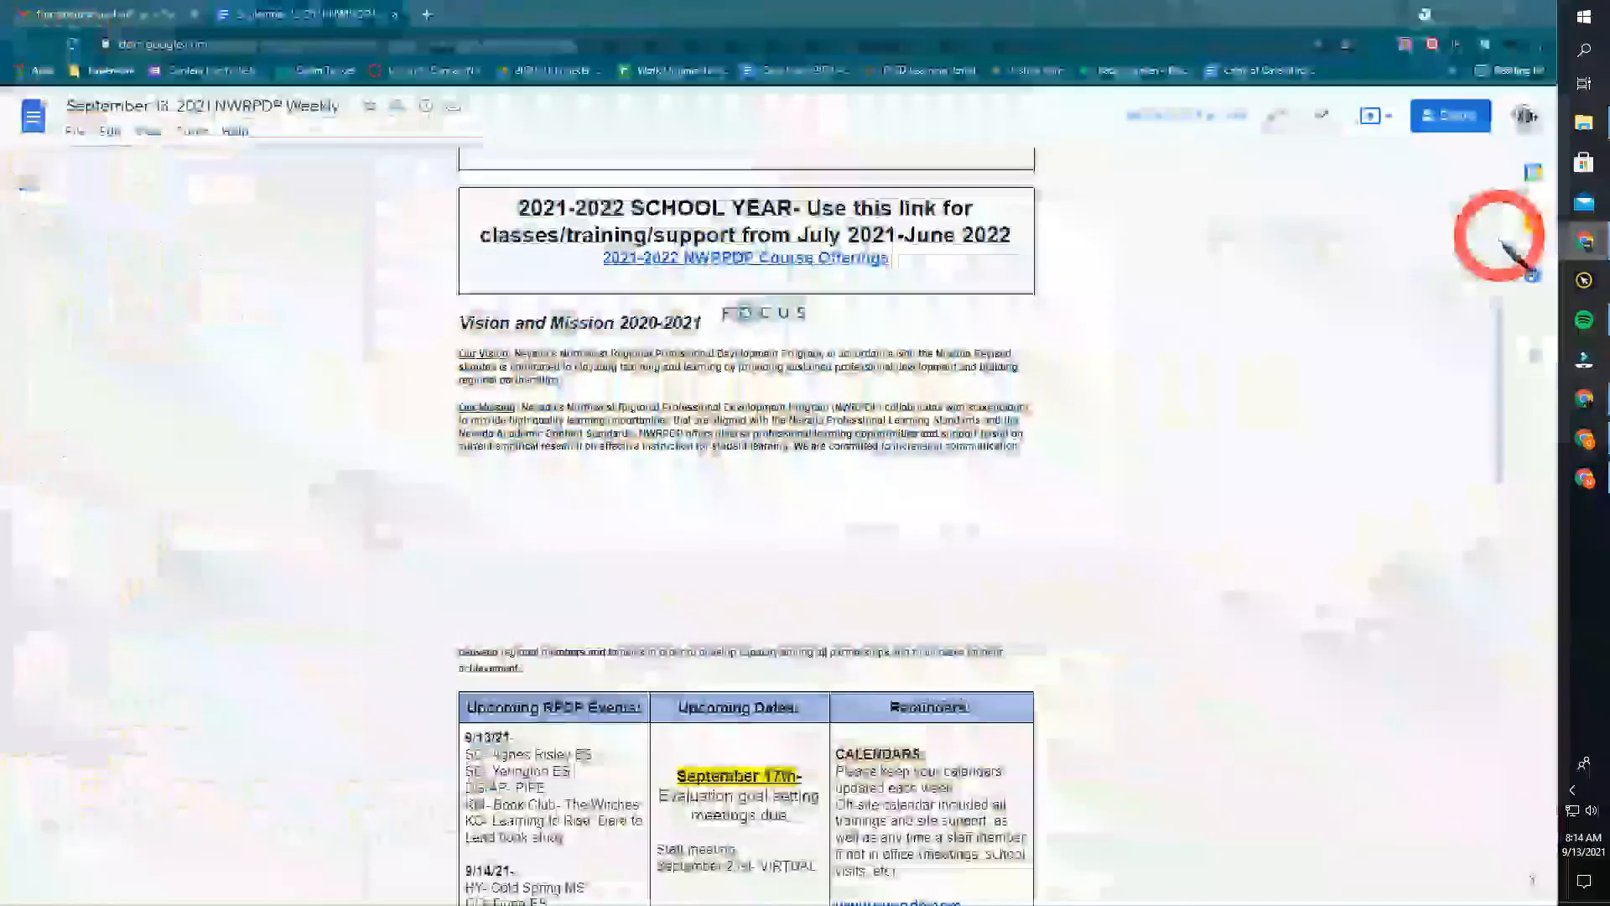
pyautogui.click(1584, 243)
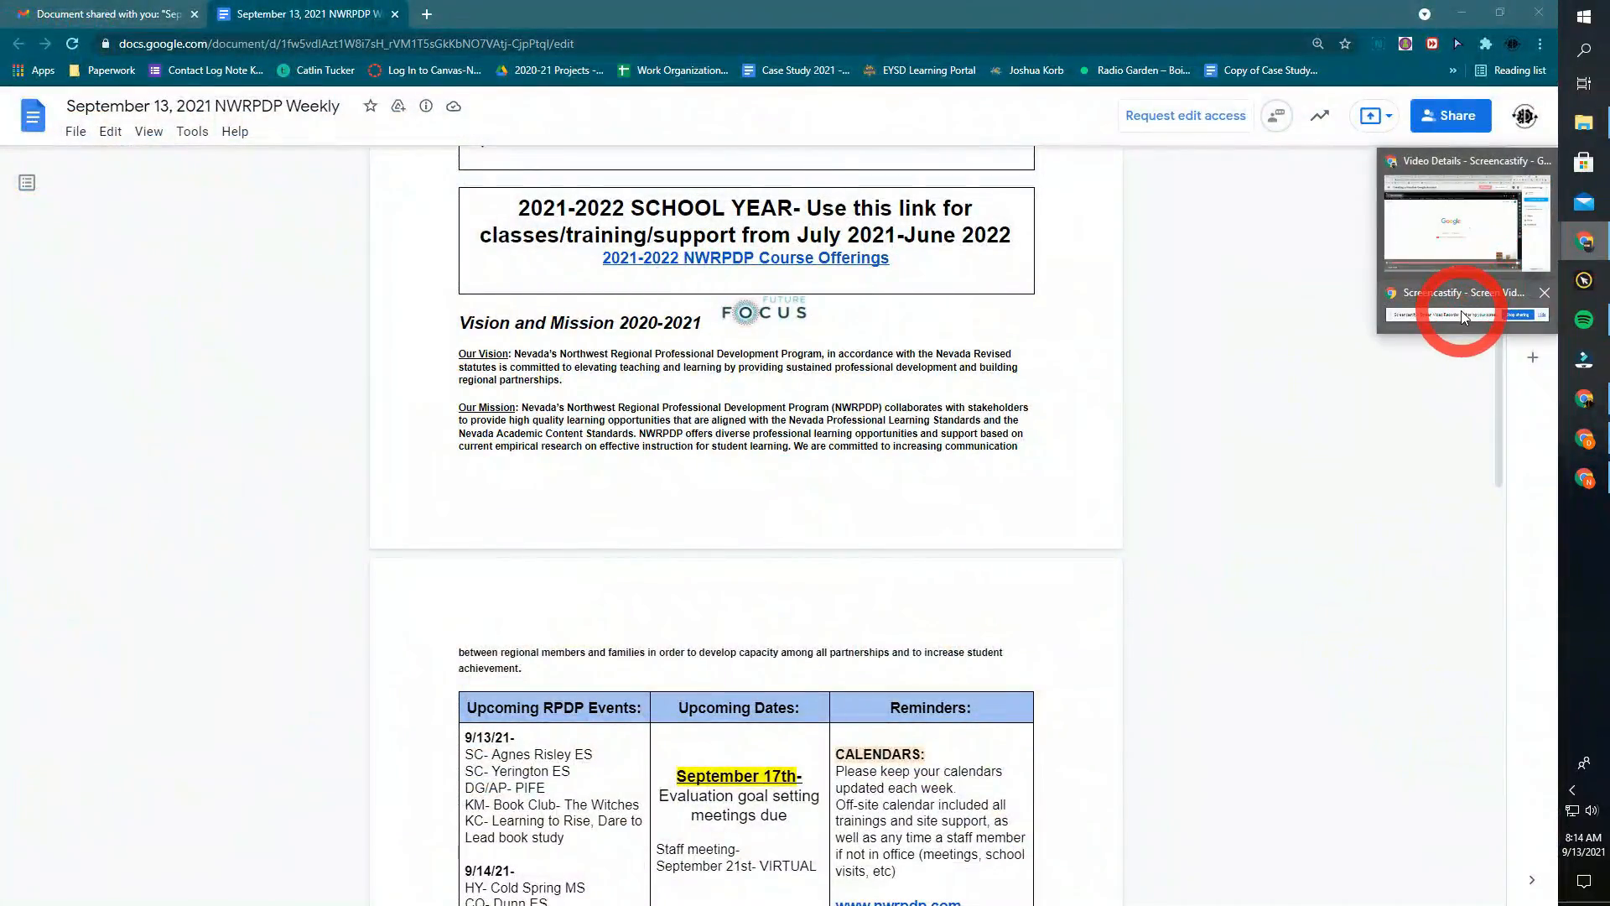